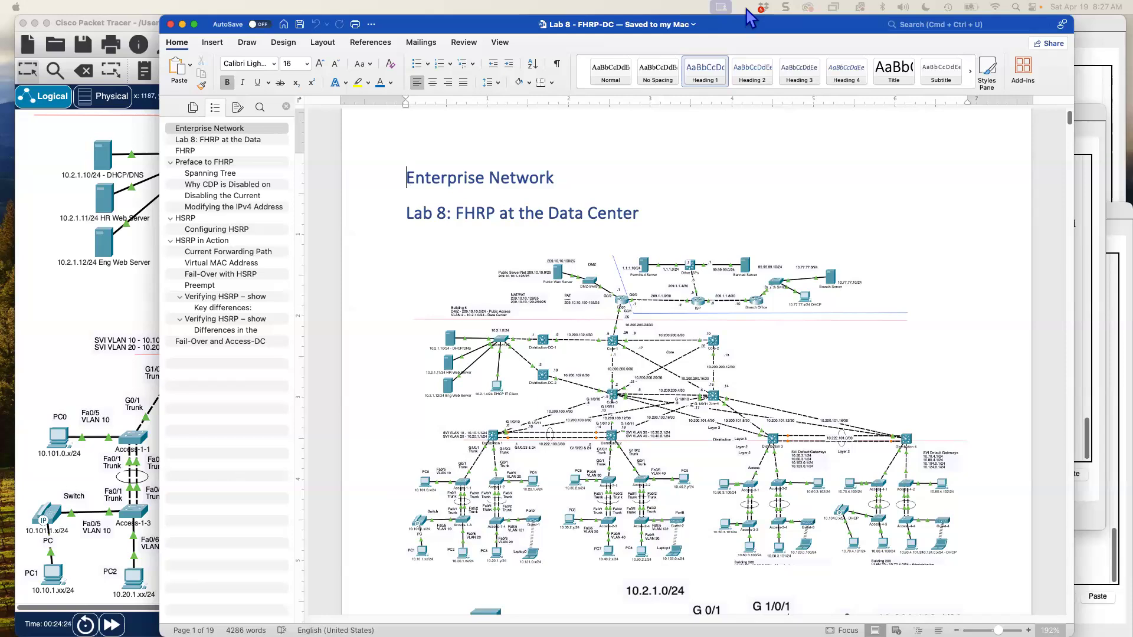
- Drag the Word FHRP lab document aside to reveal the FHRP-lab.pkt topology in Packet Tracer
{"action": "left_click_drag", "start_coordinate": [746, 8], "coordinate": [1132, 236]}
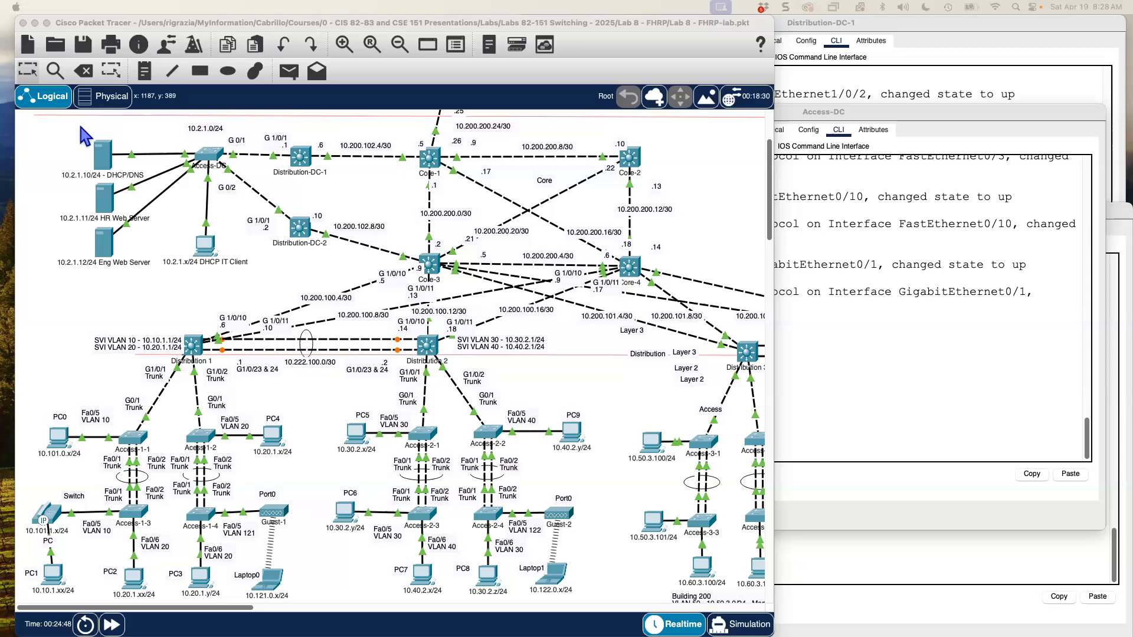
- Start editing PC0's network label and delete the stray 0 after 10.10
{"action": "left_click", "coordinate": [342, 42]}
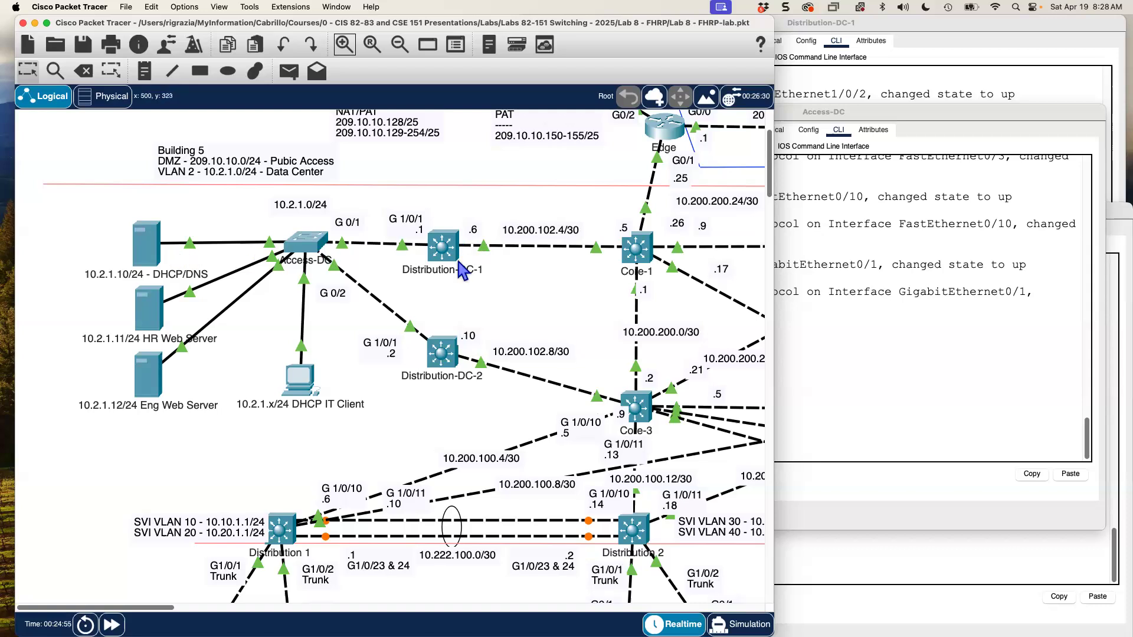
{"action": "left_click", "coordinate": [400, 44]}
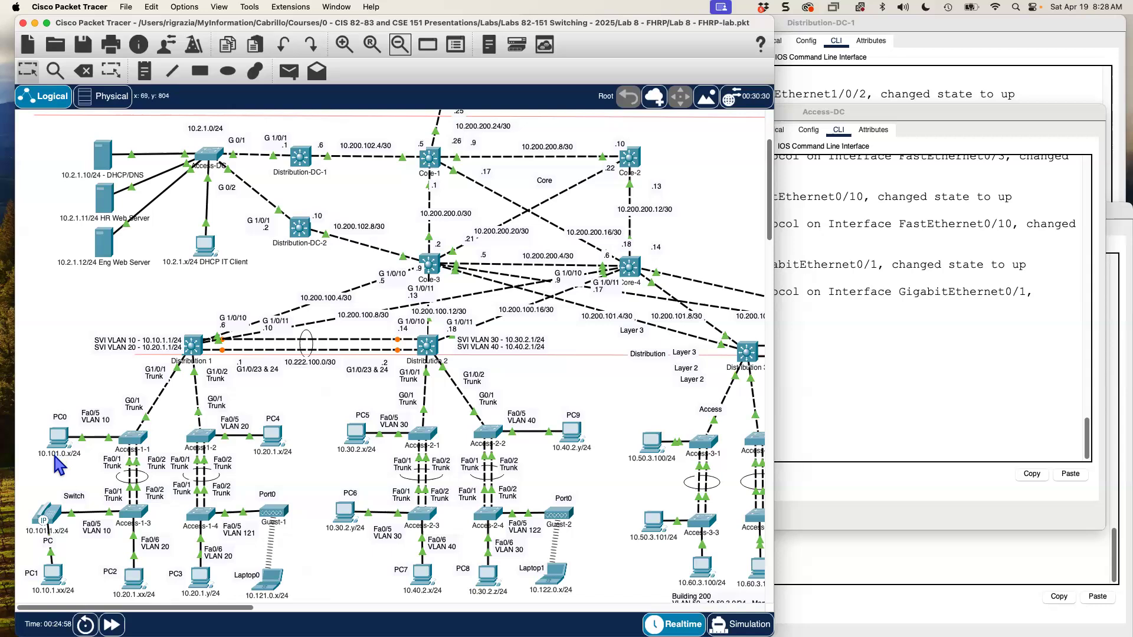
{"action": "double_click", "coordinate": [65, 454]}
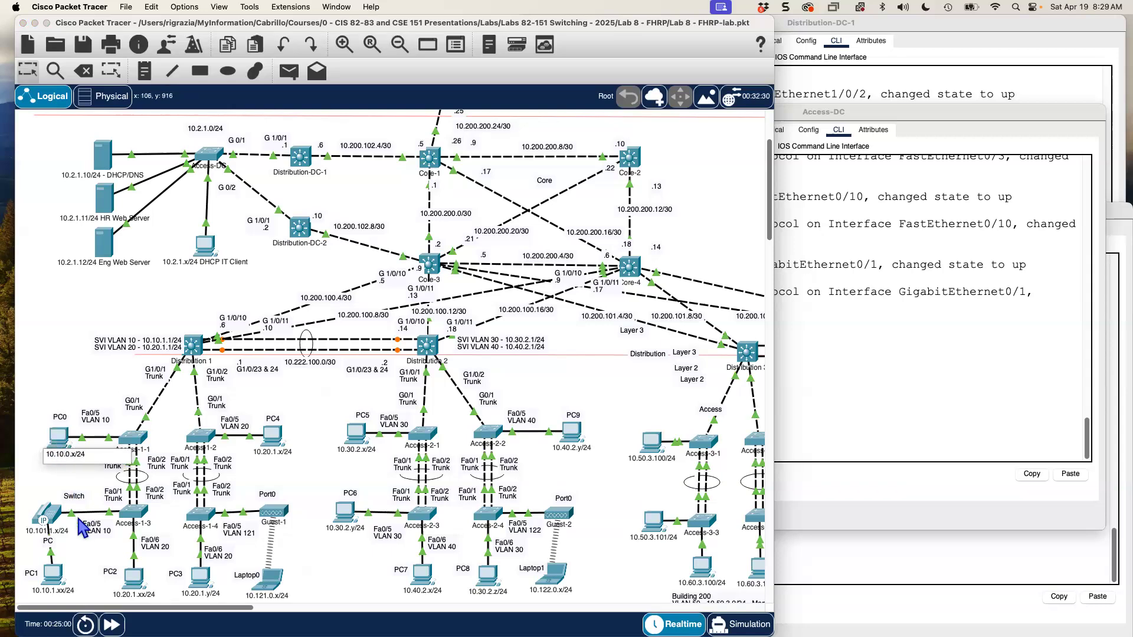
{"action": "left_click", "coordinate": [66, 455]}
{"action": "key", "text": "BackSpace"}
- Finish PC0's label as 10.10.1.x, then zoom in on Access-DC's links to both distribution switches
{"action": "type", "text": "1"}
{"action": "left_click", "coordinate": [63, 306]}
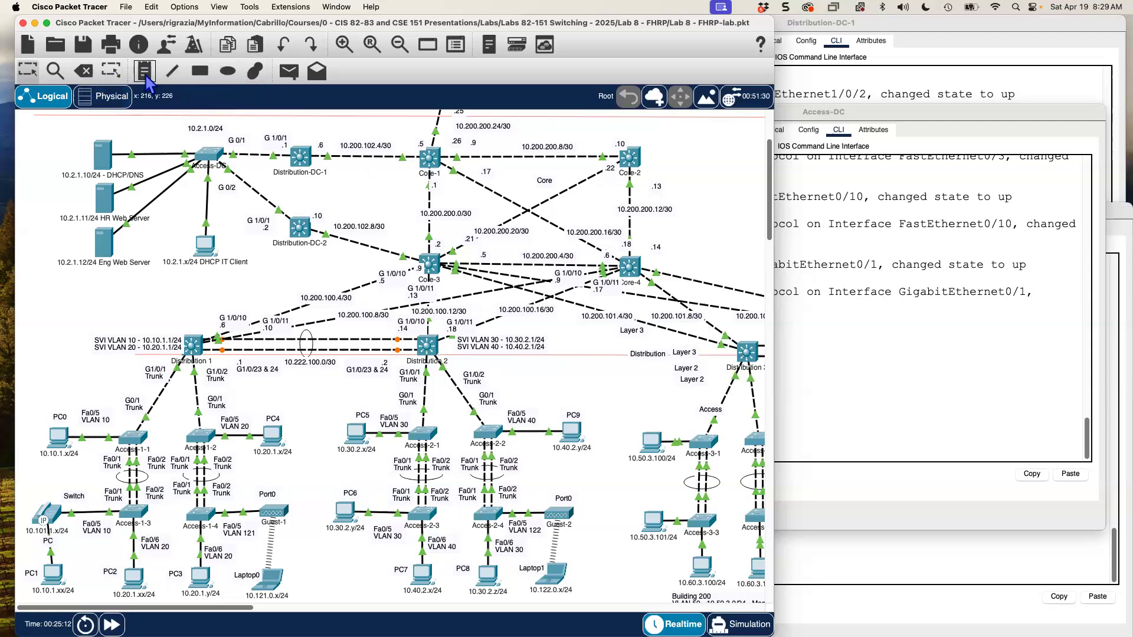
{"action": "left_click", "coordinate": [345, 46]}
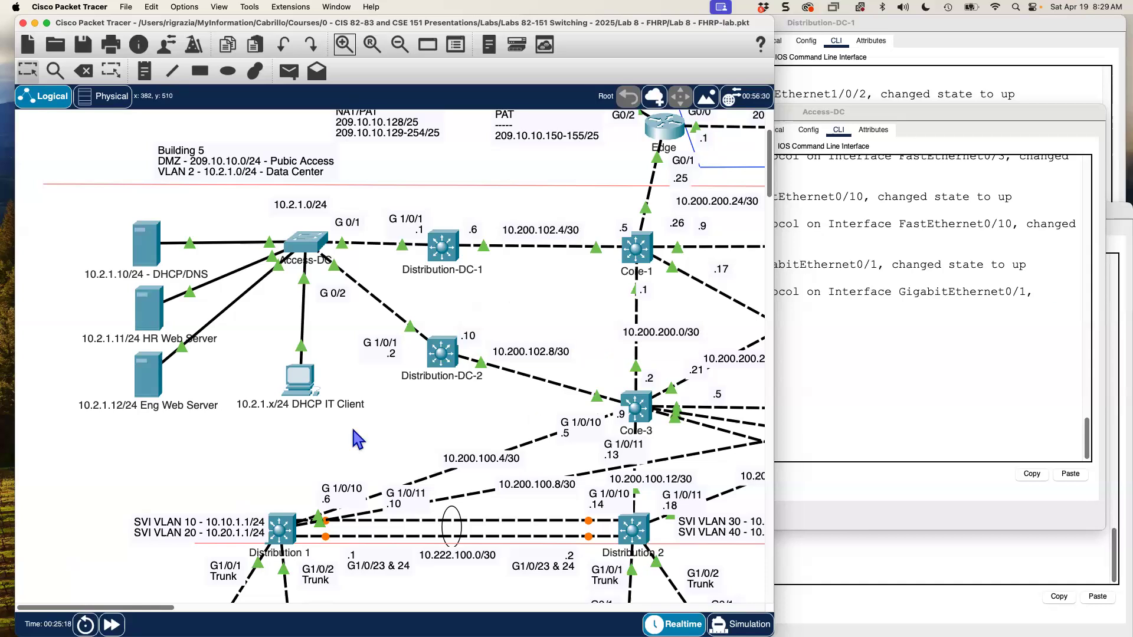
{"action": "scroll", "coordinate": [353, 430], "scroll_direction": "down", "scroll_amount": 5}
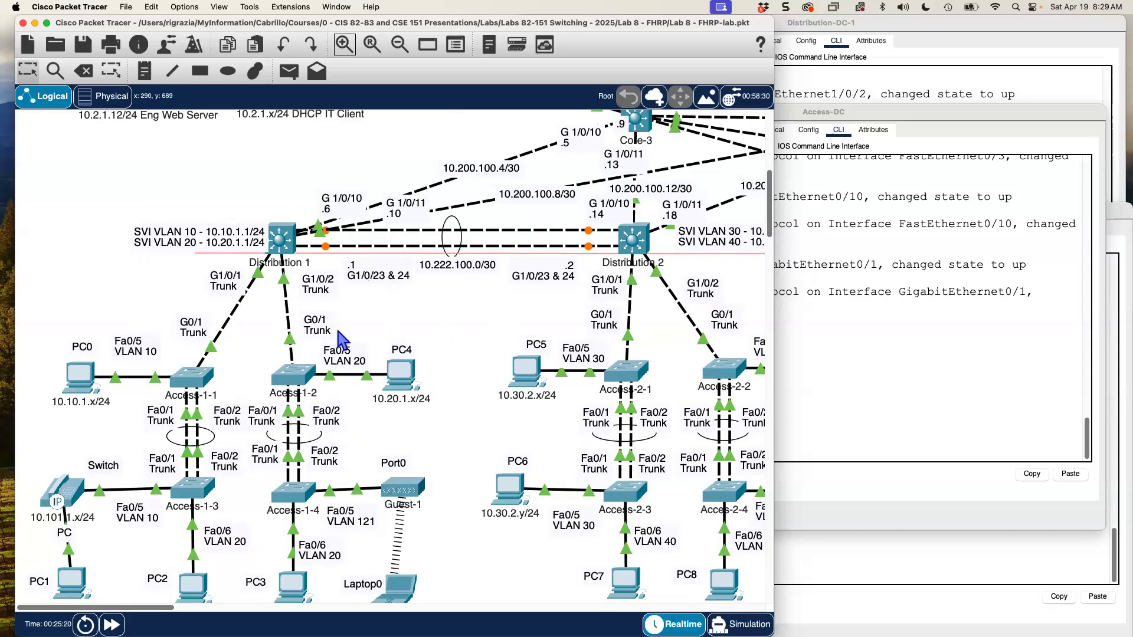
{"action": "scroll", "coordinate": [347, 324], "scroll_direction": "up", "scroll_amount": 5}
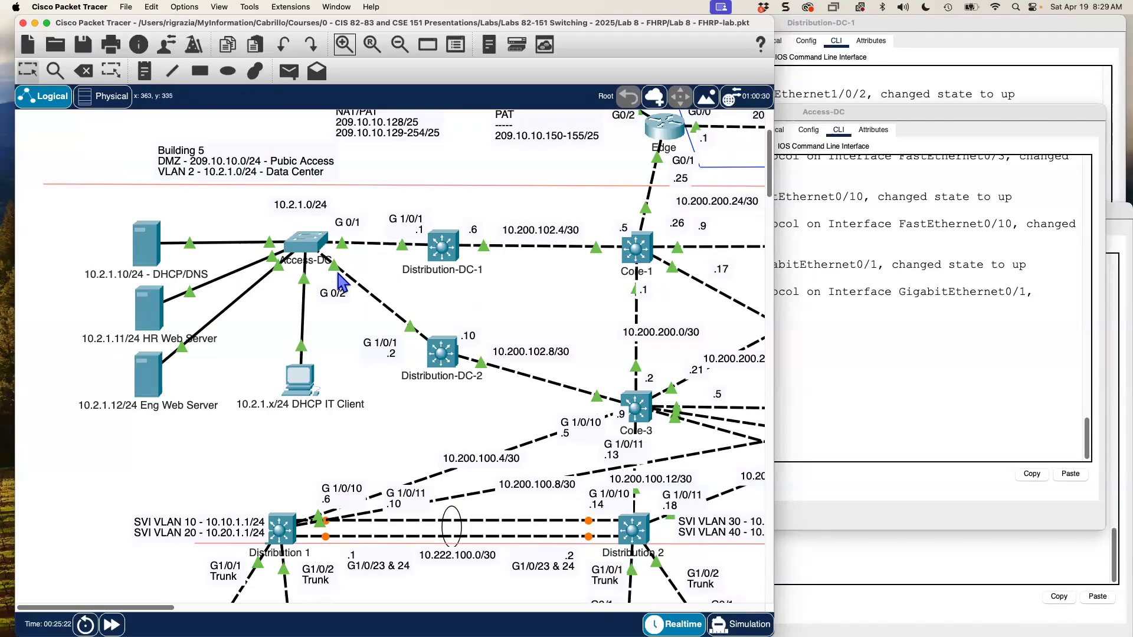
{"action": "mouse_move", "coordinate": [339, 282]}
{"action": "left_click", "coordinate": [836, 382]}
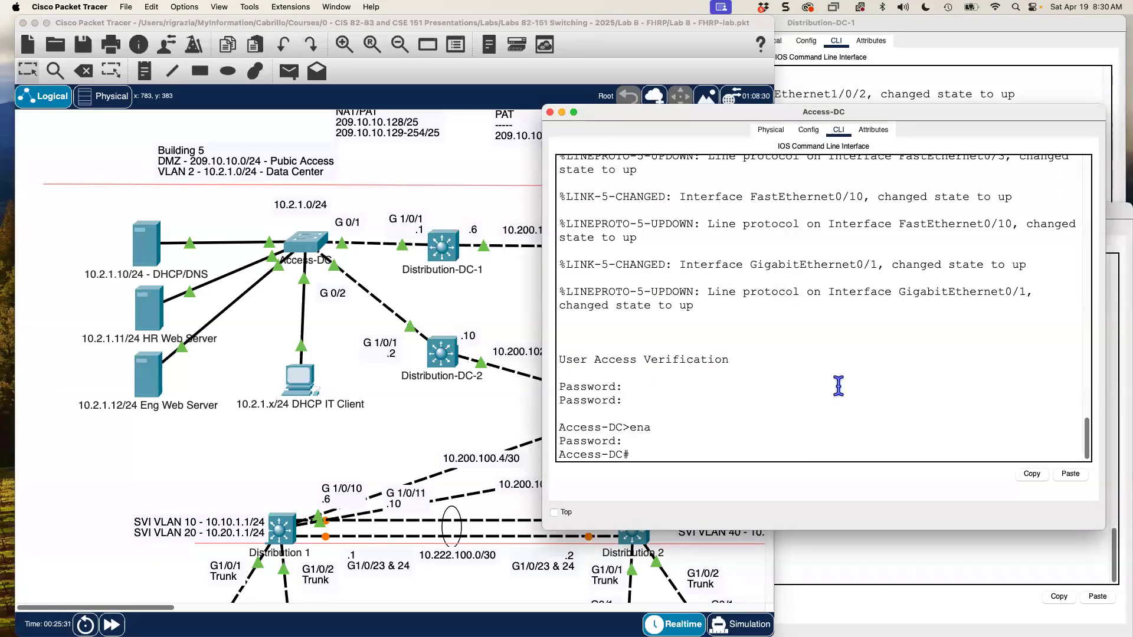
- Enter global configuration on Access-DC and attempt the spanning-tree rapid-pvst command
{"action": "type", "text": "conf t"}
{"action": "key", "text": "Return"}
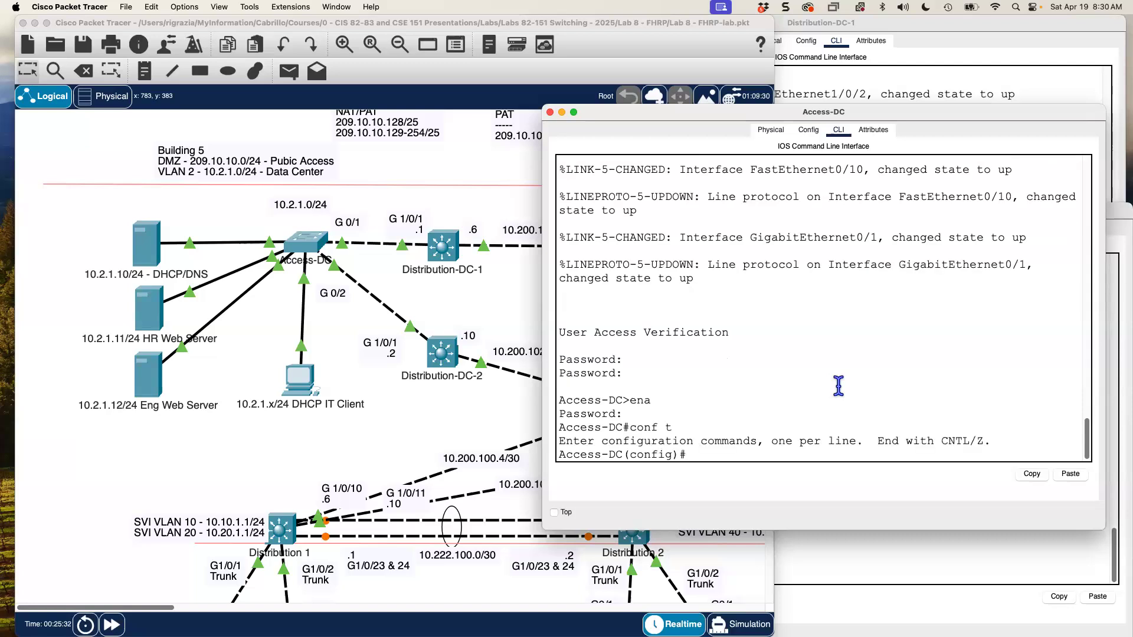
{"action": "type", "text": "sp"}
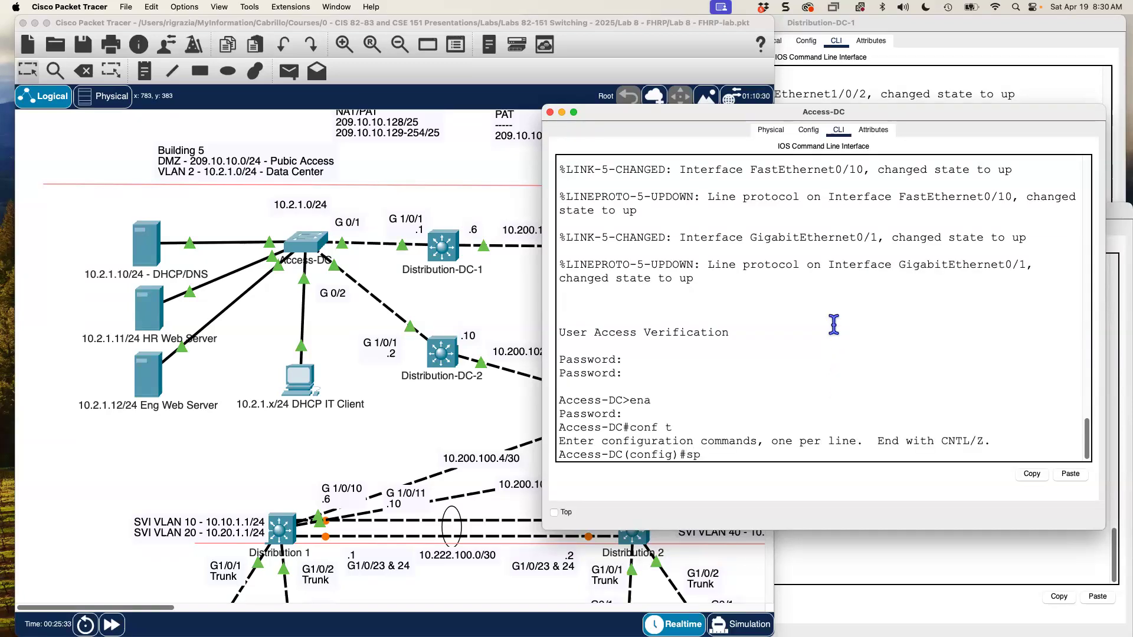
{"action": "type", "text": "s"}
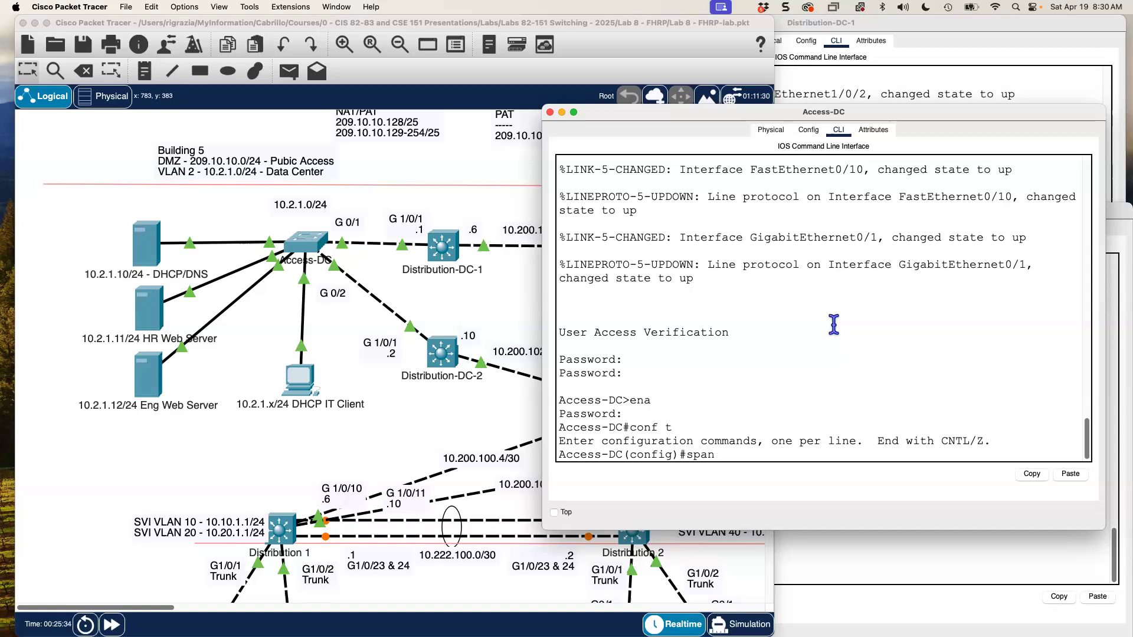
{"action": "type", "text": "n"}
{"action": "key", "text": "Tab"}
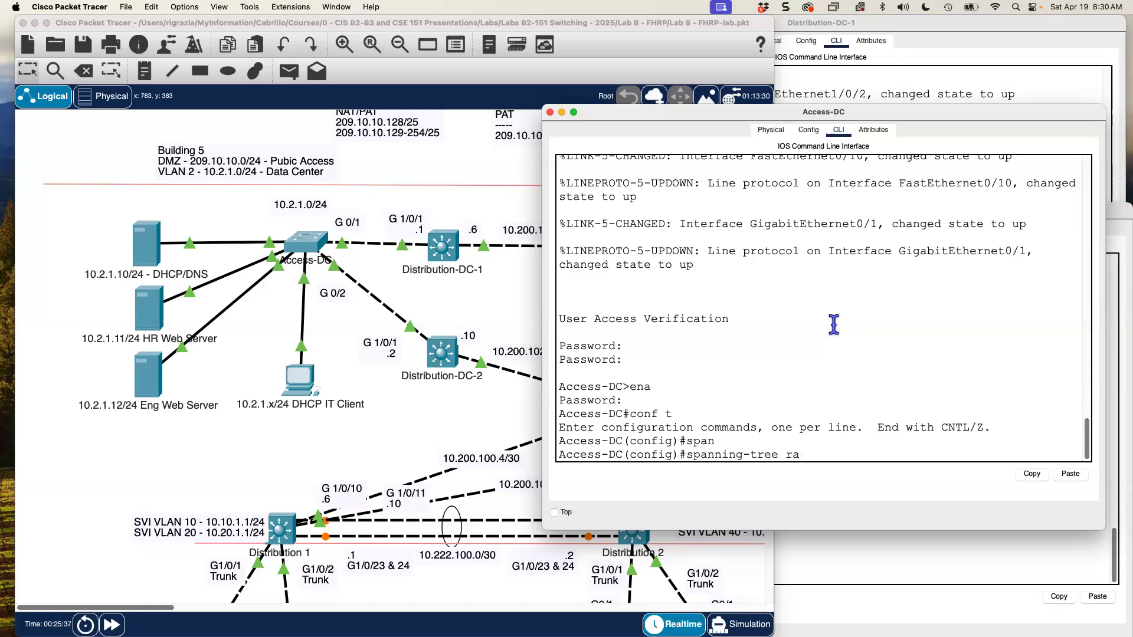
{"action": "key", "text": "Tab"}
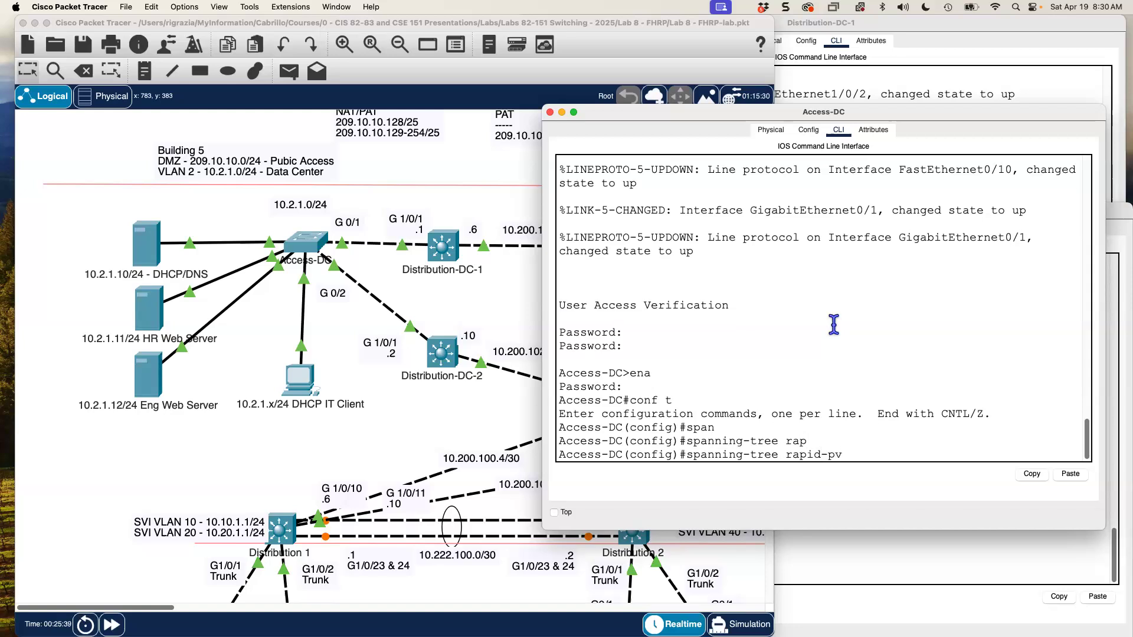
{"action": "key", "text": "Return"}
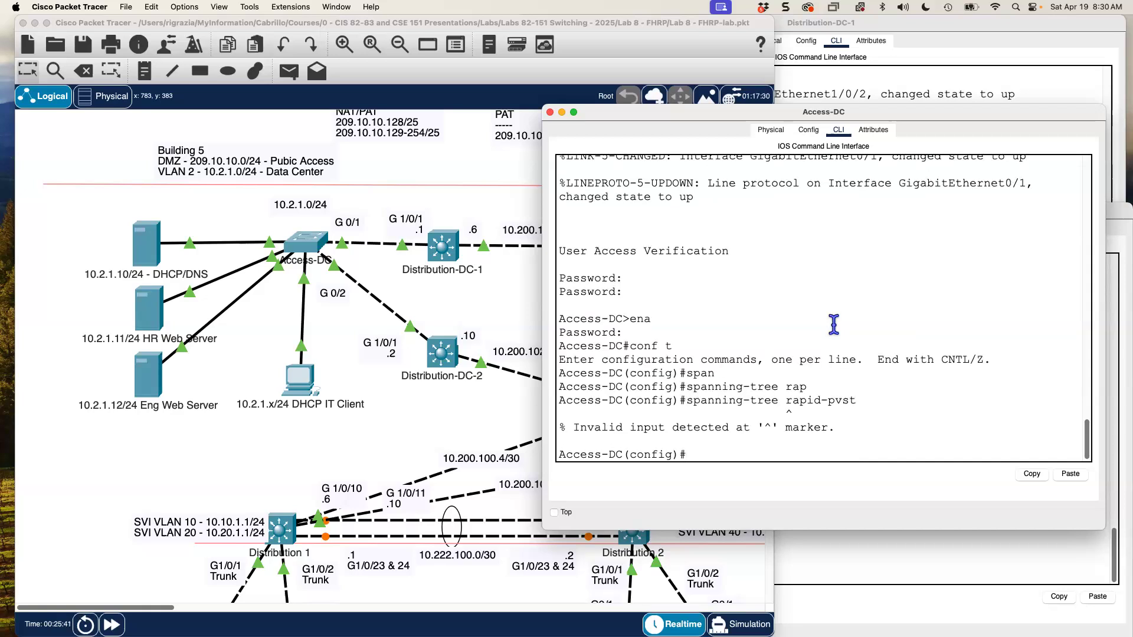
- Correct the rejected command and apply spanning-tree mode rapid-pvst
{"action": "key", "text": "Up"}
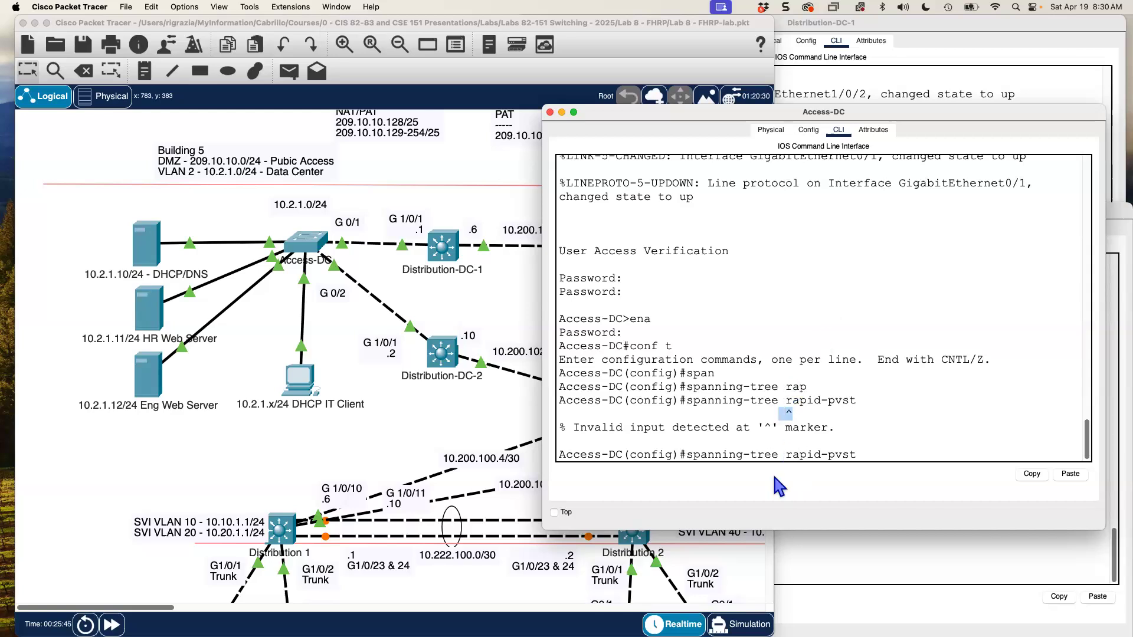
{"action": "left_click_drag", "start_coordinate": [789, 402], "coordinate": [871, 402]}
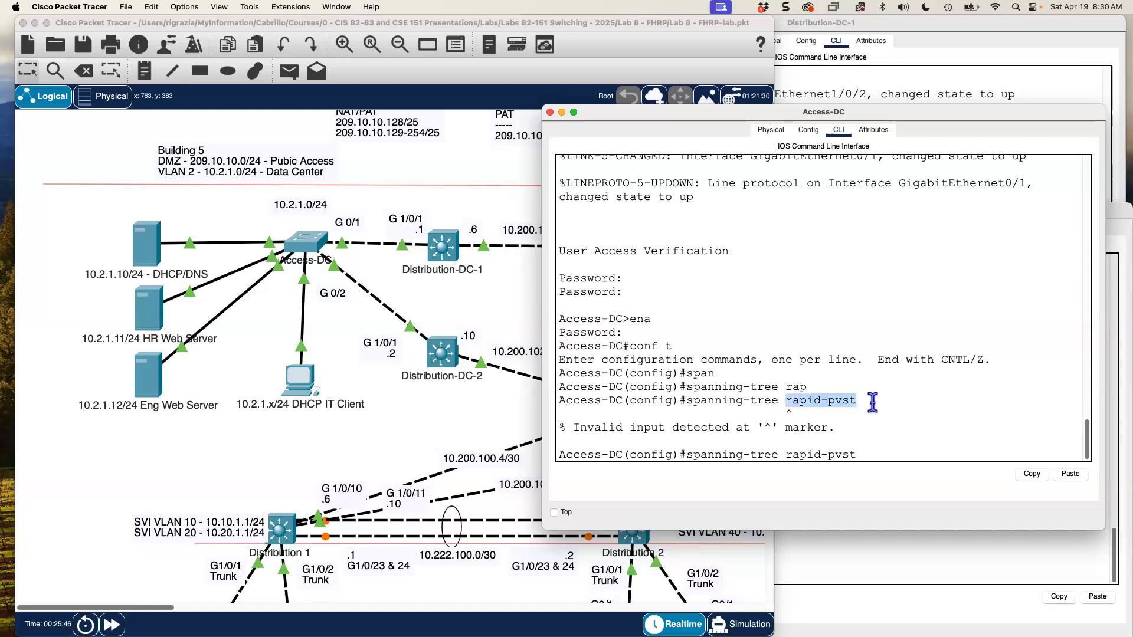
{"action": "key", "text": "Left"}
{"action": "key", "text": "Left"}
{"action": "key", "text": "Left"}
{"action": "key", "text": "Left"}
{"action": "key", "text": "Left"}
{"action": "key", "text": "Left"}
{"action": "key", "text": "Left"}
{"action": "key", "text": "Left"}
{"action": "key", "text": "Left"}
{"action": "key", "text": "Left"}
{"action": "key", "text": "Left"}
{"action": "key", "text": "BackSpace"}
{"action": "key", "text": "BackSpace"}
{"action": "key", "text": "BackSpace"}
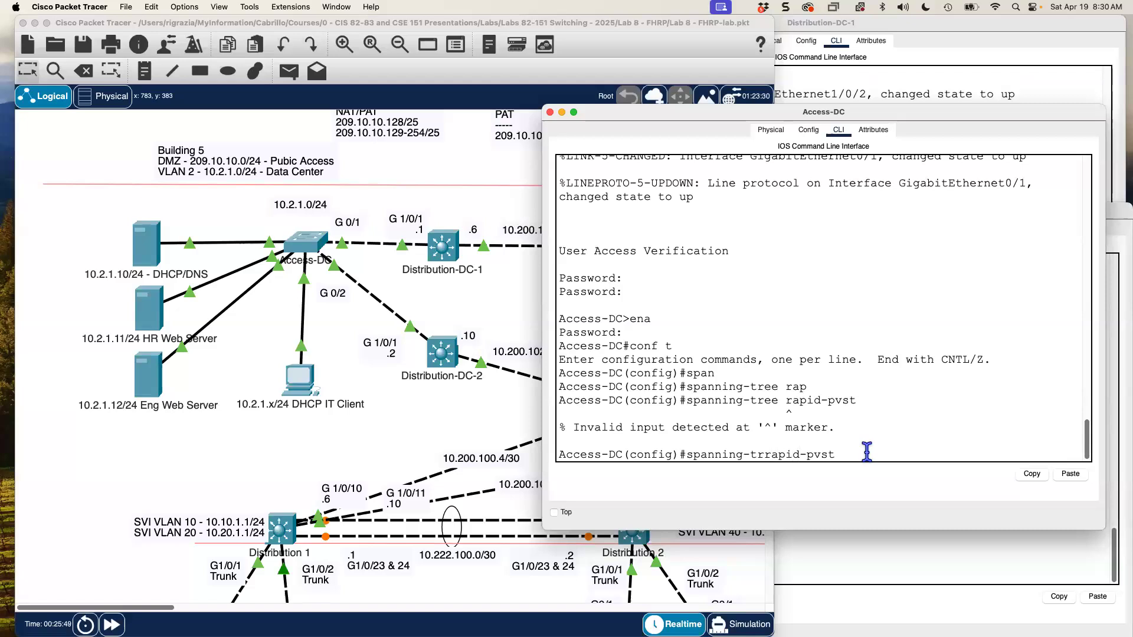
{"action": "key", "text": "Delete"}
{"action": "key", "text": "Delete"}
{"action": "key", "text": "Delete"}
{"action": "key", "text": "Delete"}
{"action": "key", "text": "Delete"}
{"action": "key", "text": "Delete"}
{"action": "key", "text": "Delete"}
{"action": "key", "text": "Delete"}
{"action": "key", "text": "Tab"}
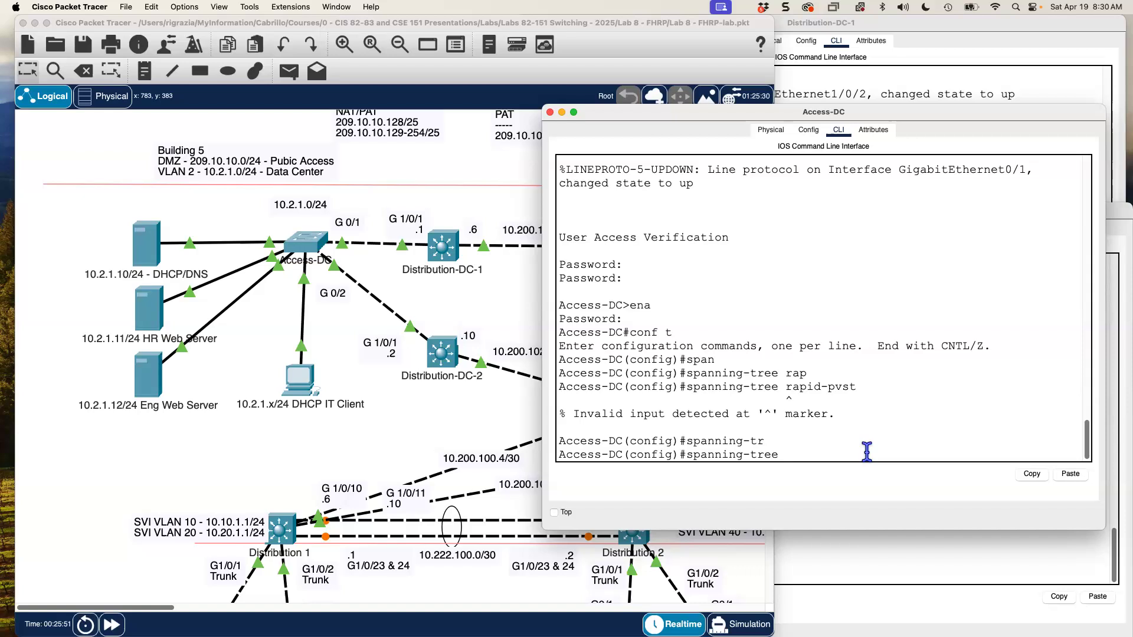
{"action": "type", "text": "?"}
{"action": "left_click_drag", "start_coordinate": [602, 414], "coordinate": [572, 414]}
{"action": "left_click", "coordinate": [873, 356]}
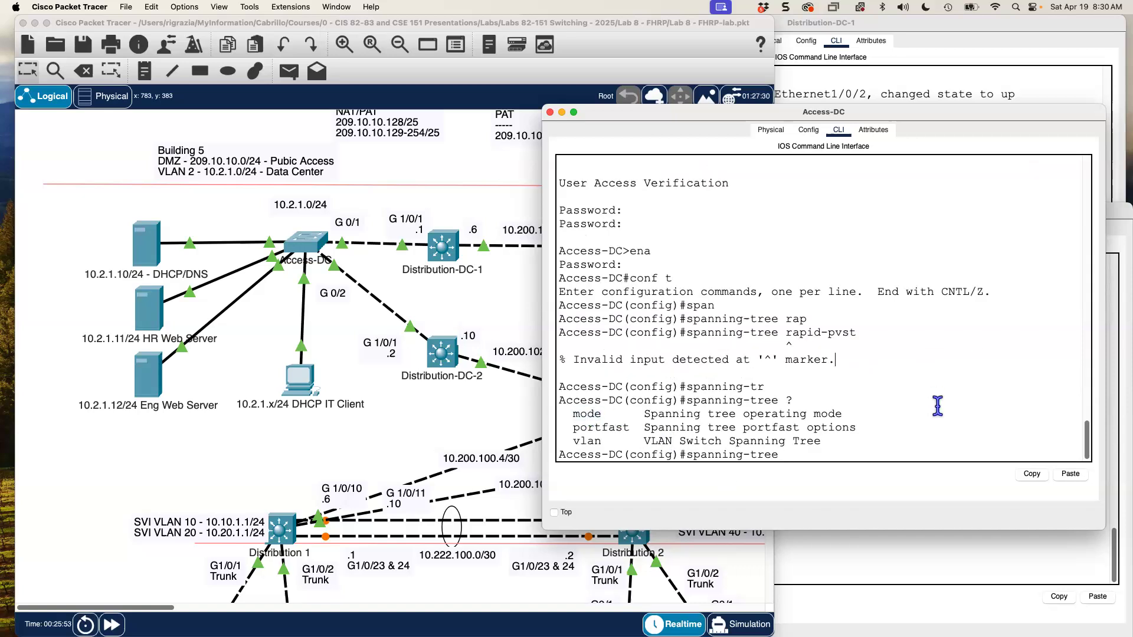
{"action": "type", "text": "mode ?"}
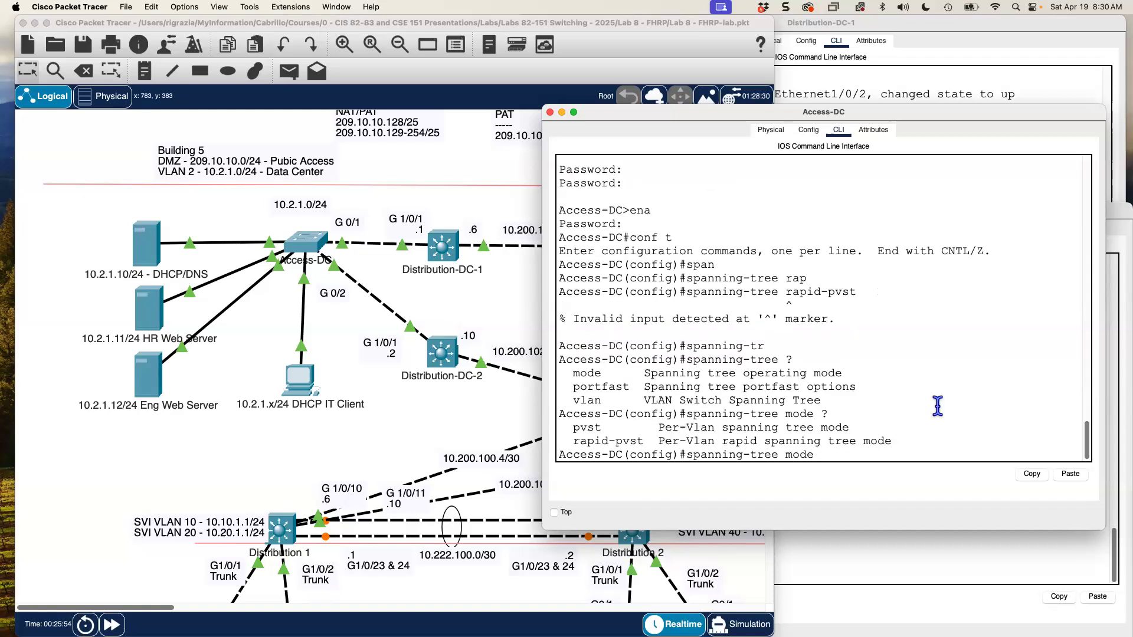
{"action": "type", "text": "rs"}
{"action": "type", "text": "apid"}
{"action": "key", "text": "Tab"}
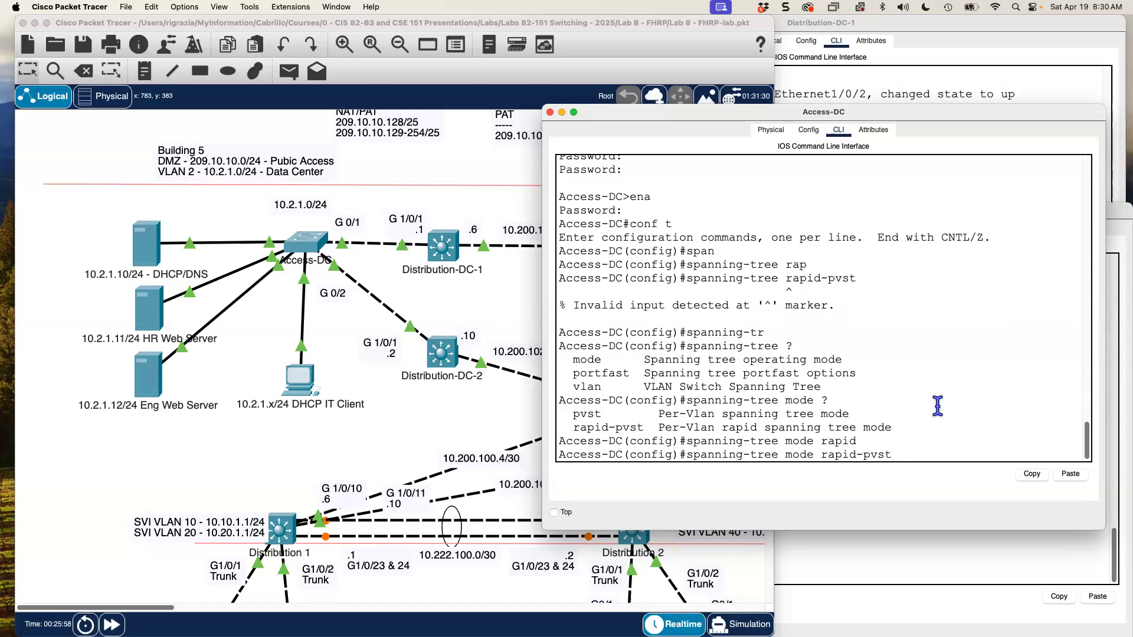
{"action": "key", "text": "Return"}
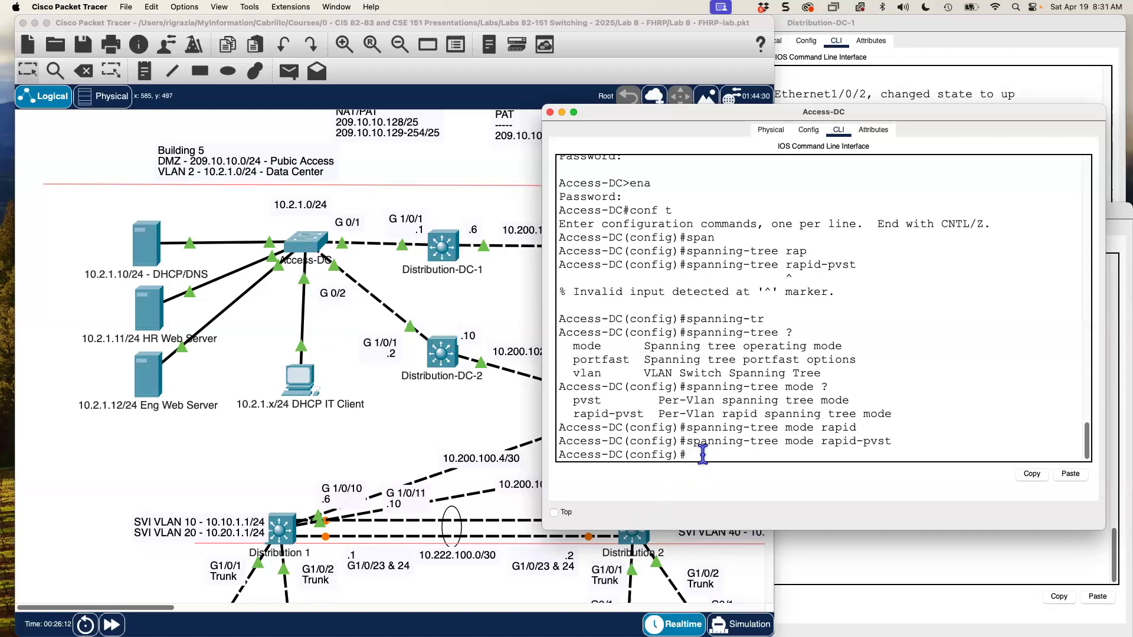
- Select the Fa0/1-3 and Fa0/10 interface range and enable spanning-tree portfast on it
{"action": "key", "text": "Return"}
{"action": "type", "text": "inter"}
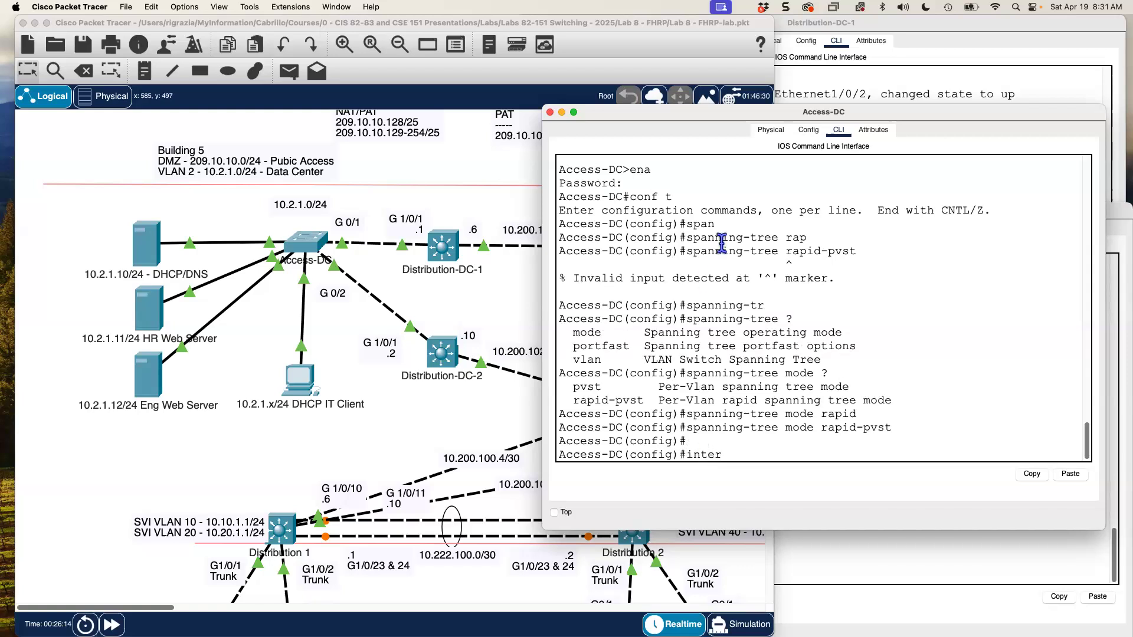
{"action": "type", "text": " range fa 0/1-3, fa 0/10"}
{"action": "key", "text": "Return"}
{"action": "type", "text": "sp"}
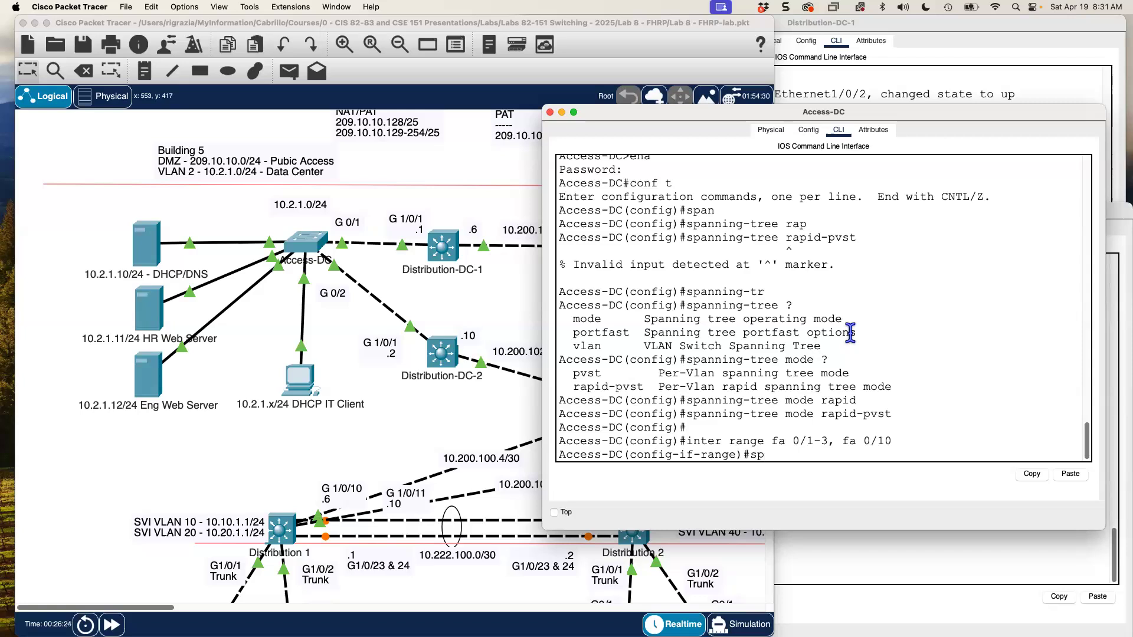
{"action": "key", "text": "Tab"}
{"action": "type", "text": "and"}
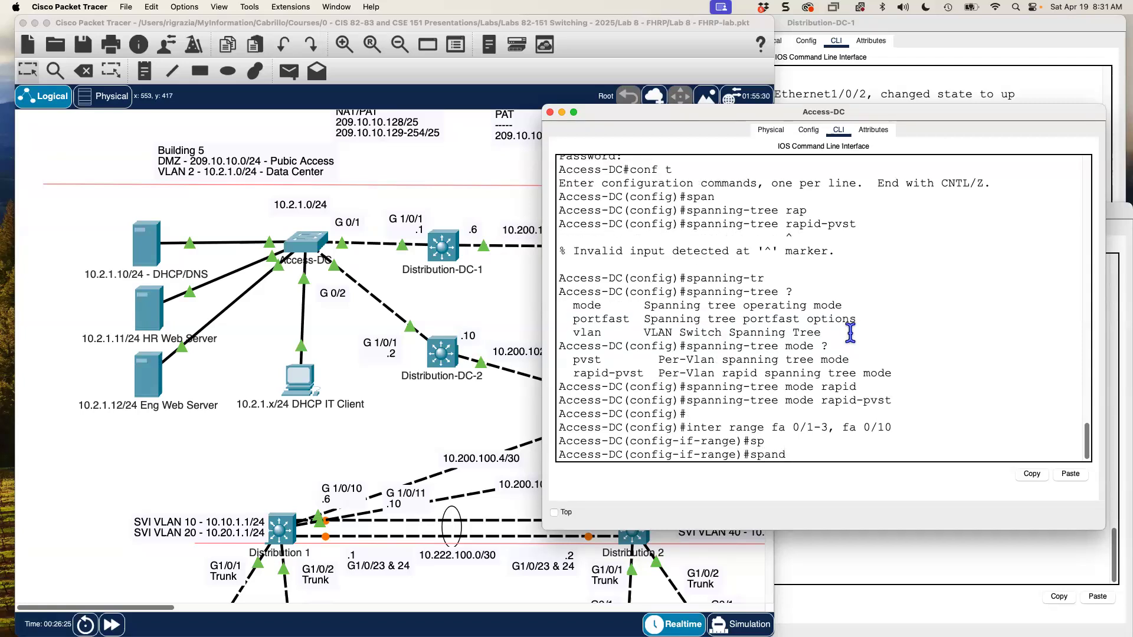
{"action": "key", "text": "Tab"}
{"action": "key", "text": "Tab"}
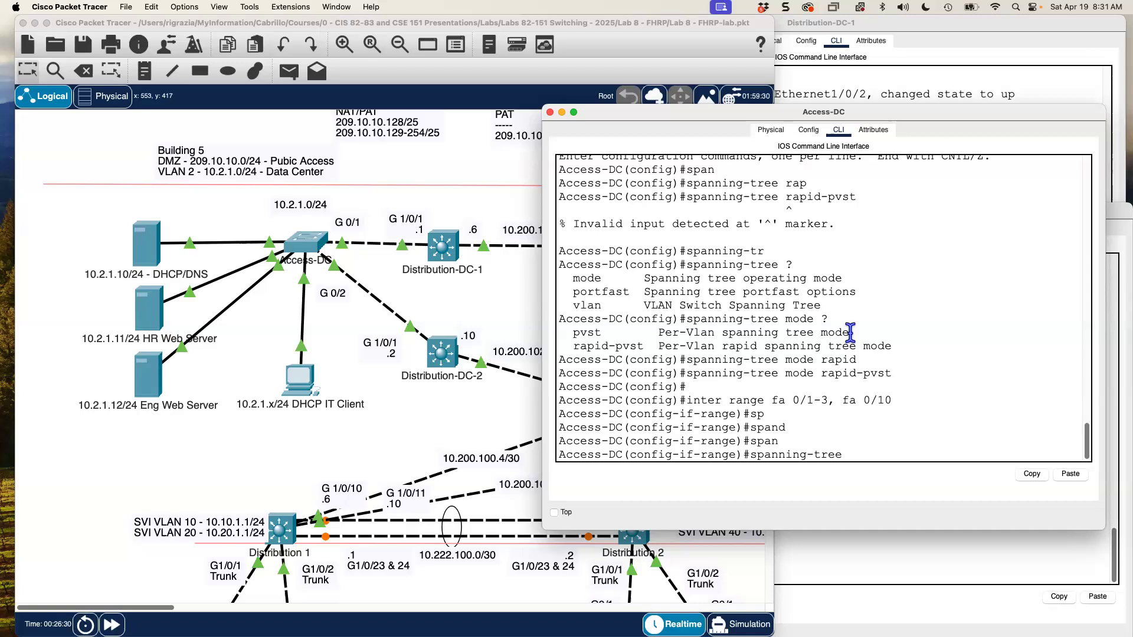
{"action": "type", "text": "portfast"}
{"action": "key", "text": "Return"}
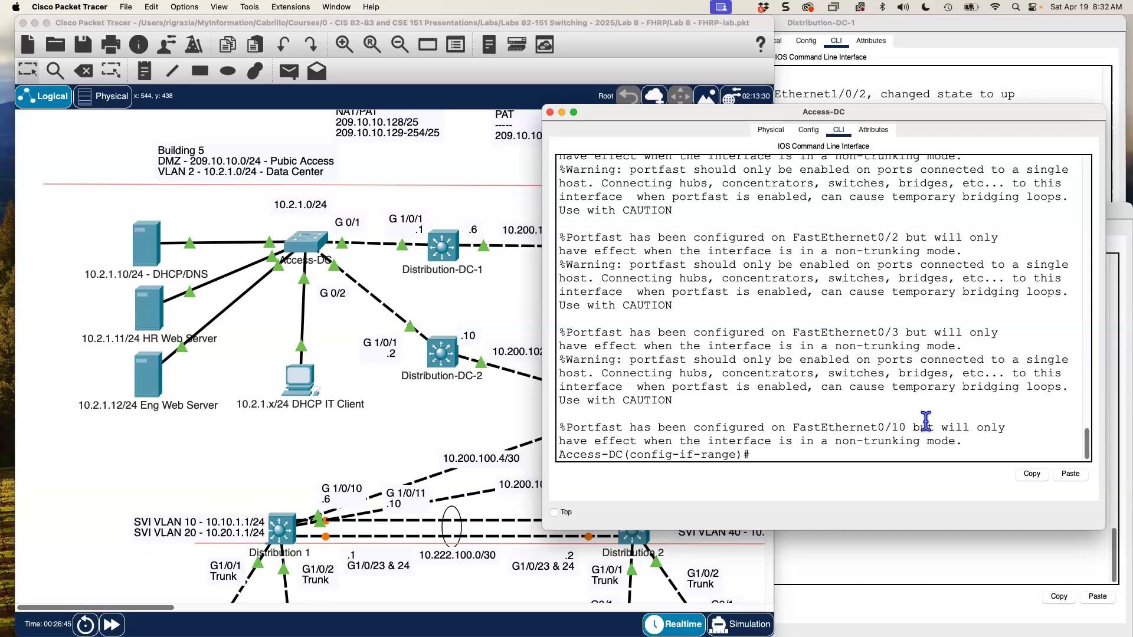
- Enable spanning-tree bpduguard on the range, then exit to global configuration
{"action": "type", "text": "span"}
{"action": "key", "text": "Tab"}
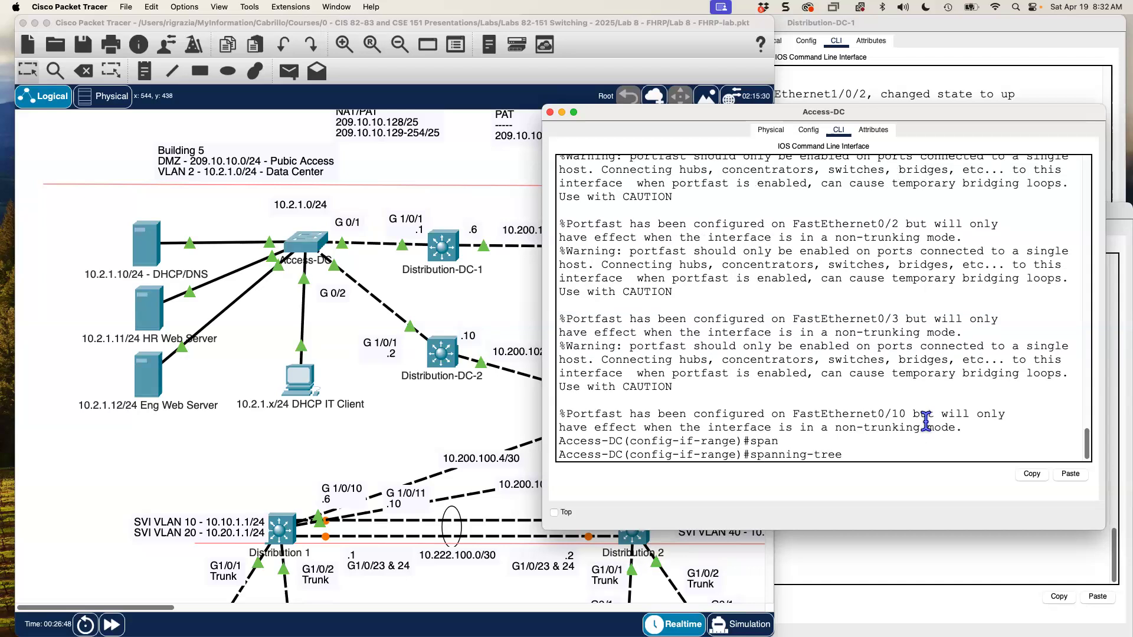
{"action": "type", "text": "bpdu"}
{"action": "key", "text": "Tab"}
{"action": "type", "text": "guard en"}
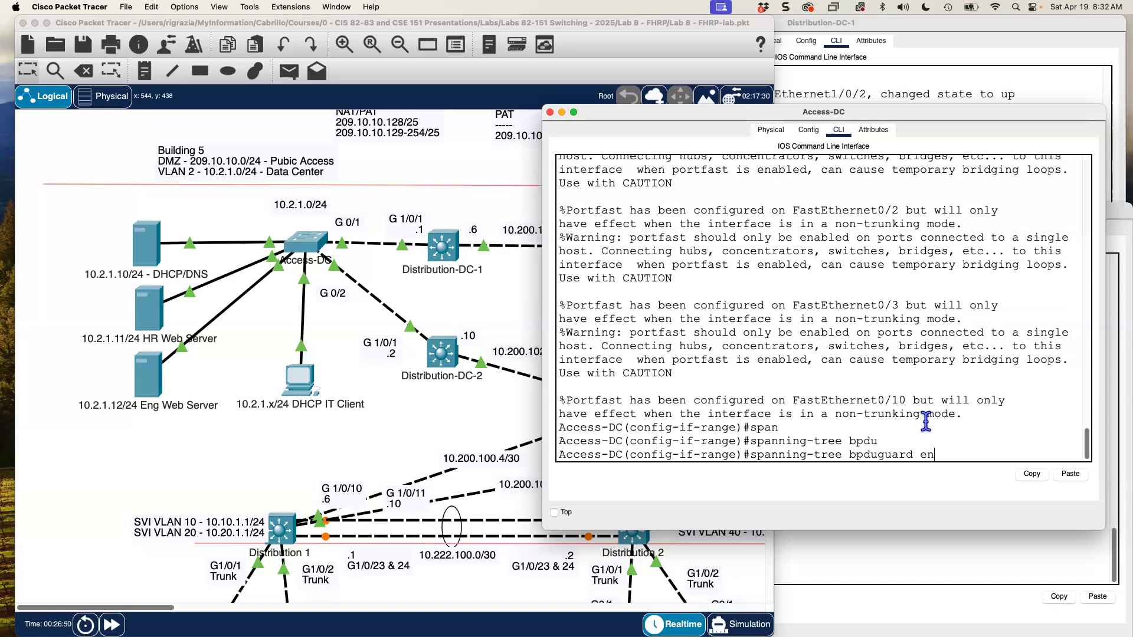
{"action": "type", "text": "able"}
{"action": "key", "text": "Return"}
{"action": "type", "text": "exit"}
{"action": "key", "text": "Return"}
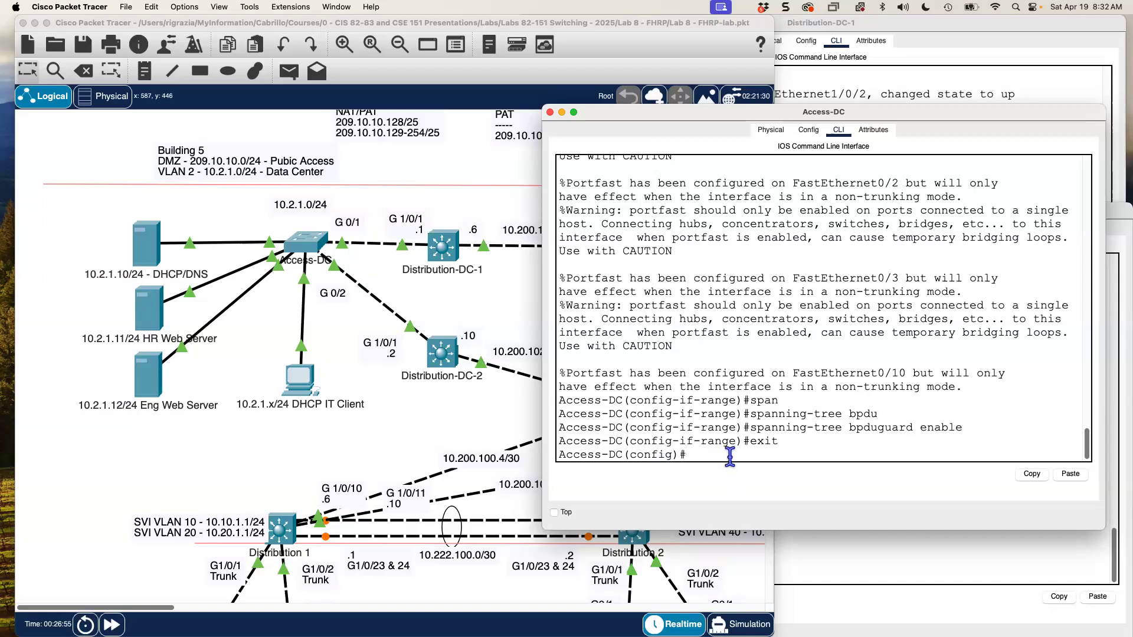
- Select interface range Gig0/1-2 and enable spanning-tree portfast on it
{"action": "type", "text": "inter range gig 0/1-2"}
{"action": "key", "text": "Return"}
{"action": "type", "text": "exit"}
{"action": "key", "text": "Up"}
{"action": "key", "text": "Up"}
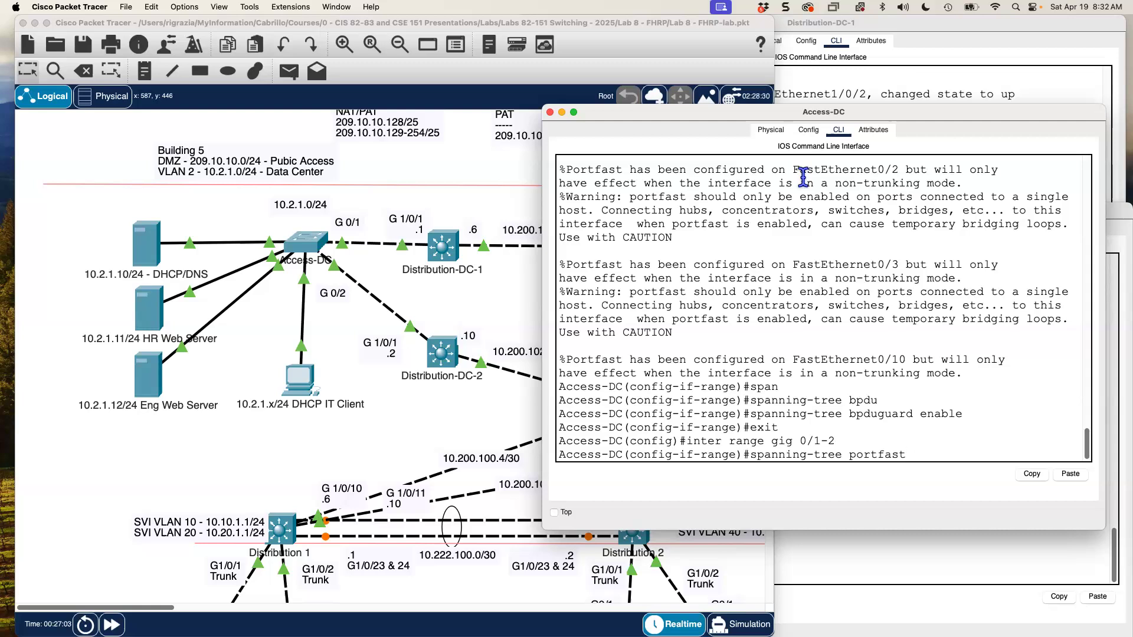
{"action": "key", "text": "Return"}
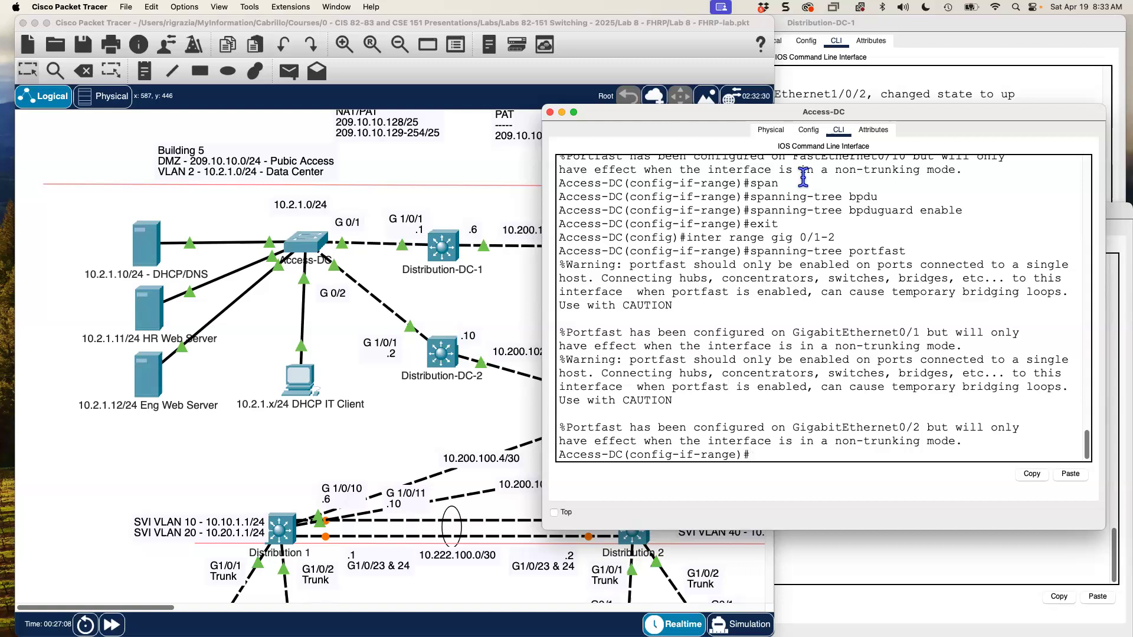
- Enable BPDU guard on Gig0/1-2, end configuration mode, and return to the topology
{"action": "key", "text": "Up"}
{"action": "key", "text": "Up"}
{"action": "key", "text": "Up"}
{"action": "key", "text": "Up"}
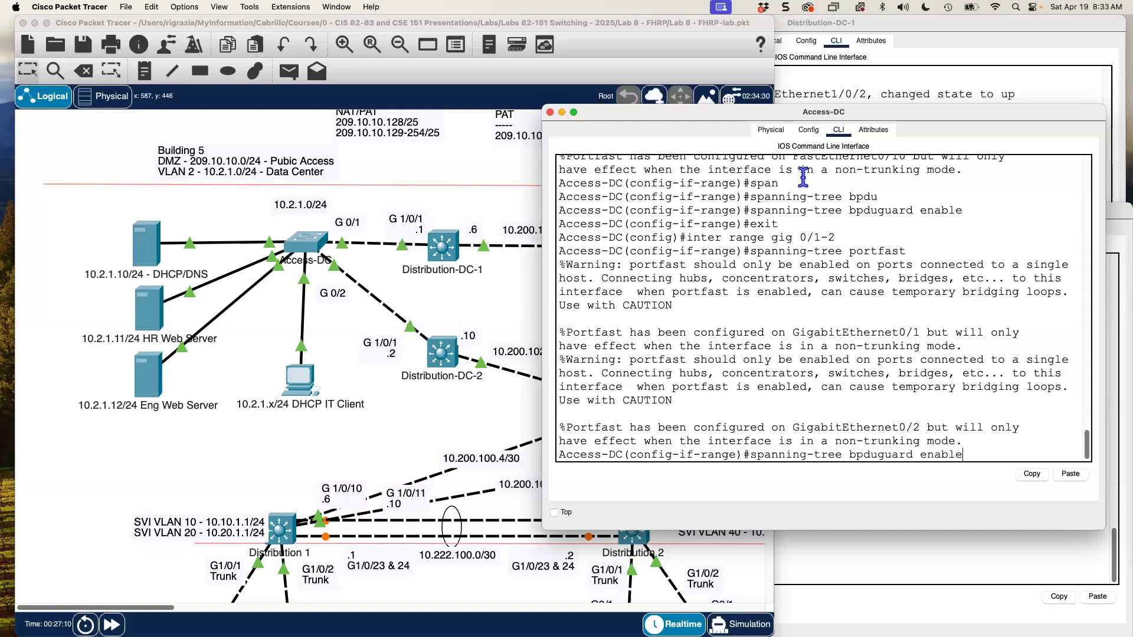
{"action": "key", "text": "Return"}
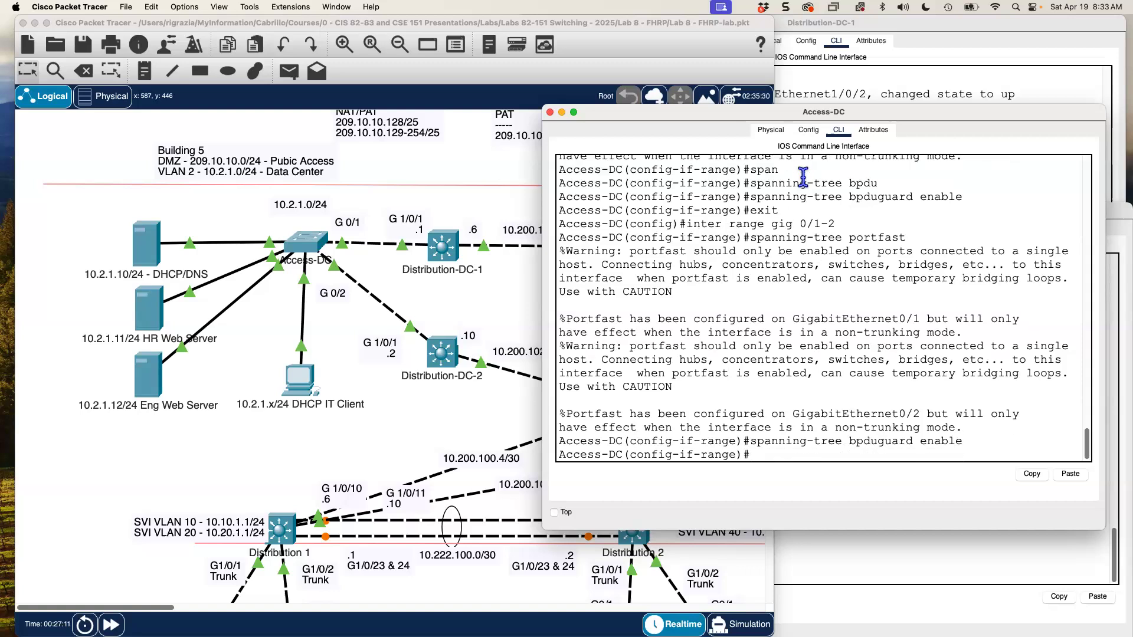
{"action": "type", "text": "end"}
{"action": "key", "text": "Return"}
{"action": "key", "text": "Return"}
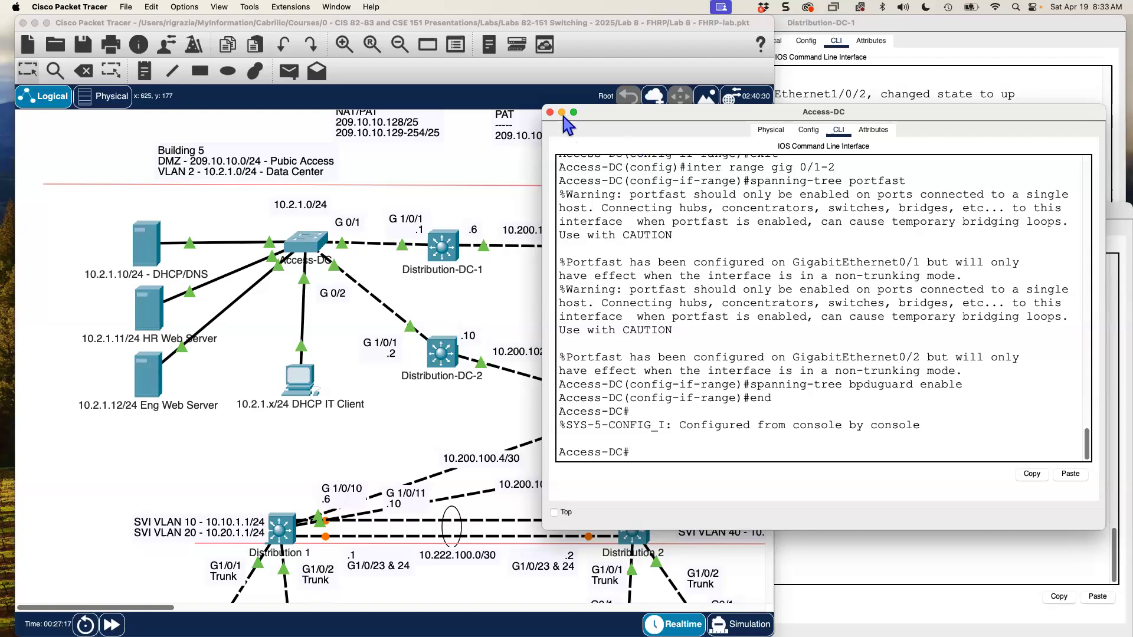
{"action": "left_click", "coordinate": [488, 158]}
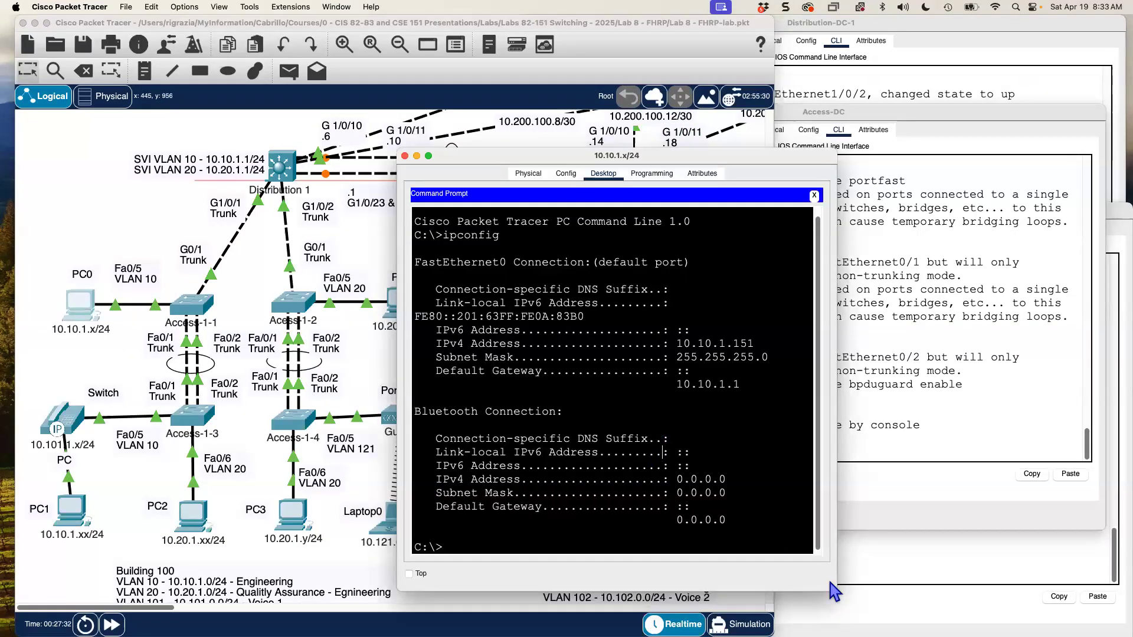
- Note PC0's address 10.10.1.151, minimize its command prompt, and scroll back to the Data Center
{"action": "left_click_drag", "start_coordinate": [830, 583], "coordinate": [908, 594]}
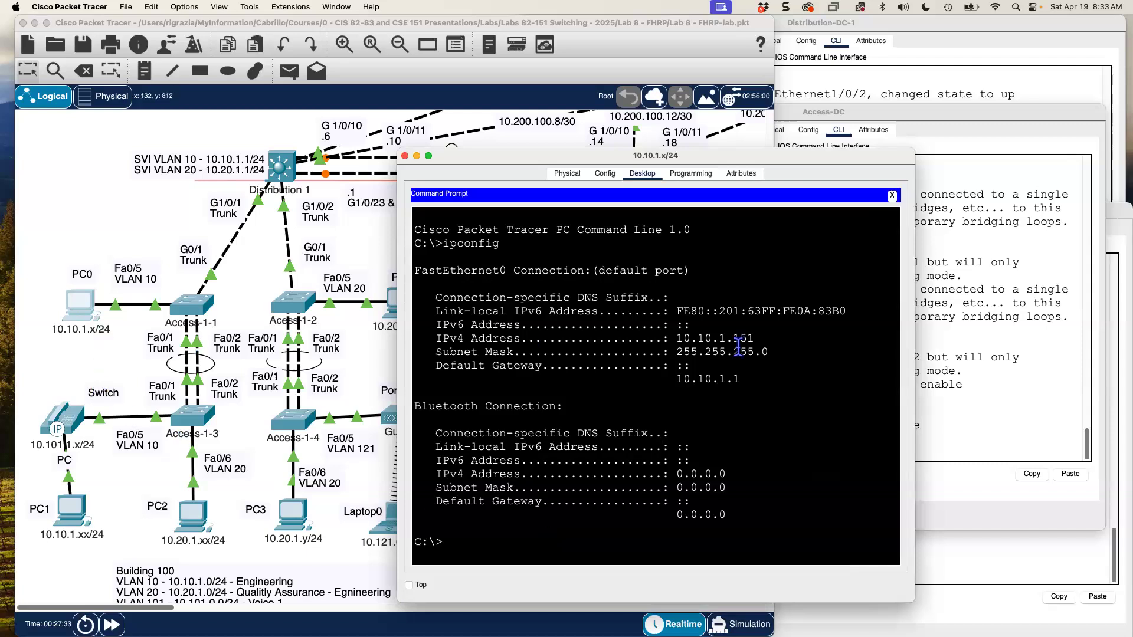
{"action": "left_click_drag", "start_coordinate": [678, 338], "coordinate": [756, 339]}
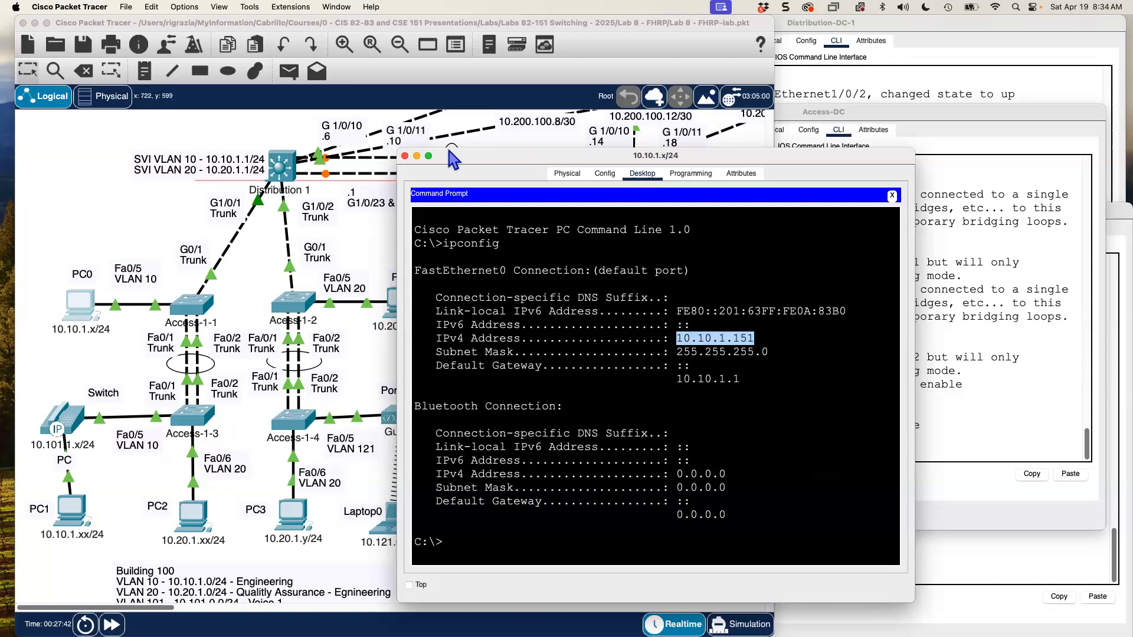
{"action": "left_click", "coordinate": [417, 156]}
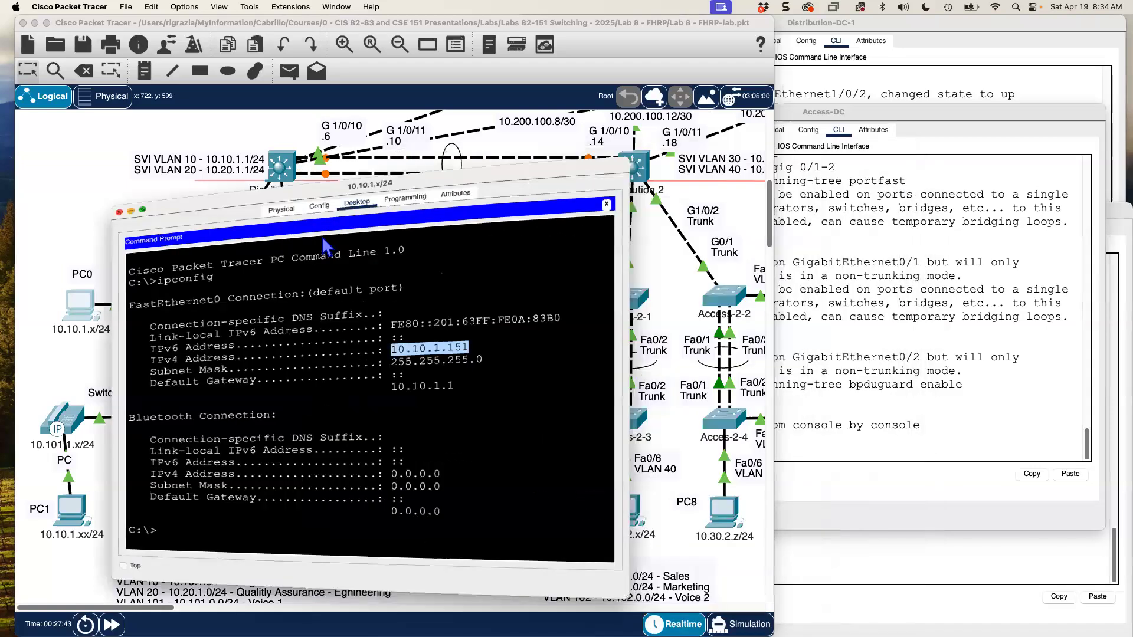
{"action": "scroll", "coordinate": [326, 247], "scroll_direction": "up", "scroll_amount": 5}
{"action": "scroll", "coordinate": [324, 242], "scroll_direction": "up", "scroll_amount": 7}
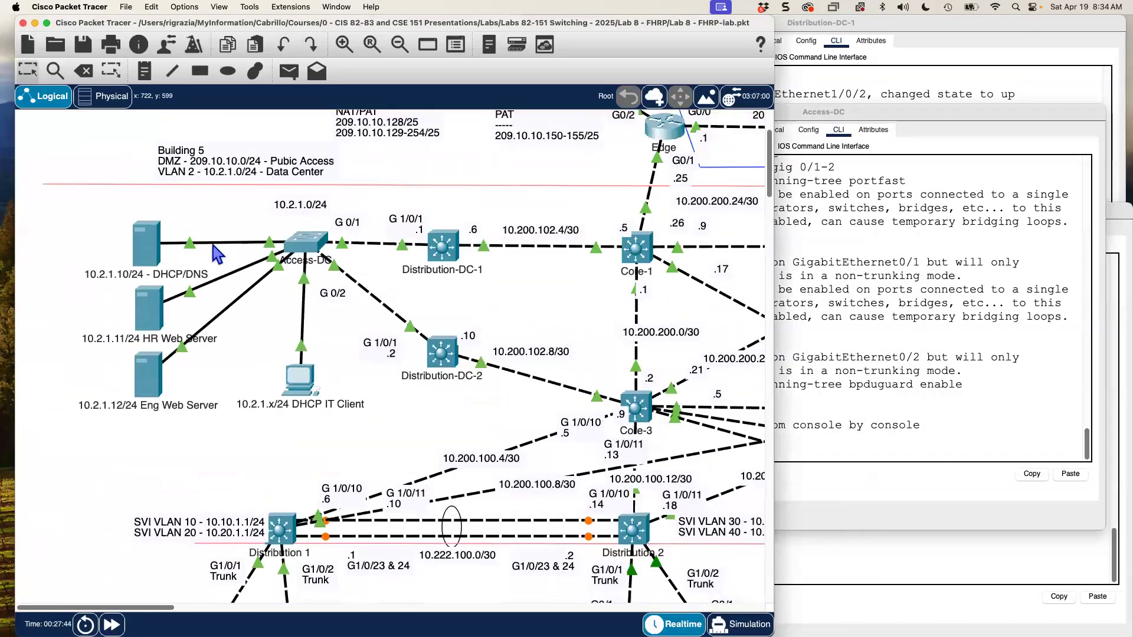
{"action": "left_click", "coordinate": [147, 250]}
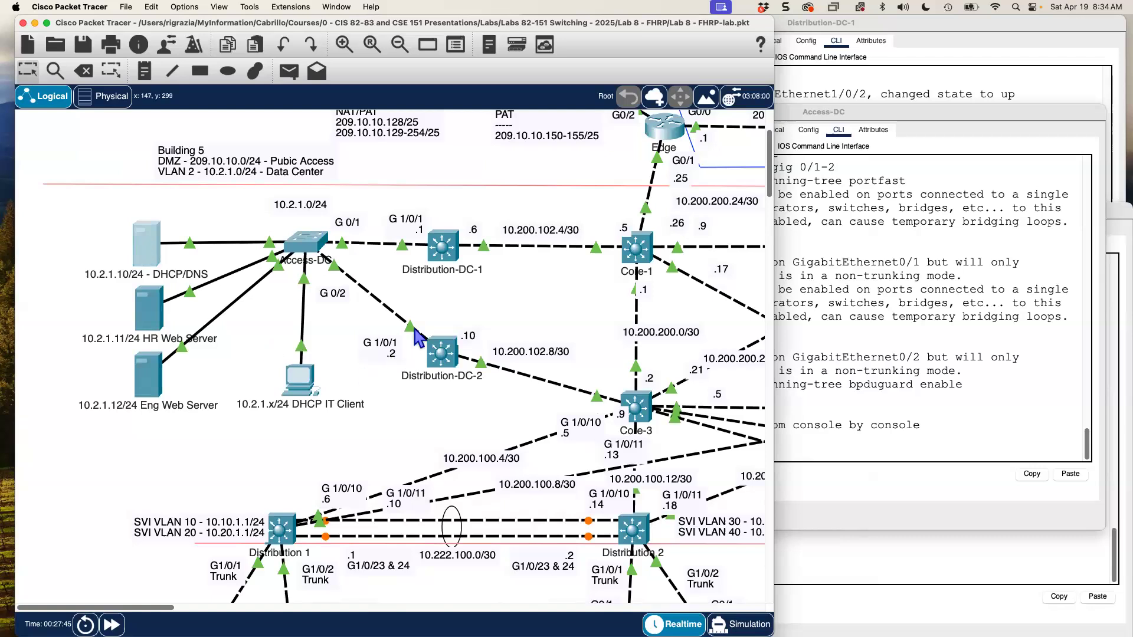
- Open the DHCP/DNS server's command prompt and run ipconfig
{"action": "left_click_drag", "start_coordinate": [552, 157], "coordinate": [774, 45]}
{"action": "left_click", "coordinate": [844, 62]}
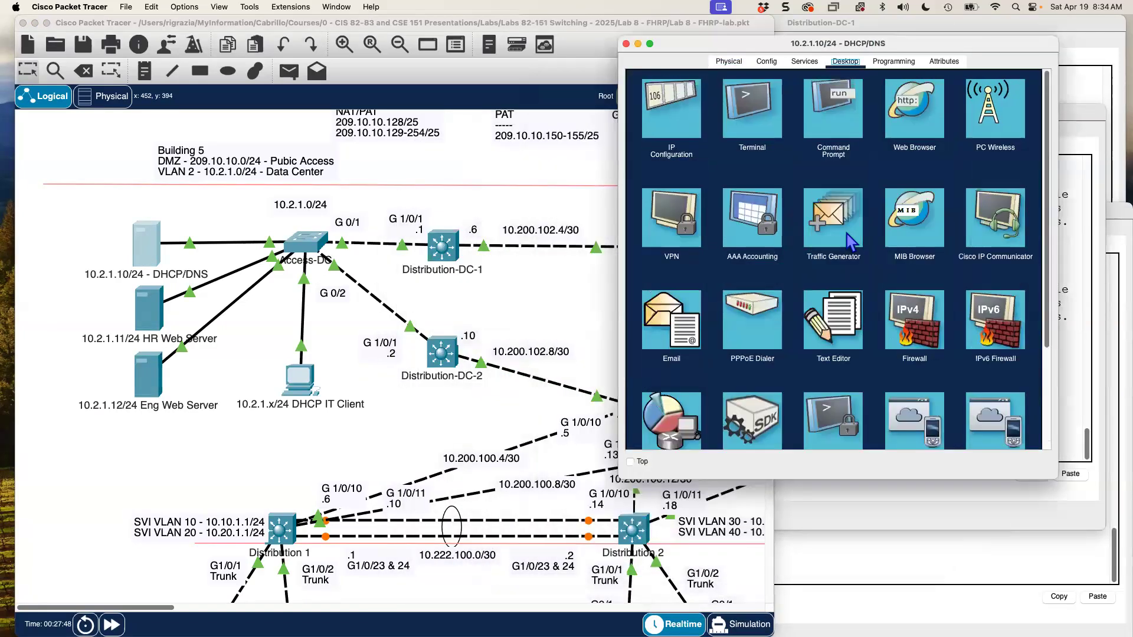
{"action": "left_click", "coordinate": [842, 127]}
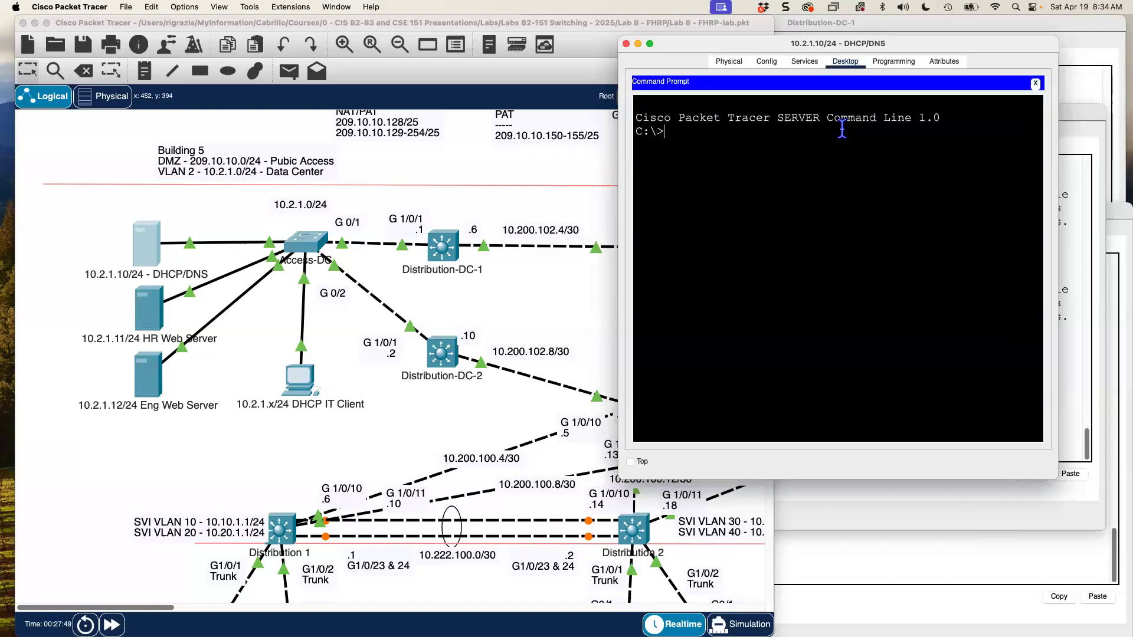
{"action": "type", "text": "ipconfig"}
{"action": "key", "text": "Return"}
- Confirm the server's gateway is 10.2.1.1 and start a ping to 10.10.1.150
{"action": "left_click_drag", "start_coordinate": [1058, 478], "coordinate": [1119, 497]}
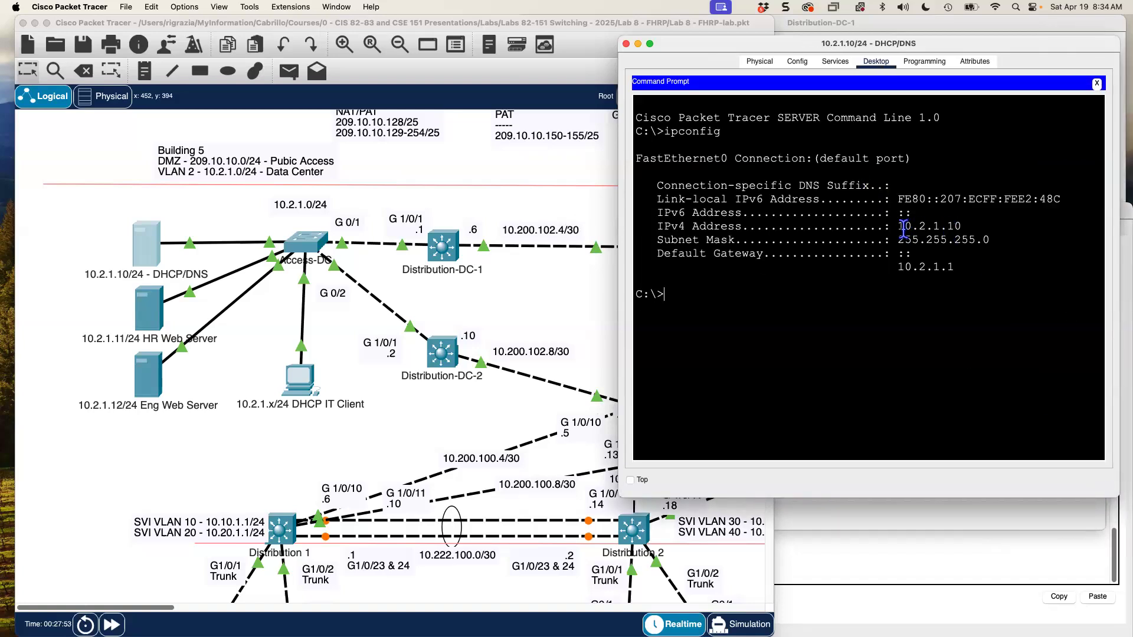
{"action": "left_click_drag", "start_coordinate": [904, 227], "coordinate": [931, 214]}
{"action": "left_click", "coordinate": [972, 235]}
{"action": "left_click_drag", "start_coordinate": [955, 267], "coordinate": [898, 273]}
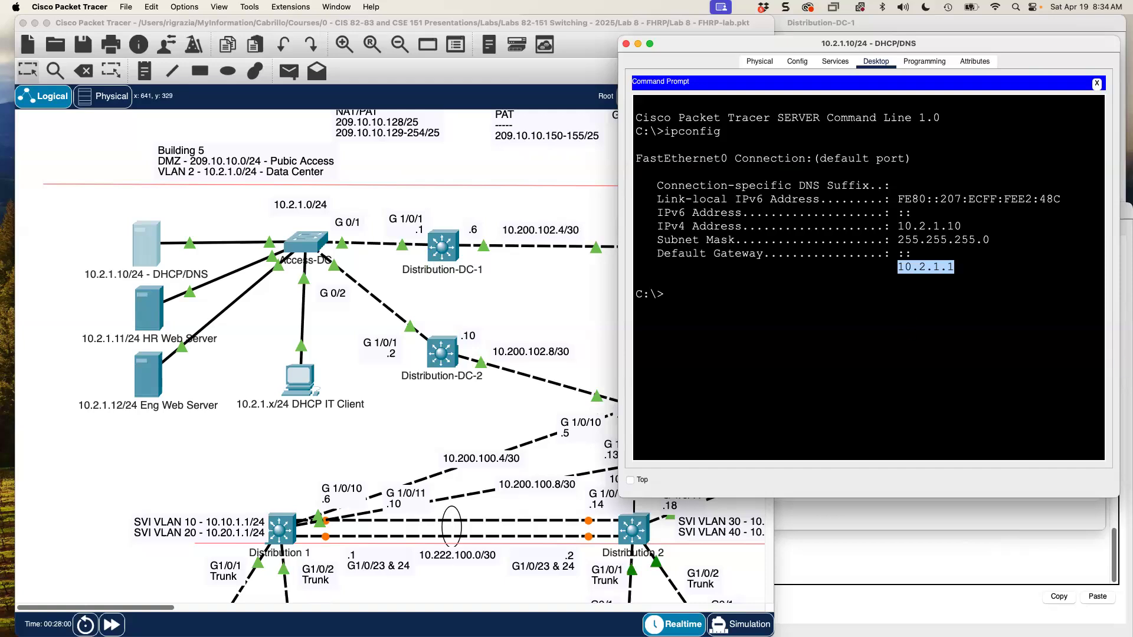
{"action": "left_click", "coordinate": [709, 287]}
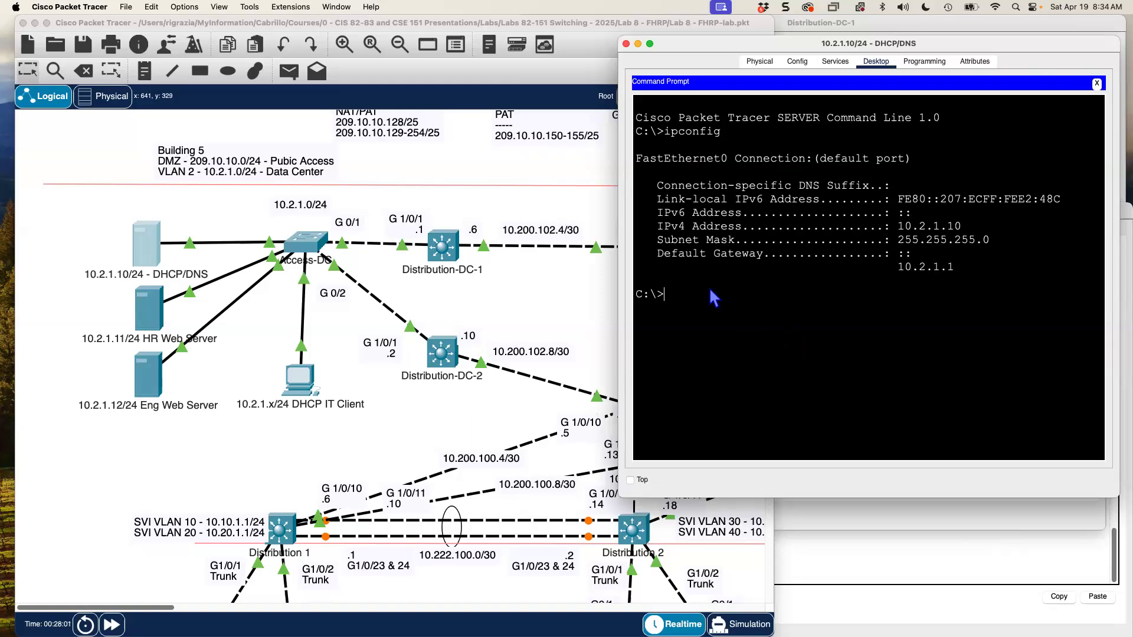
{"action": "type", "text": "ping 10.10.1.150"}
{"action": "key", "text": "Return"}
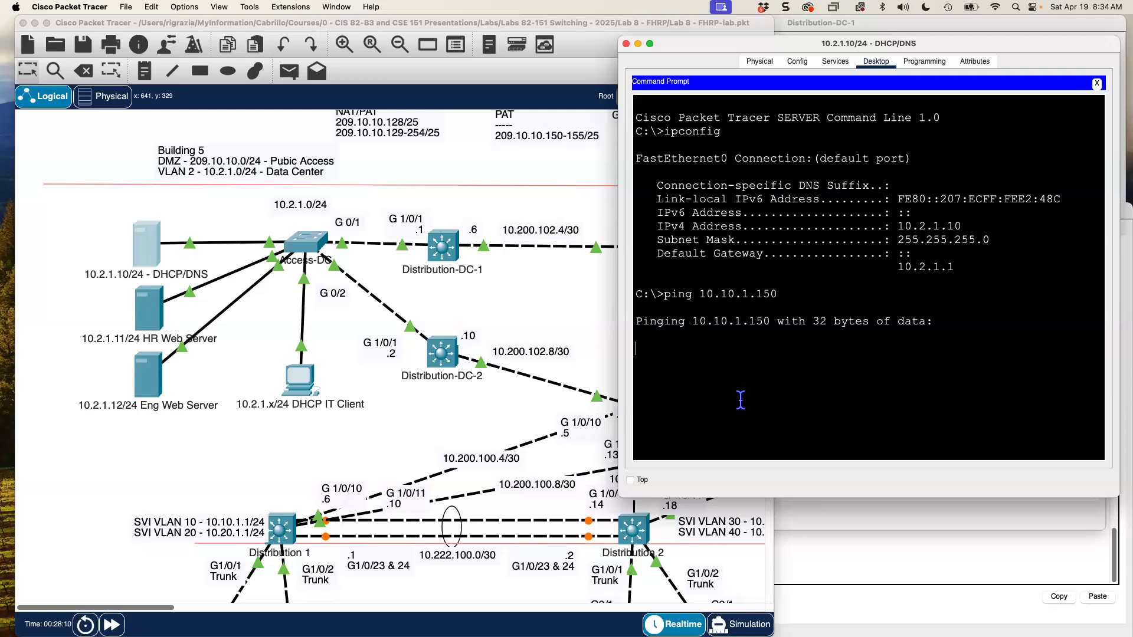
- Stop the failing ping and ping the PC at 10.10.1.151 instead
{"action": "key", "text": "ctrl+c"}
{"action": "key", "text": "Up"}
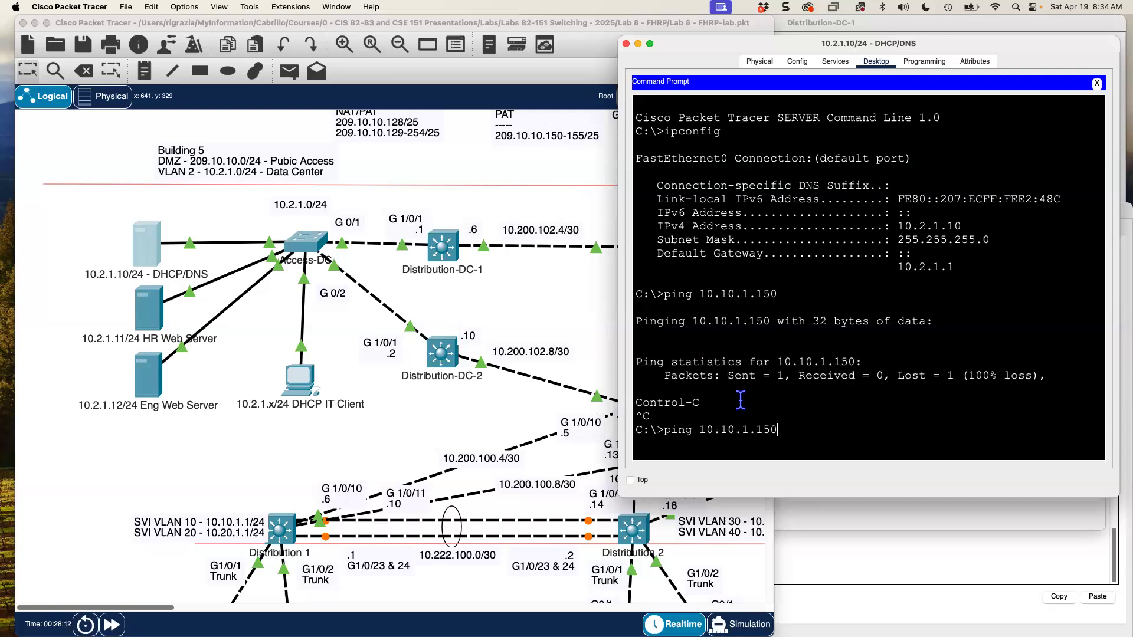
{"action": "type", "text": "1"}
{"action": "key", "text": "Return"}
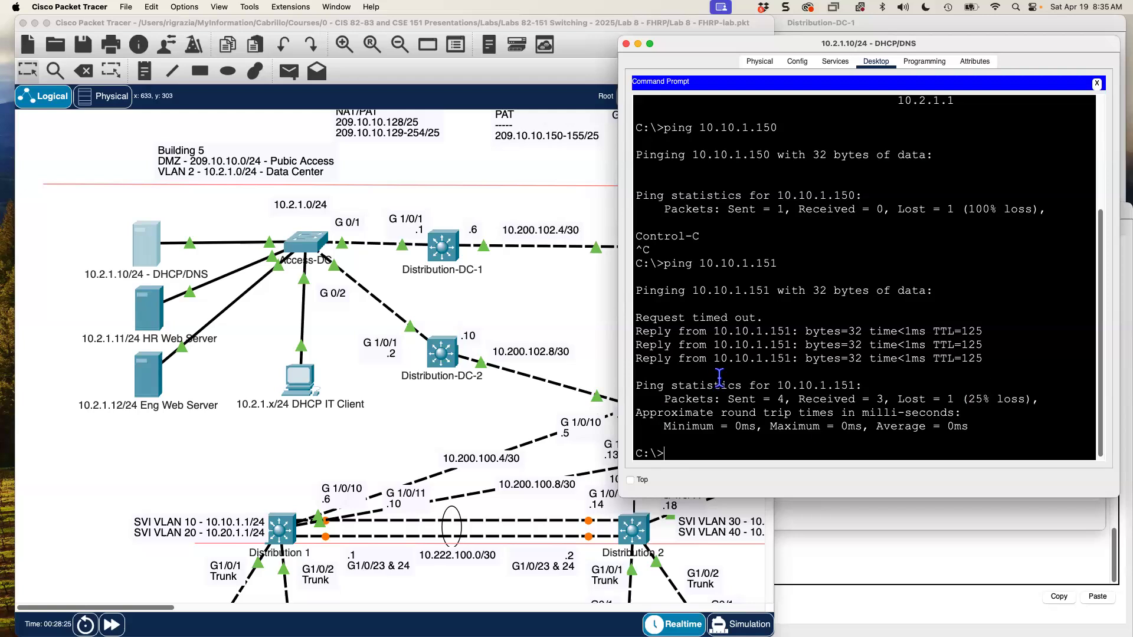
- Start a 50-packet ping to 10.10.1.151 with -n 50
{"action": "key", "text": "Up"}
{"action": "type", "text": "-n 50"}
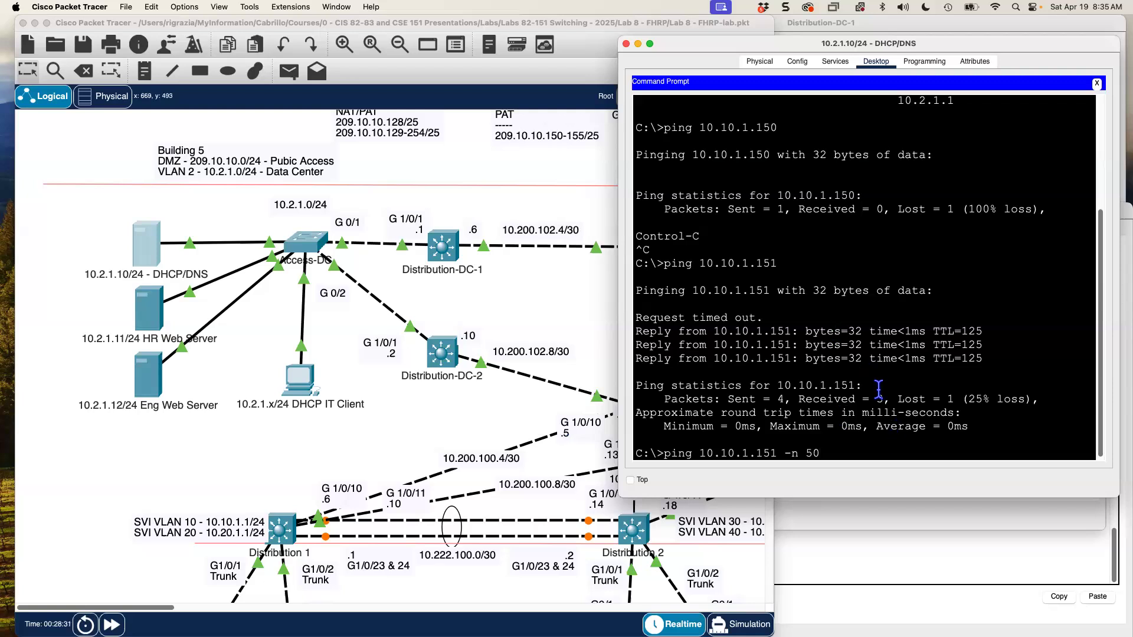
{"action": "left_click_drag", "start_coordinate": [811, 47], "coordinate": [811, 125]}
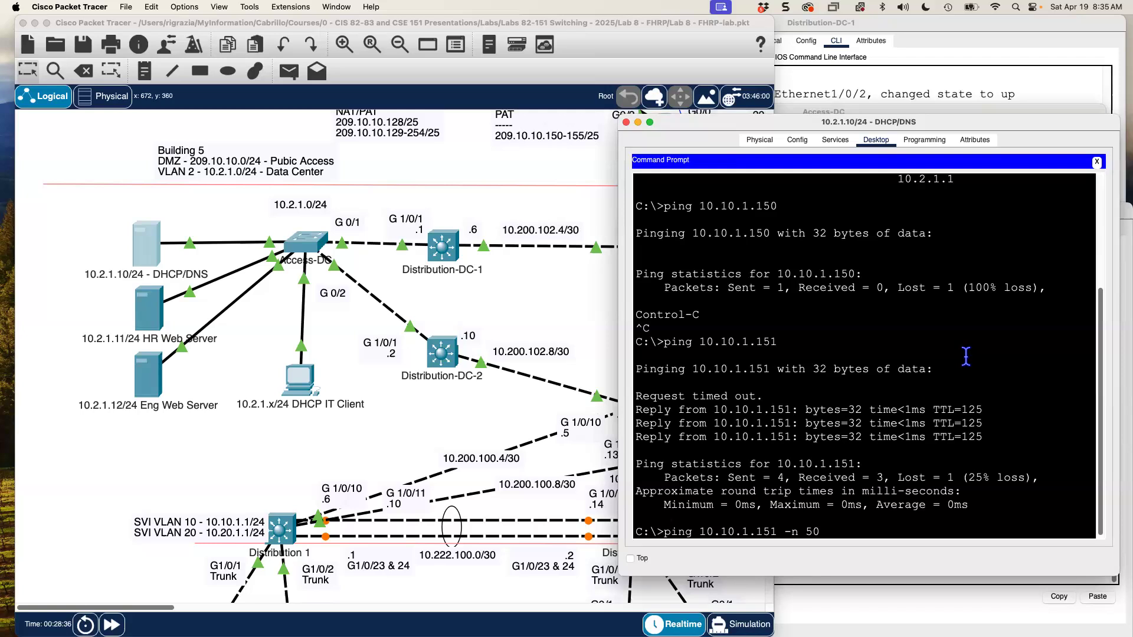
{"action": "key", "text": "Return"}
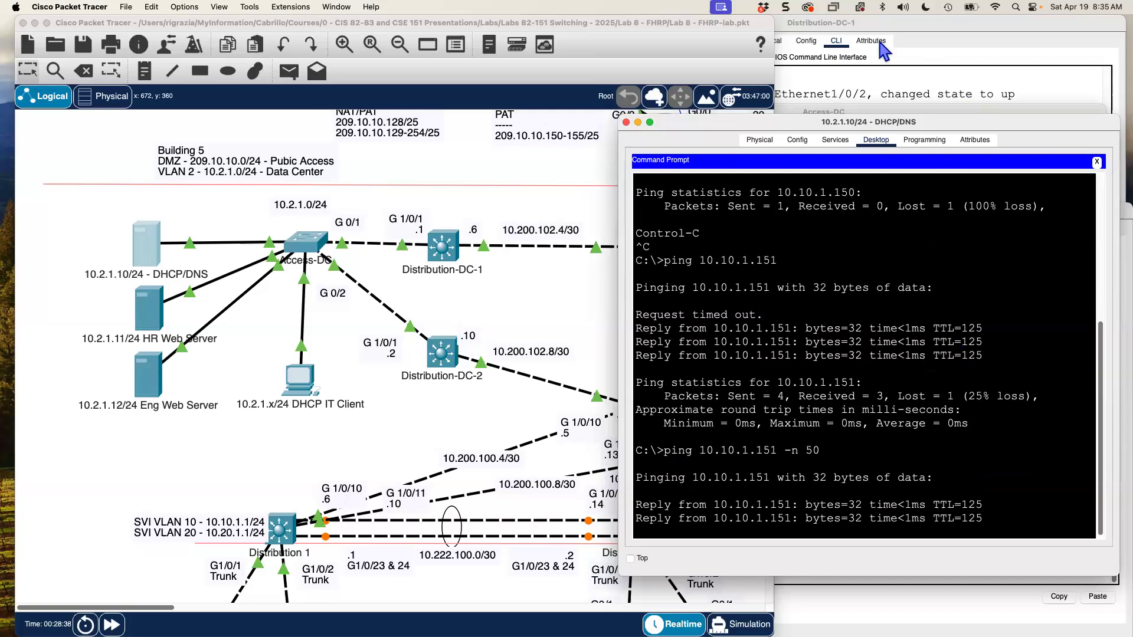
{"action": "left_click", "coordinate": [965, 33]}
- Shut down Distribution-DC-1's GigabitEthernet1/0/1 uplink from global configuration
{"action": "type", "text": "conf t"}
{"action": "key", "text": "Return"}
{"action": "type", "text": "in"}
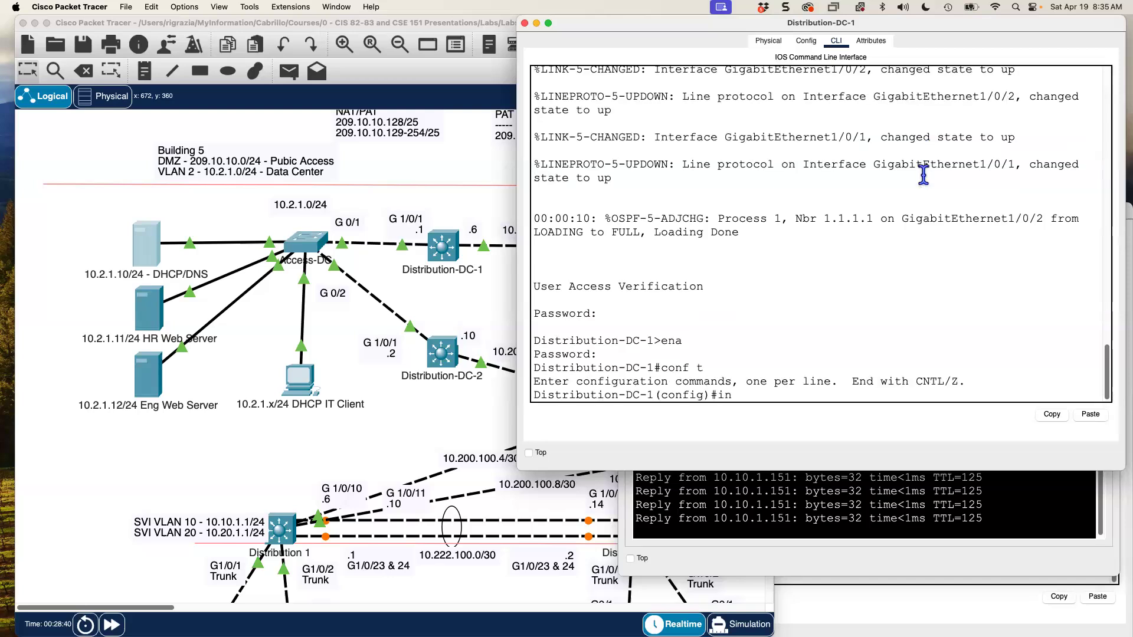
{"action": "type", "text": "ter g 1/0/1"}
{"action": "key", "text": "Return"}
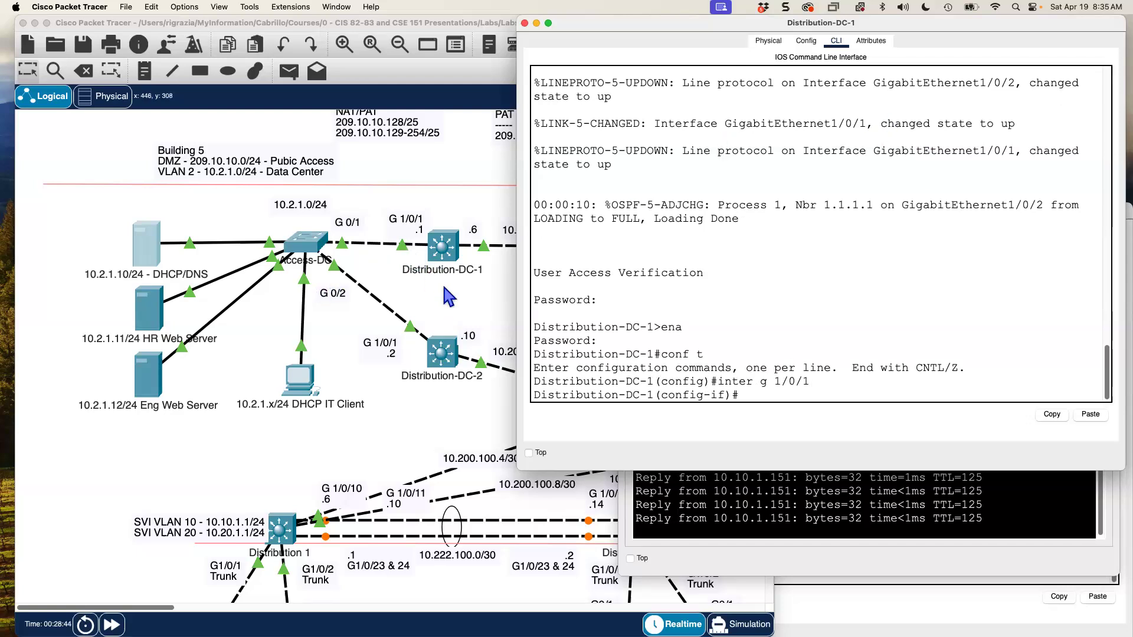
{"action": "type", "text": "shutdown"}
{"action": "key", "text": "Return"}
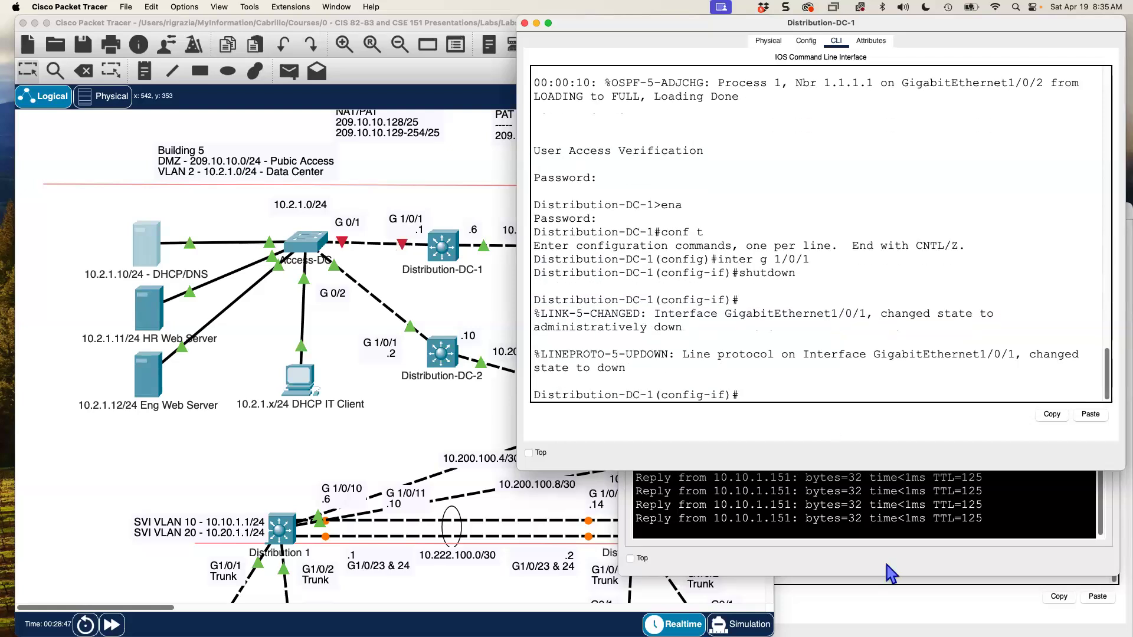
- Stop the server's ping after a few timeouts: 13 sent, 10 received, 3 lost
{"action": "left_click", "coordinate": [857, 523]}
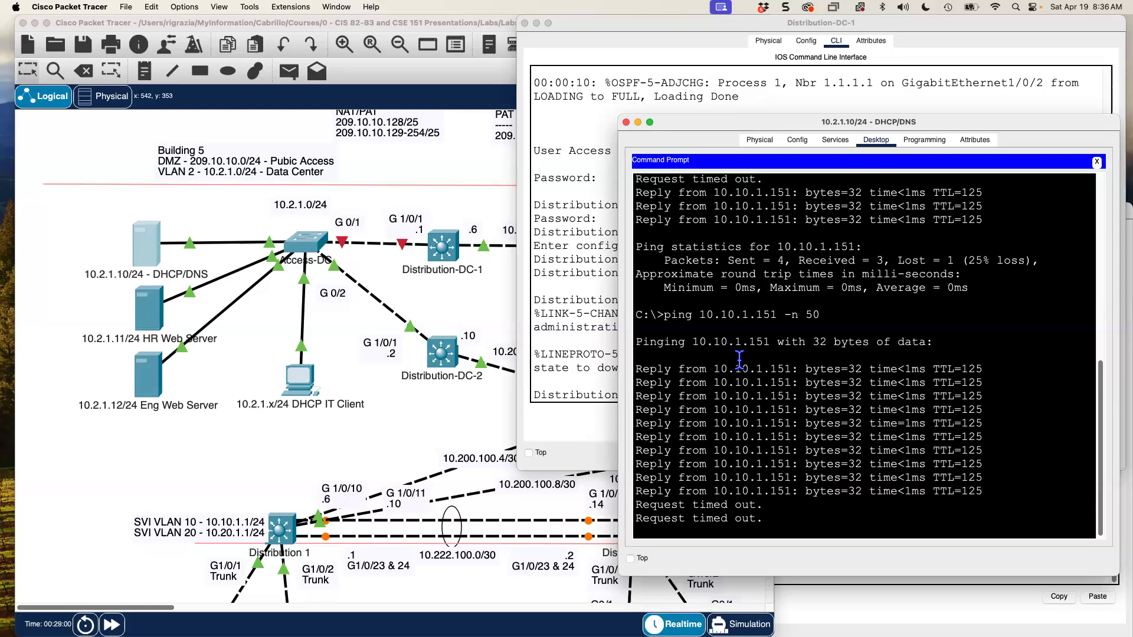
{"action": "key", "text": "ctrl+c"}
{"action": "left_click", "coordinate": [561, 134]}
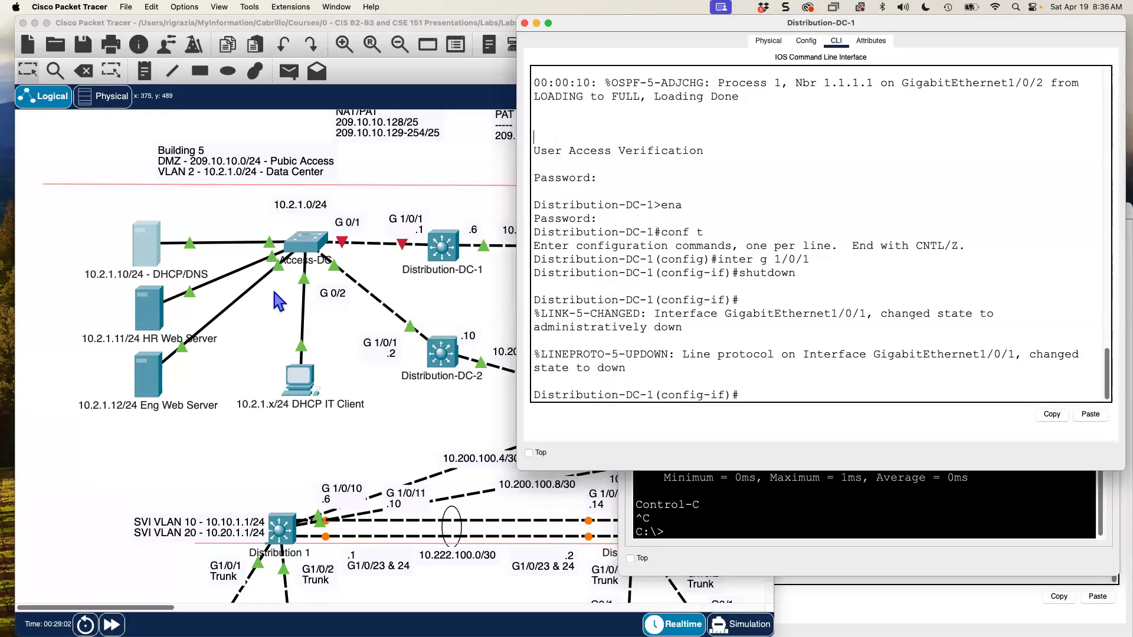
{"action": "left_click", "coordinate": [153, 245]}
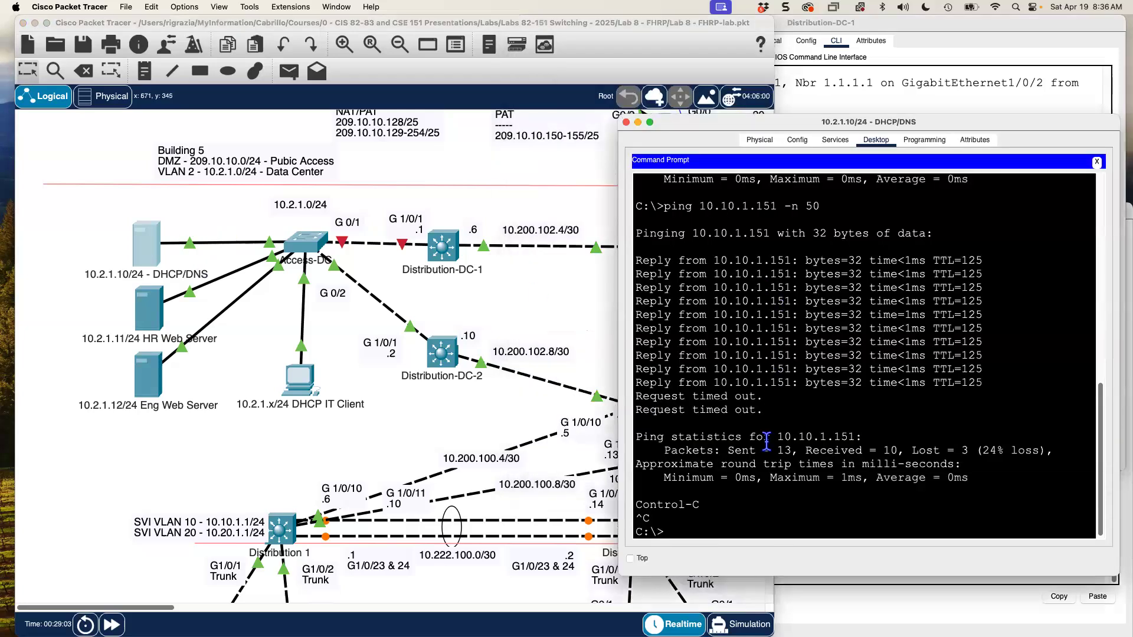
- Rerun ipconfig on the DHCP/DNS server and highlight its default gateway 10.2.1.1
{"action": "type", "text": "ipconfig"}
{"action": "key", "text": "Return"}
{"action": "left_click_drag", "start_coordinate": [956, 506], "coordinate": [896, 506]}
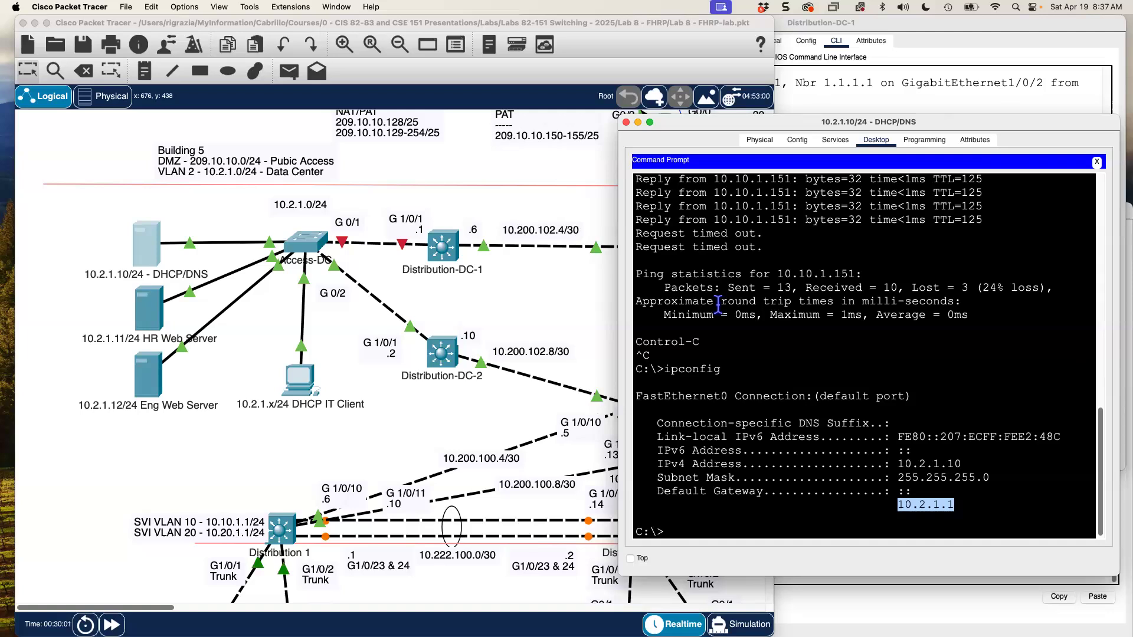
{"action": "left_click", "coordinate": [822, 87]}
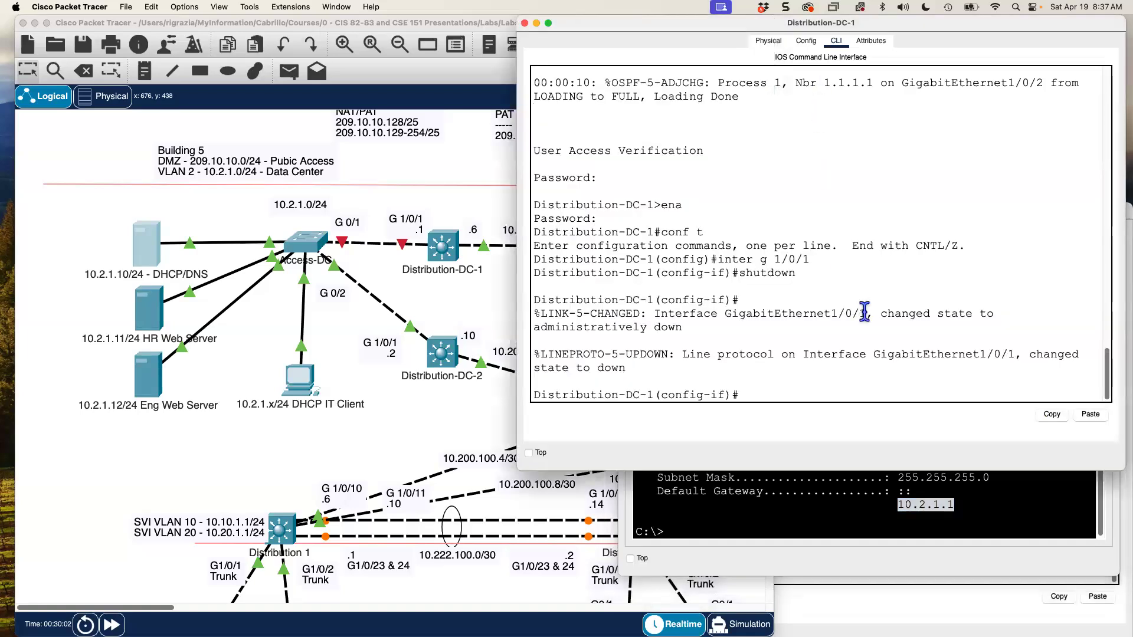
- Re-enable Distribution-DC-1's GigabitEthernet1/0/1 uplink with 'no shutdown'
{"action": "type", "text": "no shtu"}
{"action": "key", "text": "BackSpace"}
{"action": "key", "text": "BackSpace"}
{"action": "type", "text": "utdown"}
{"action": "key", "text": "Return"}
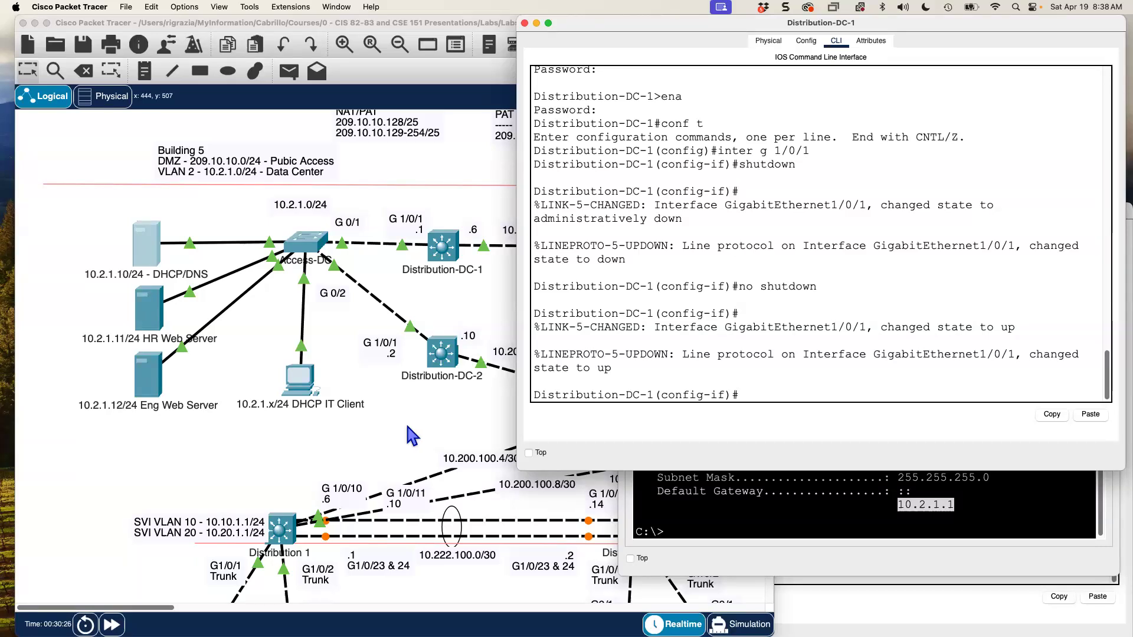
{"action": "left_click", "coordinate": [408, 427]}
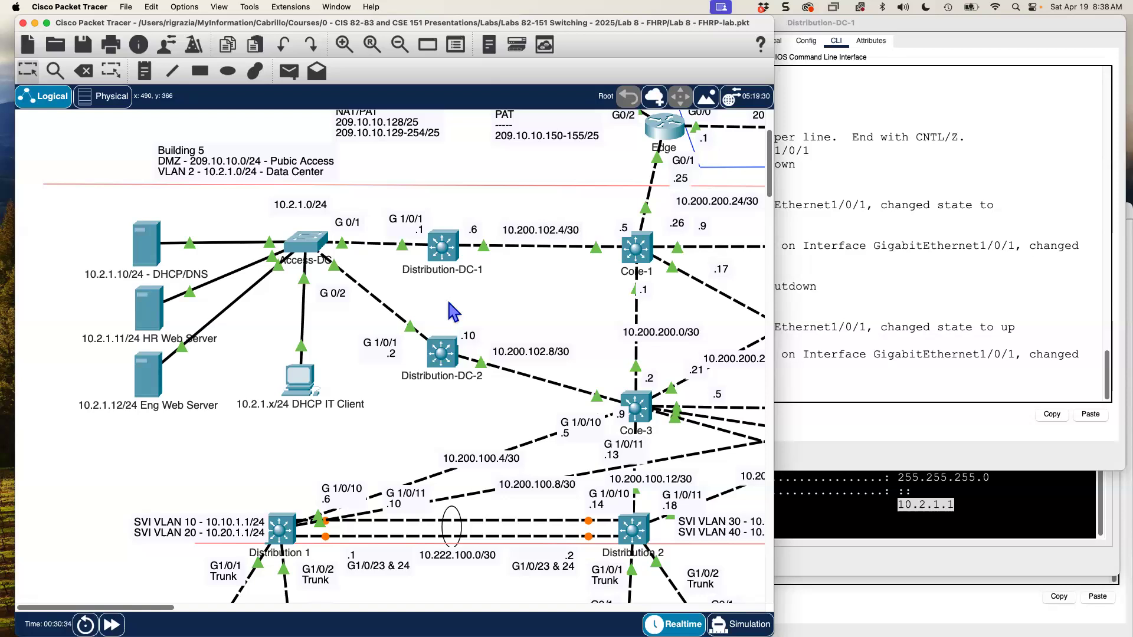
- Change the 'G 1/0/1 .1' note beside Distribution-DC-1 to read .3
{"action": "double_click", "coordinate": [419, 225]}
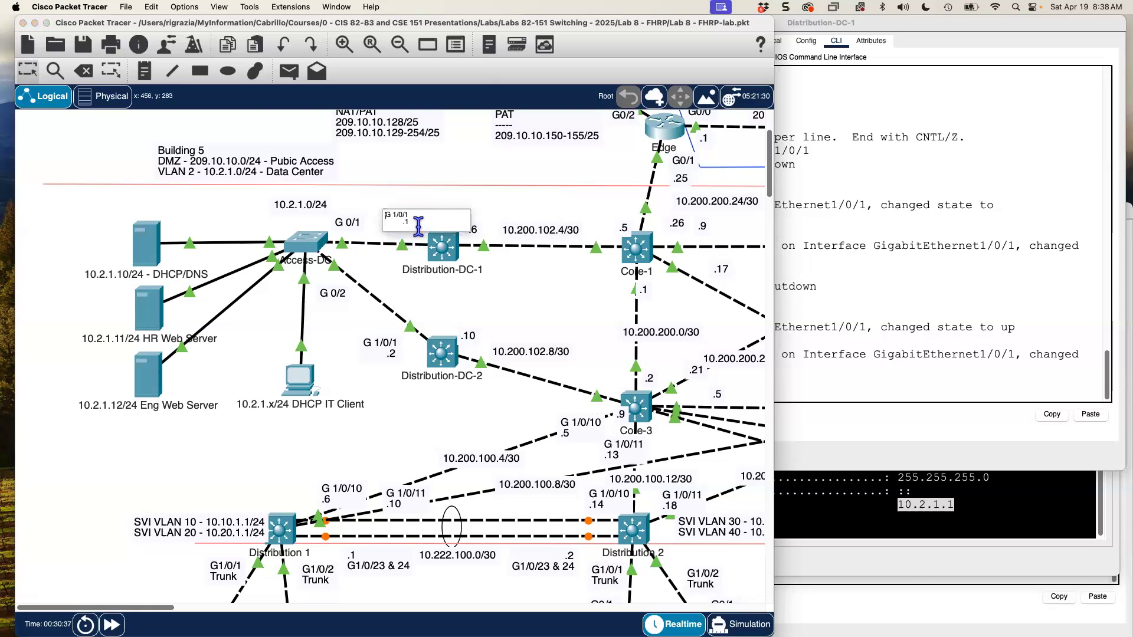
{"action": "type", "text": "3"}
{"action": "left_click", "coordinate": [406, 436]}
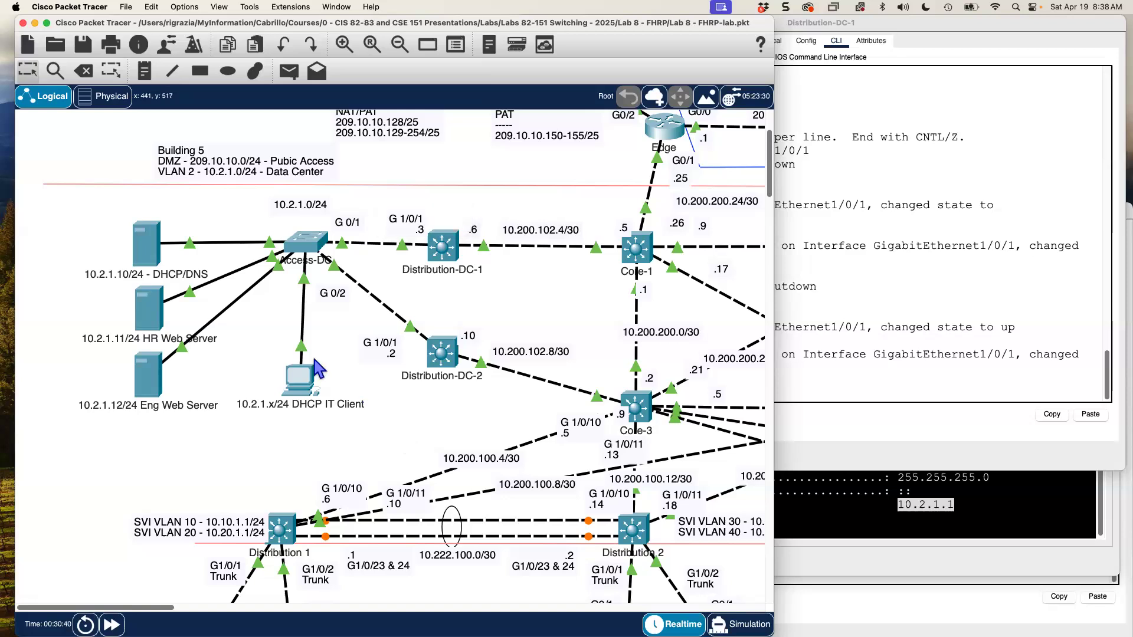
- Re-mark the default gateway 10.2.1.1 in the DHCP/DNS server's ipconfig output
{"action": "left_click", "coordinate": [874, 495]}
{"action": "left_click", "coordinate": [898, 504]}
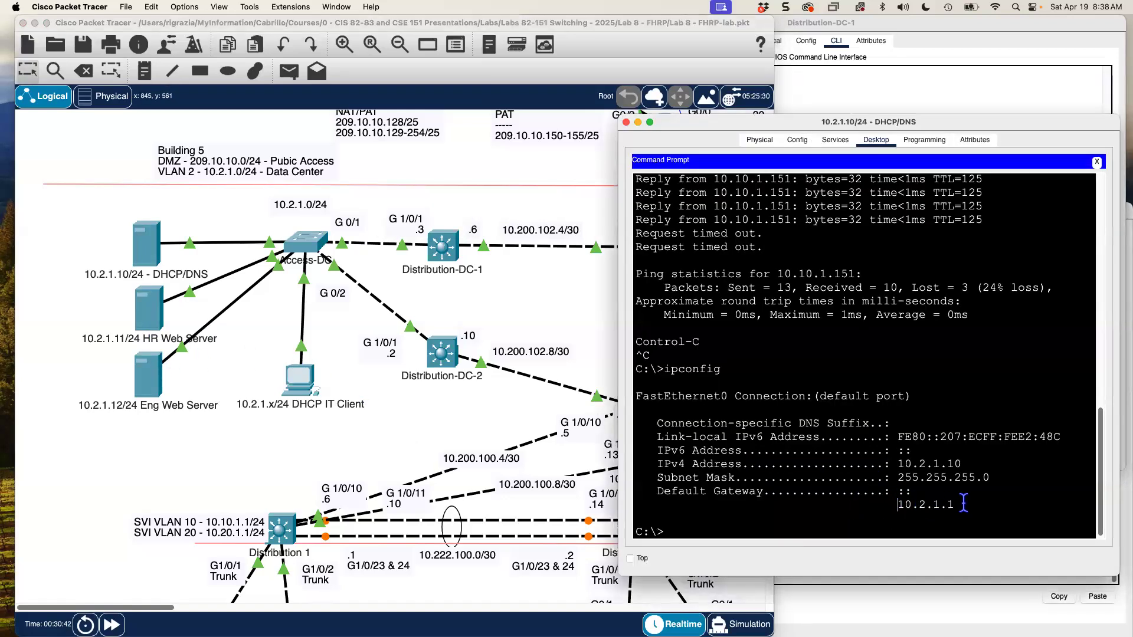
{"action": "left_click_drag", "start_coordinate": [963, 503], "coordinate": [967, 504]}
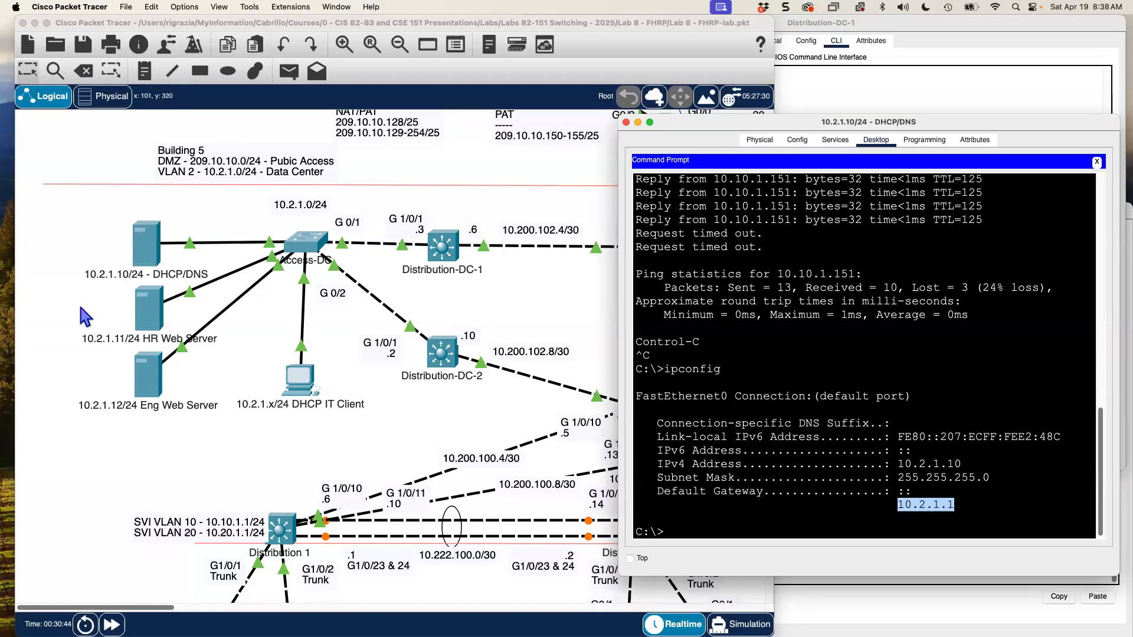
{"action": "left_click", "coordinate": [389, 433]}
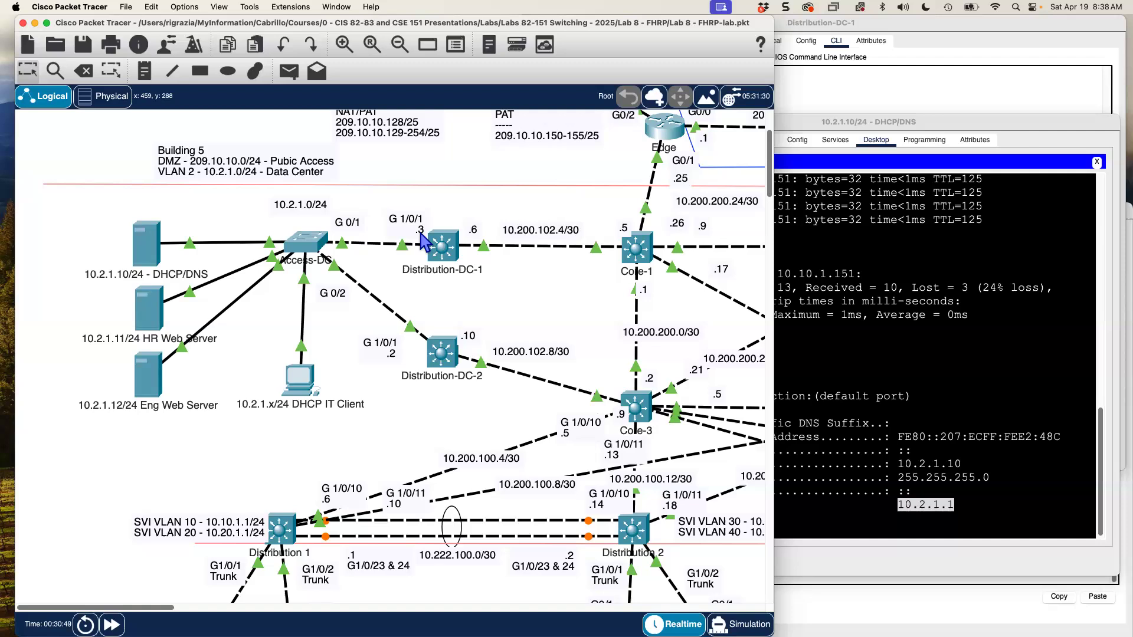
{"action": "left_click", "coordinate": [866, 90]}
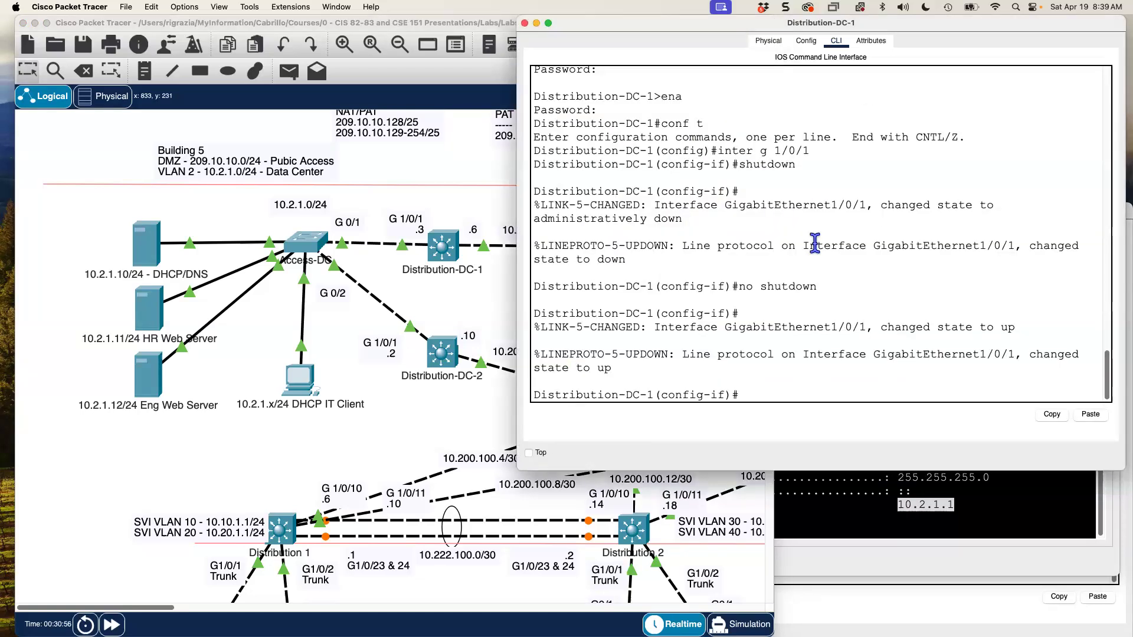
- Replace Distribution-DC-1's G1/0/1 address with 10.2.1.3 255.255.255.0
{"action": "type", "text": "exit"}
{"action": "key", "text": "Return"}
{"action": "type", "text": "inter g 1/0/1"}
{"action": "key", "text": "Return"}
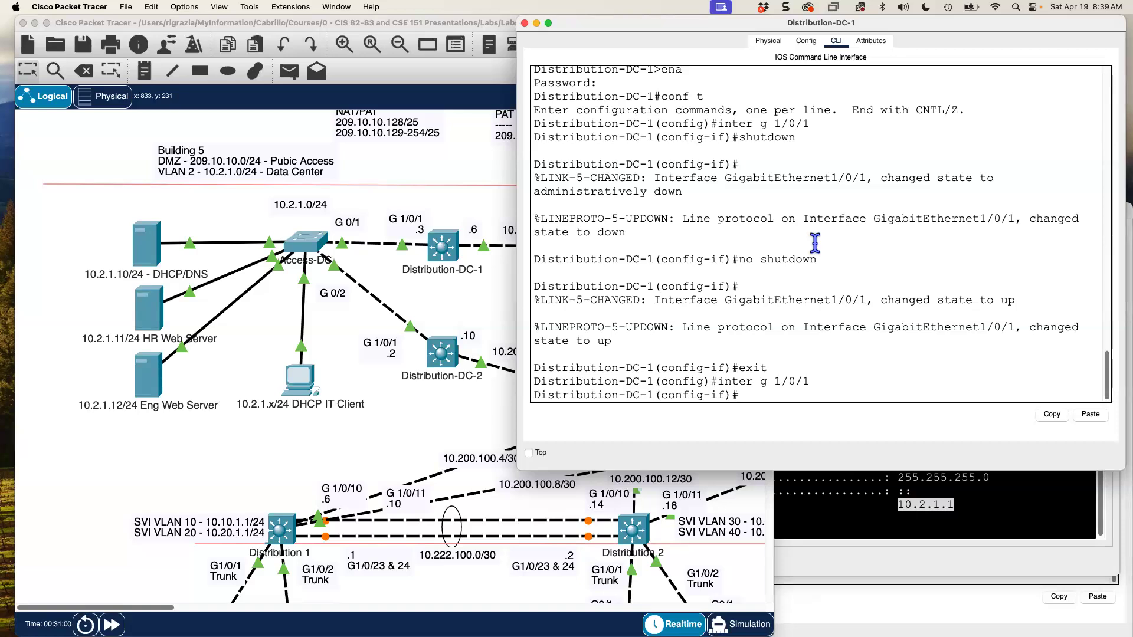
{"action": "type", "text": "no ip address"}
{"action": "key", "text": "Return"}
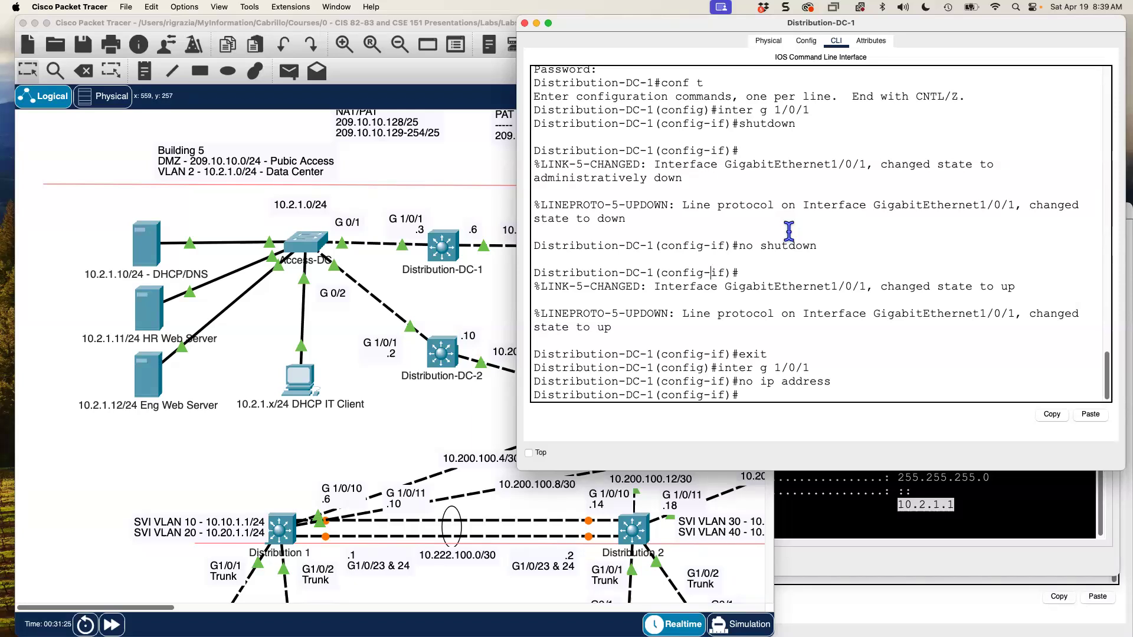
{"action": "type", "text": "address 10.2.1.3 255.255.255.0"}
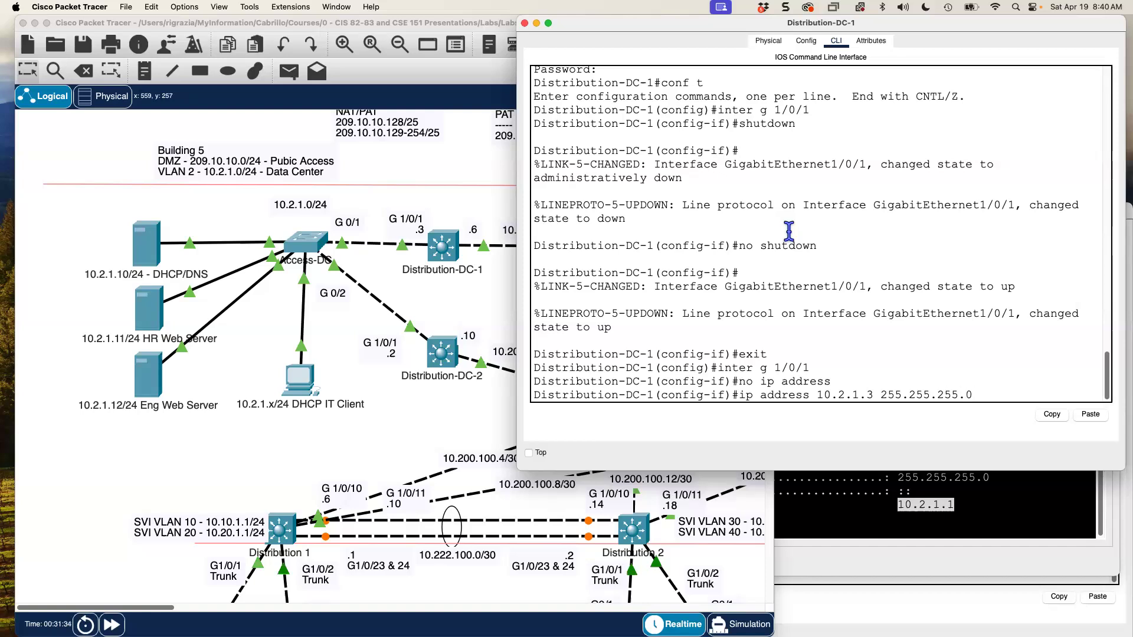
{"action": "key", "text": "Return"}
- Confirm G1/0/1 shows 10.2.1.3 up/up in show ip interface brief
{"action": "type", "text": "end"}
{"action": "key", "text": "Return"}
{"action": "type", "text": "show i"}
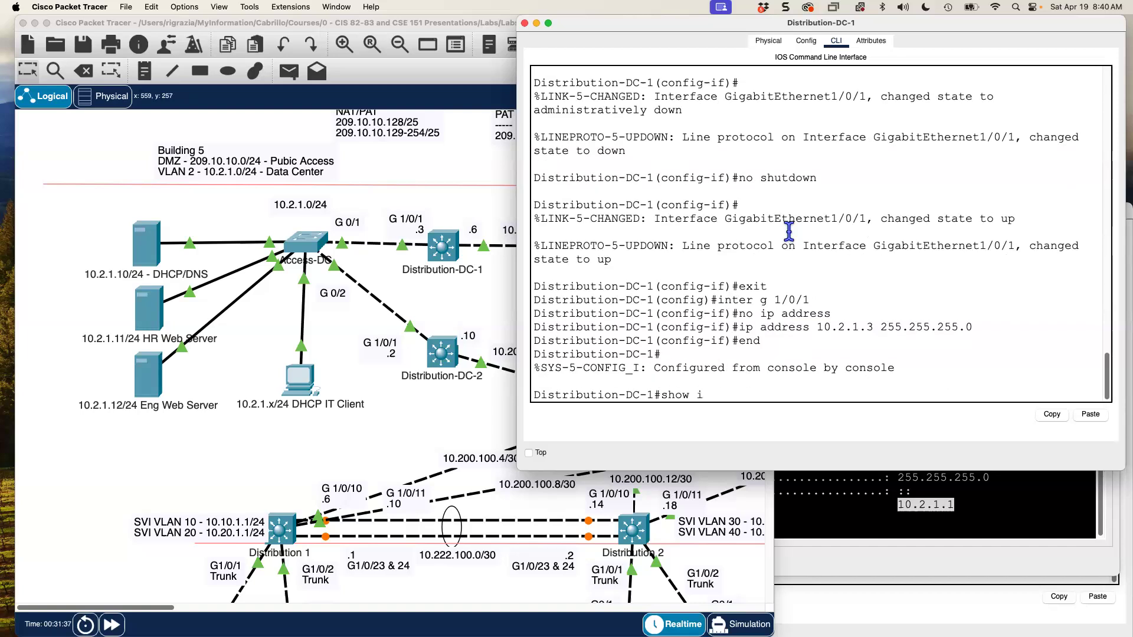
{"action": "type", "text": "p inter brief"}
{"action": "key", "text": "Return"}
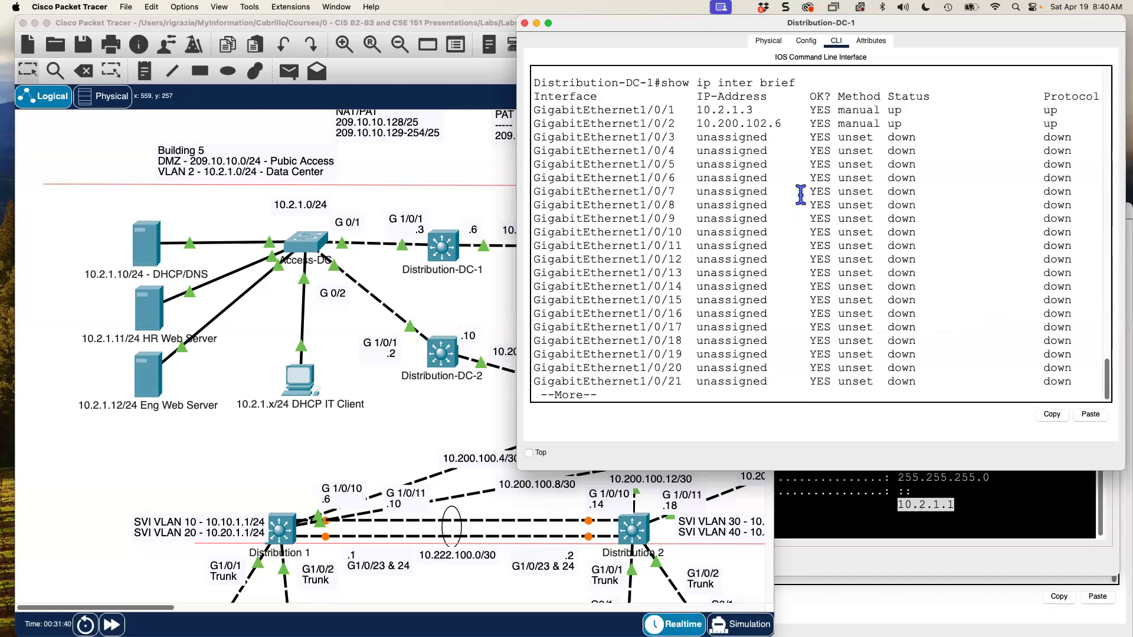
{"action": "key", "text": "q"}
{"action": "left_click_drag", "start_coordinate": [695, 96], "coordinate": [805, 100]}
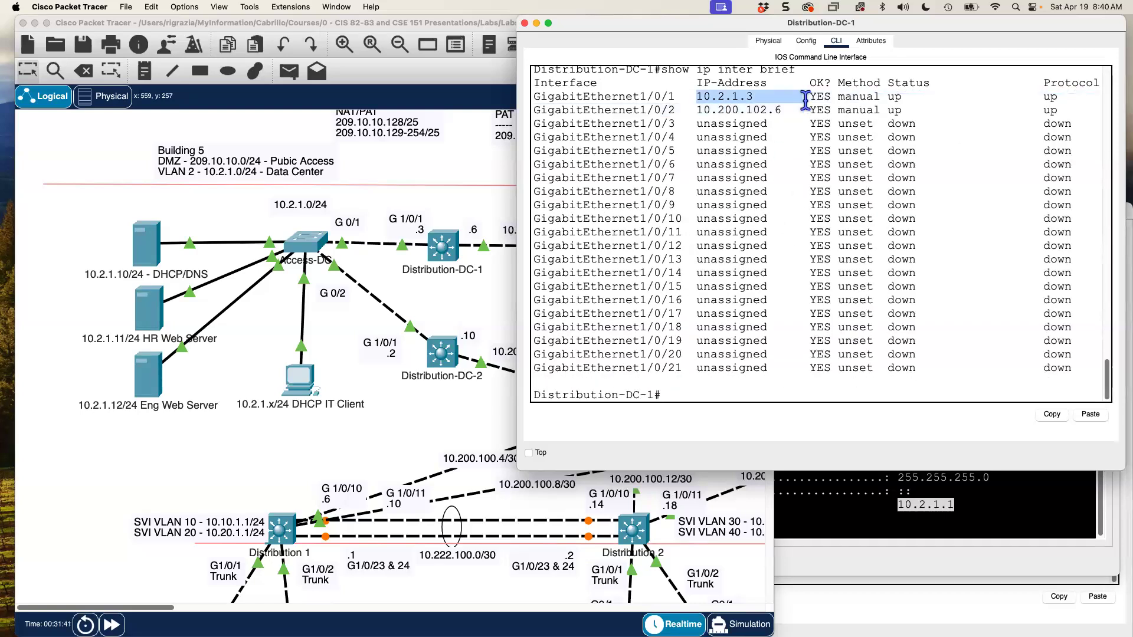
{"action": "left_click", "coordinate": [777, 163]}
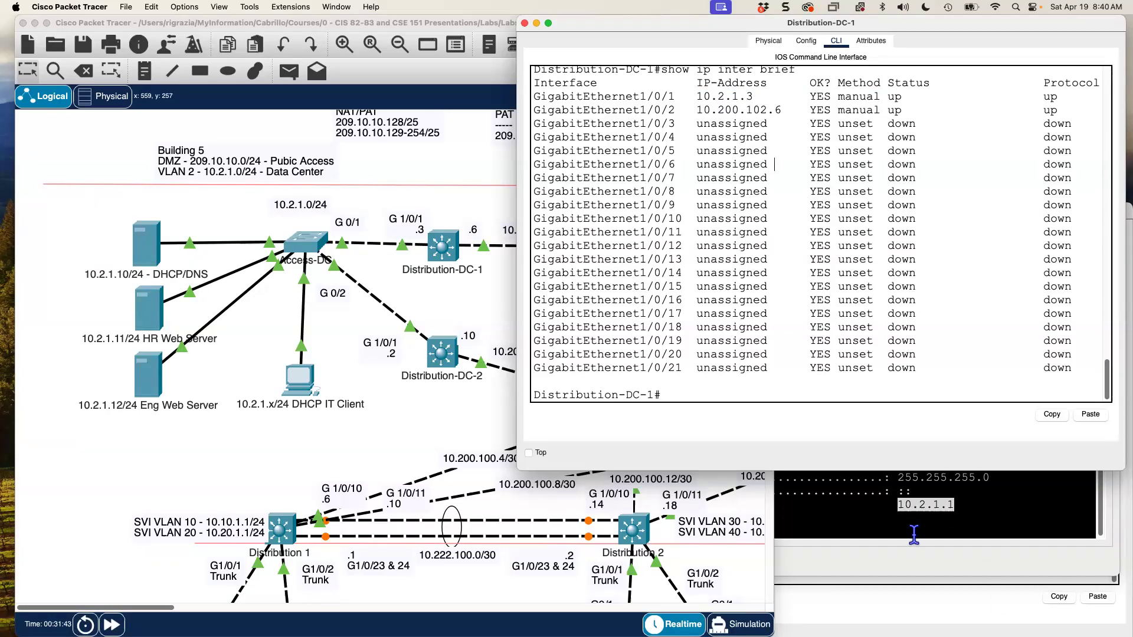
{"action": "left_click", "coordinate": [855, 525]}
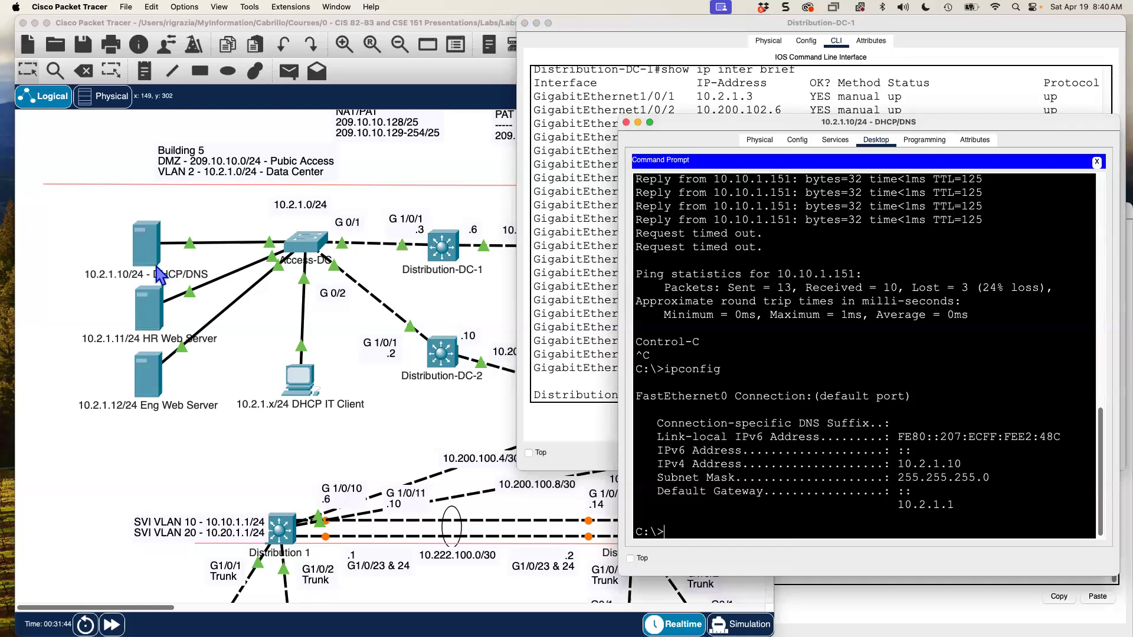
- Rerun the ping to 10.10.1.151 without the '-n 50' count, getting 0% loss
{"action": "key", "text": "Up"}
{"action": "key", "text": "Up"}
{"action": "key", "text": "BackSpace"}
{"action": "key", "text": "BackSpace"}
{"action": "key", "text": "BackSpace"}
{"action": "key", "text": "BackSpace"}
{"action": "key", "text": "BackSpace"}
{"action": "key", "text": "BackSpace"}
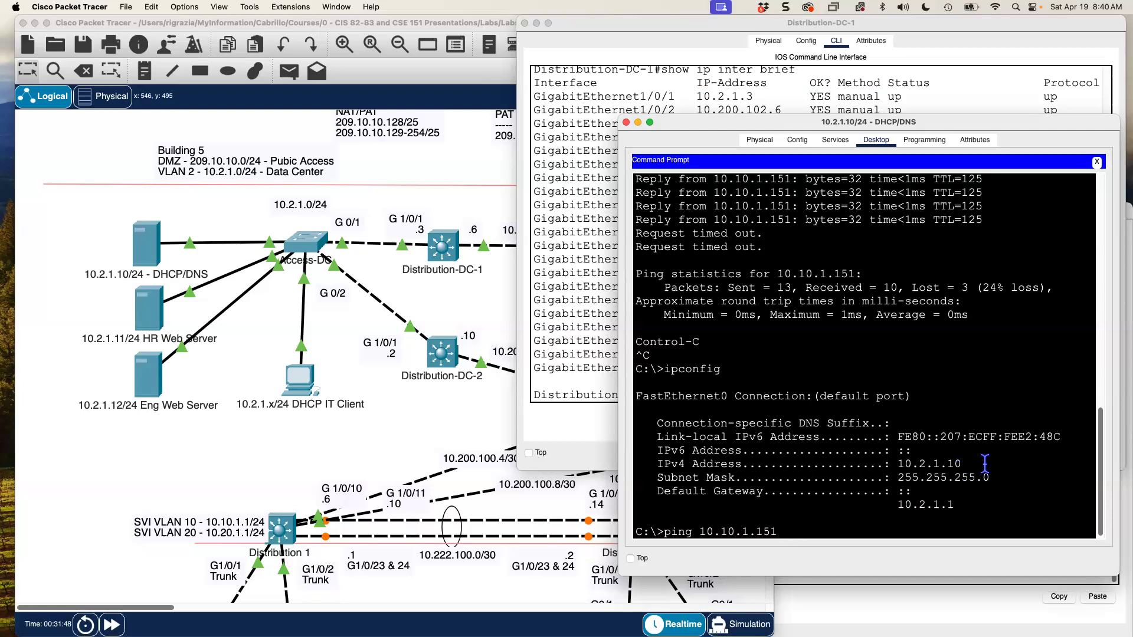
{"action": "double_click", "coordinate": [920, 502]}
{"action": "left_click", "coordinate": [869, 433]}
{"action": "key", "text": "Return"}
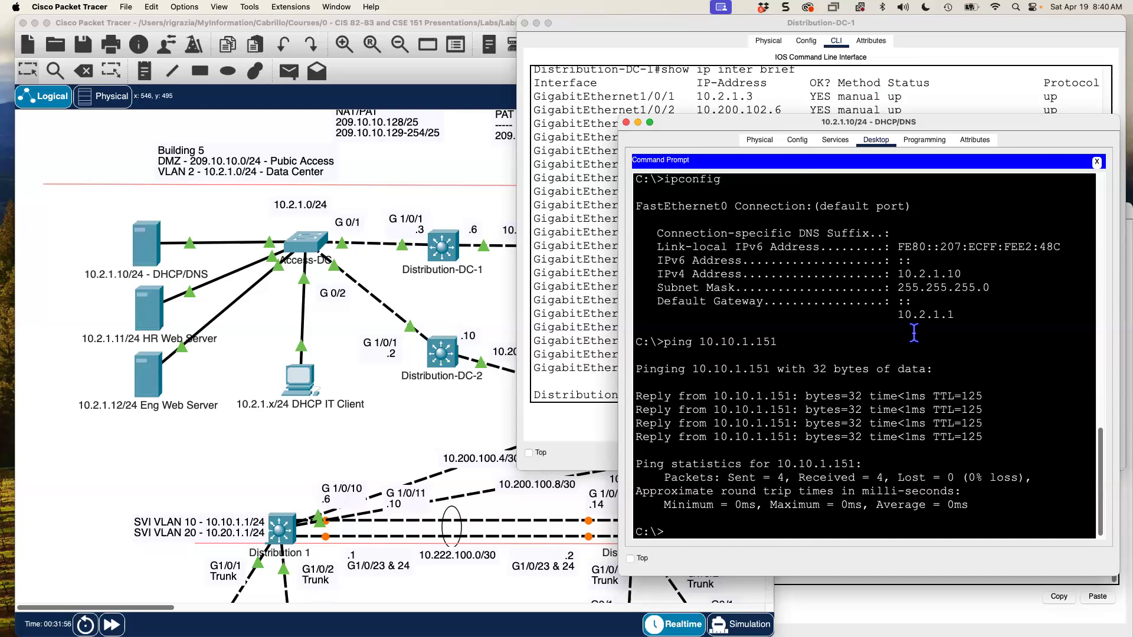
{"action": "left_click_drag", "start_coordinate": [954, 315], "coordinate": [898, 311]}
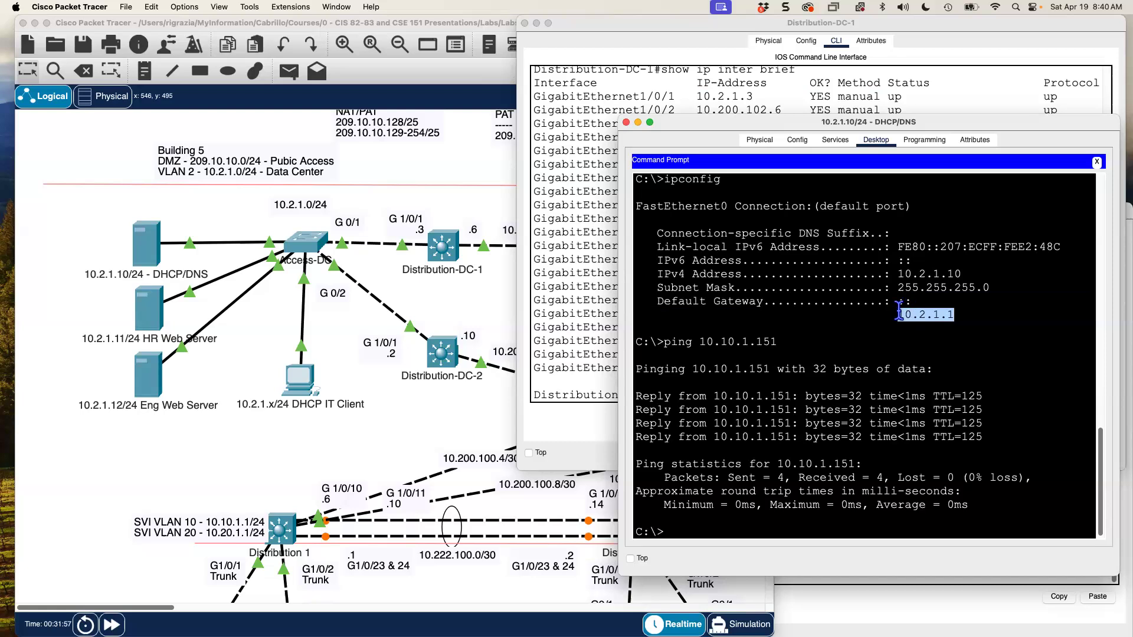
{"action": "left_click", "coordinate": [855, 464]}
- List the ARP table with arp -a and mark gateway 10.2.1.1 at 0001.6392.8d01
{"action": "type", "text": "arp -a"}
{"action": "key", "text": "Return"}
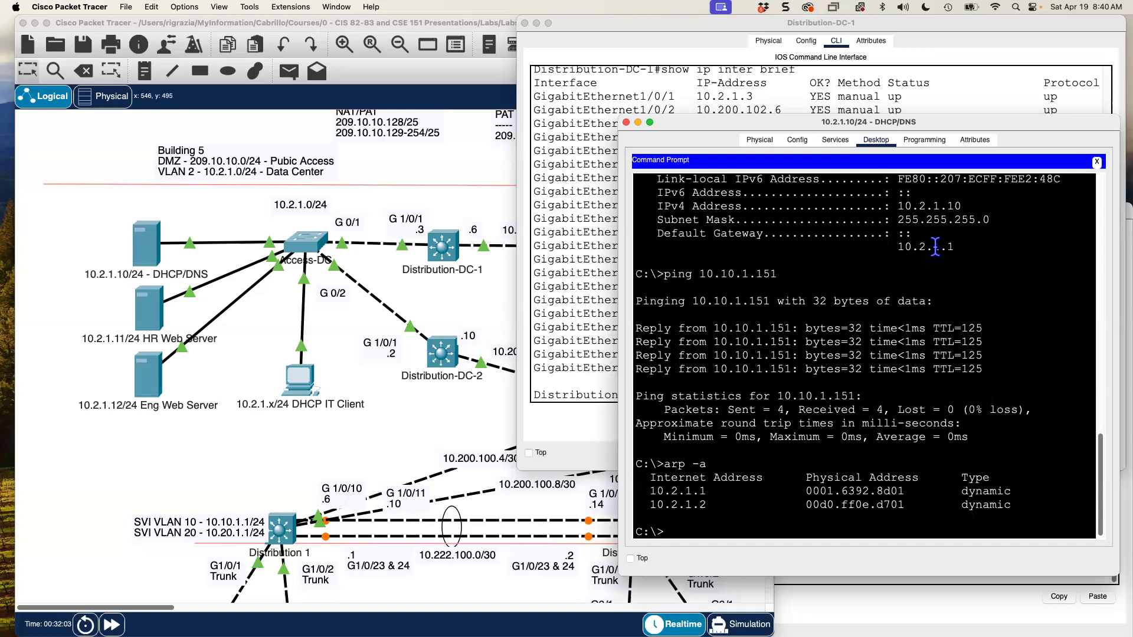
{"action": "left_click_drag", "start_coordinate": [953, 247], "coordinate": [890, 245]}
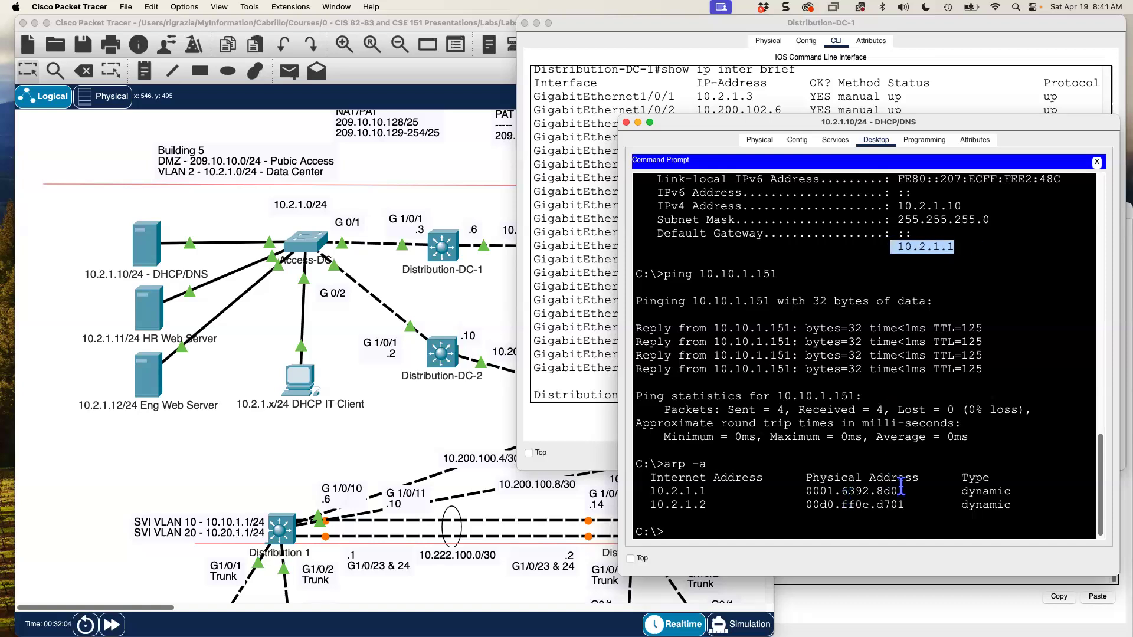
{"action": "left_click_drag", "start_coordinate": [906, 491], "coordinate": [806, 491]}
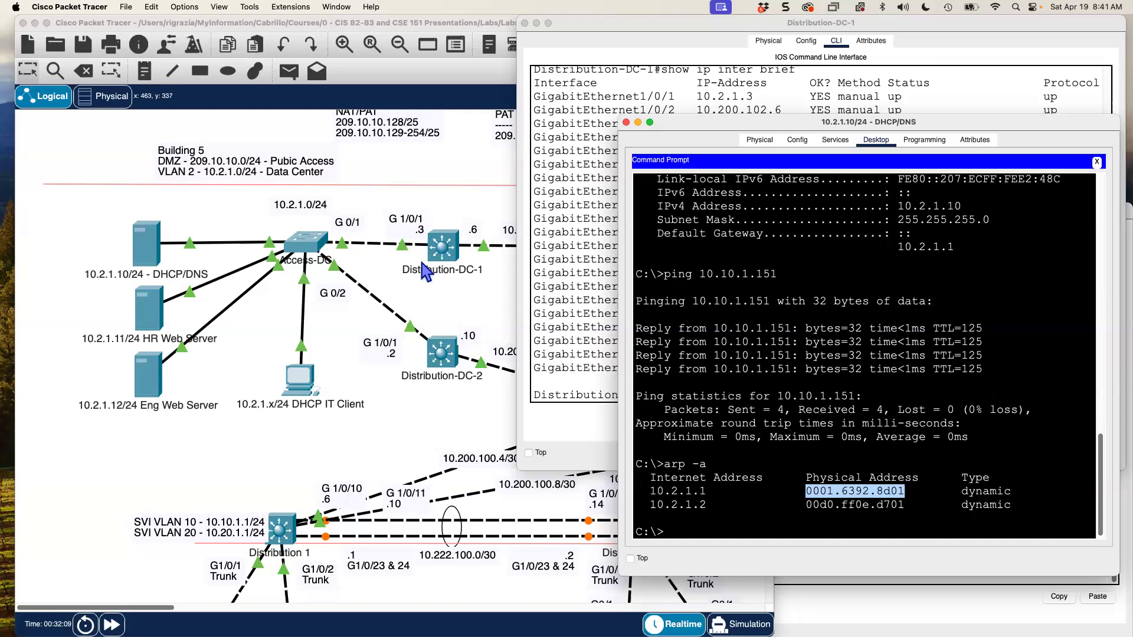
{"action": "left_click", "coordinate": [849, 513]}
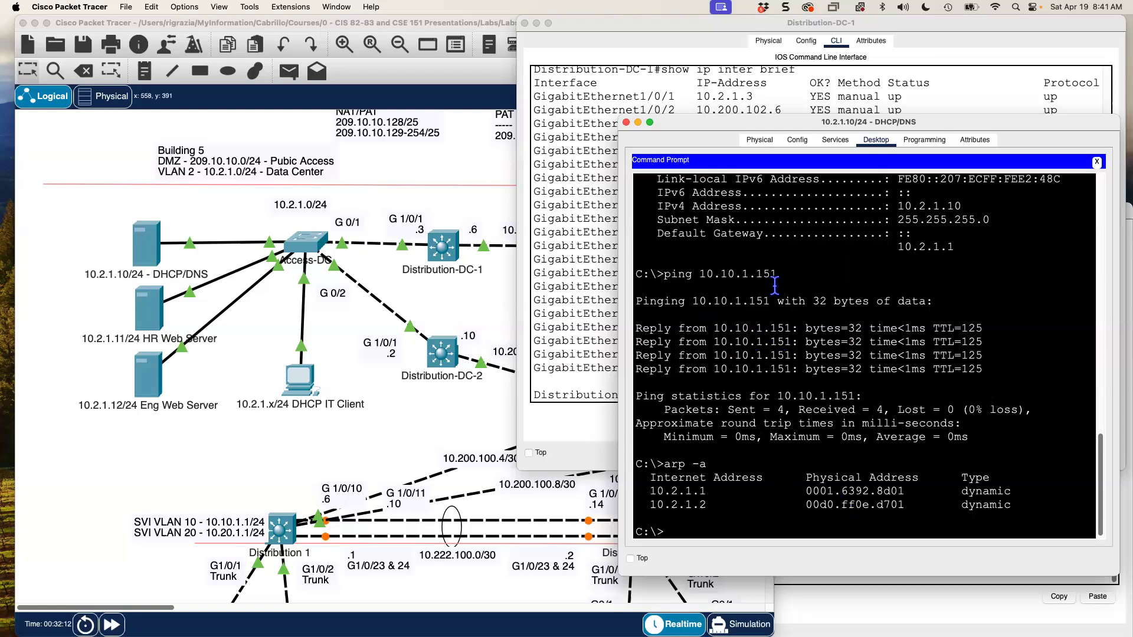
{"action": "left_click_drag", "start_coordinate": [903, 491], "coordinate": [642, 492]}
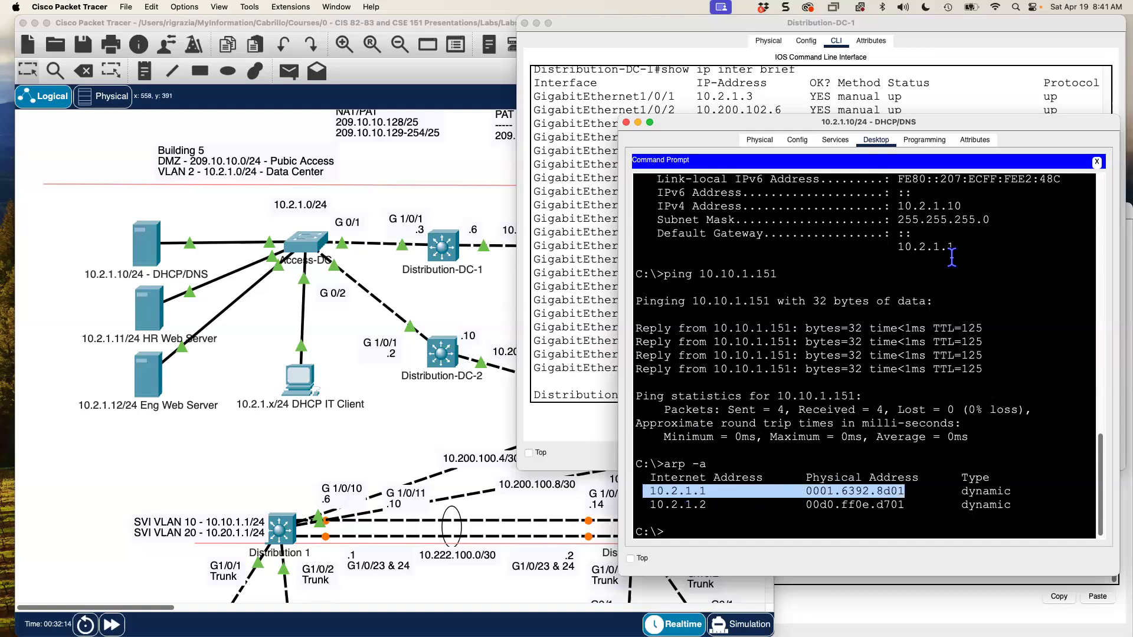
{"action": "left_click_drag", "start_coordinate": [955, 248], "coordinate": [902, 246]}
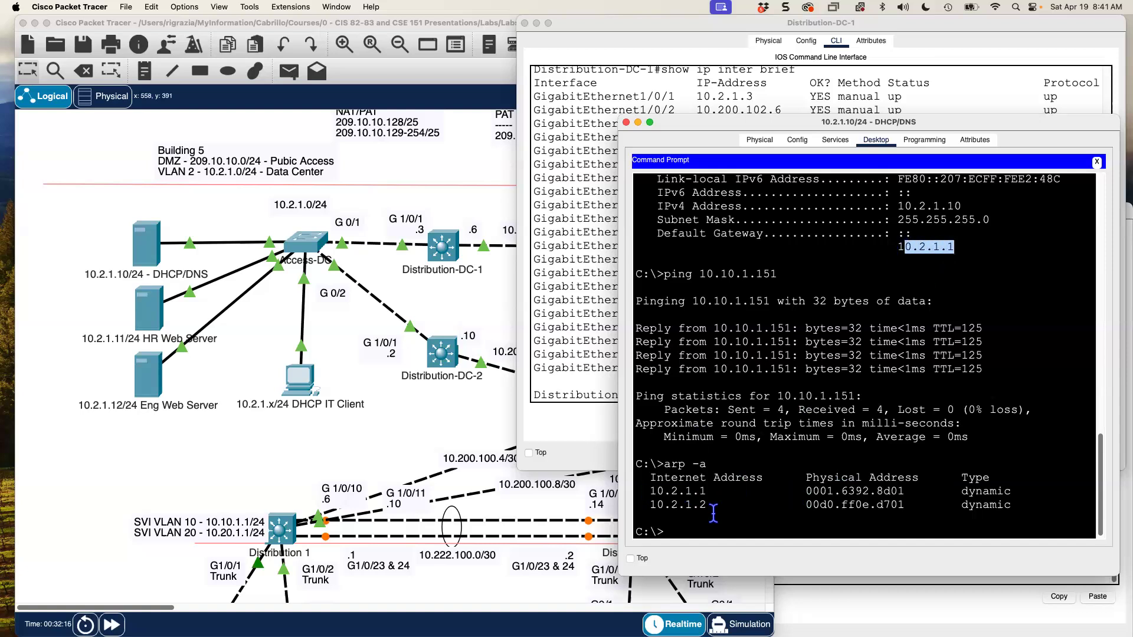
{"action": "left_click", "coordinate": [694, 532]}
- Clear the server's ARP cache with arp -d and confirm the table is empty
{"action": "type", "text": "arp "}
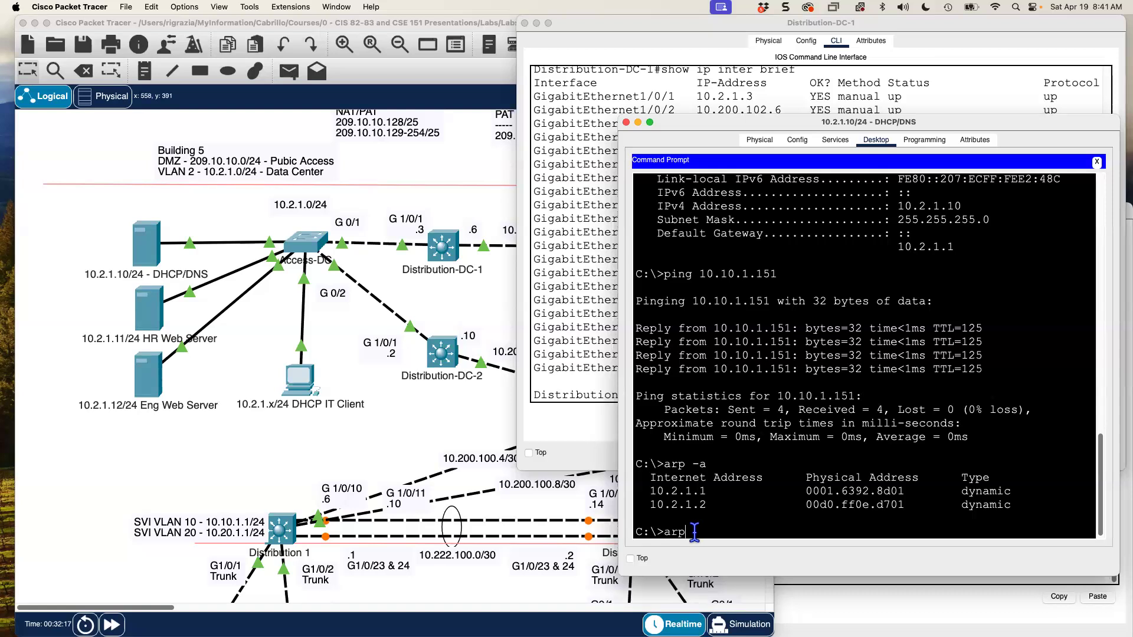
{"action": "type", "text": "-d"}
{"action": "key", "text": "Return"}
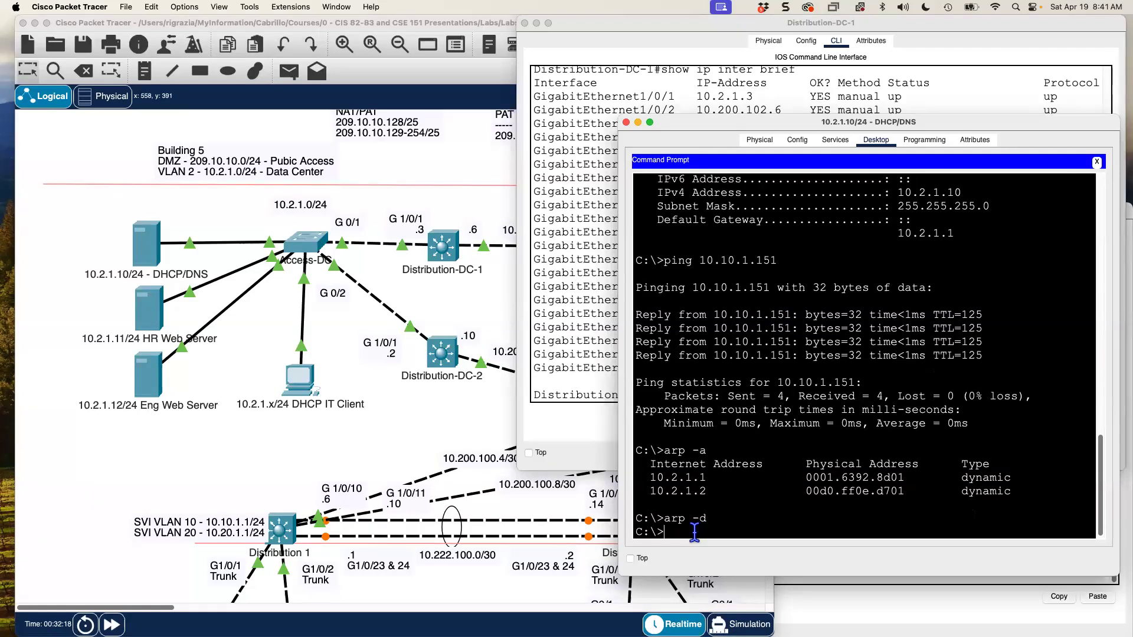
{"action": "type", "text": "arp -a"}
{"action": "key", "text": "Return"}
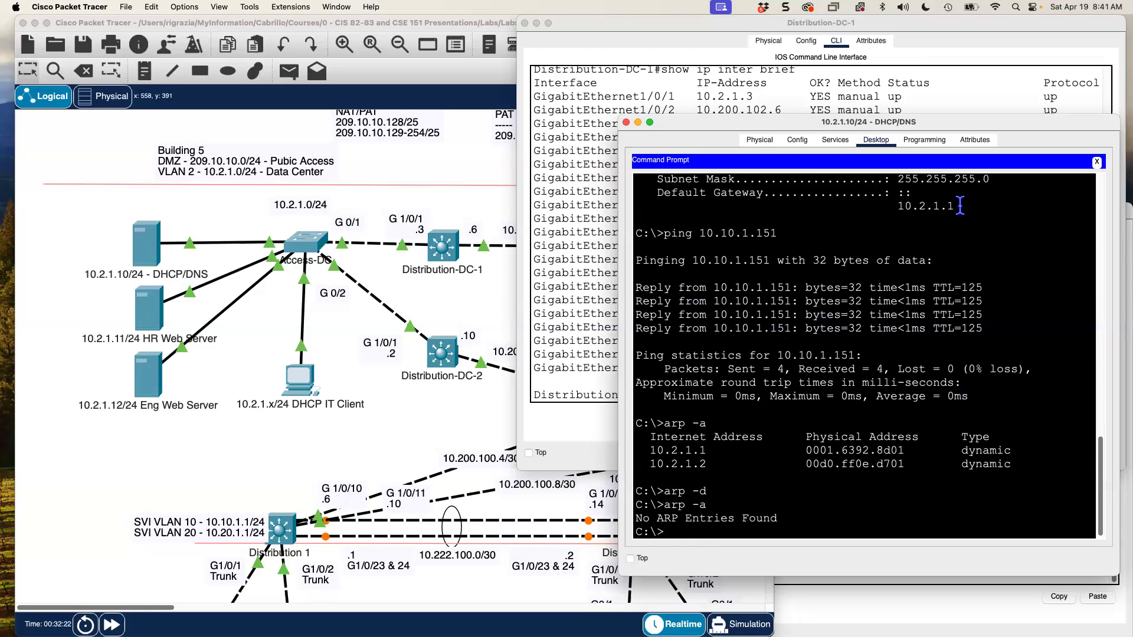
{"action": "left_click_drag", "start_coordinate": [954, 206], "coordinate": [884, 207]}
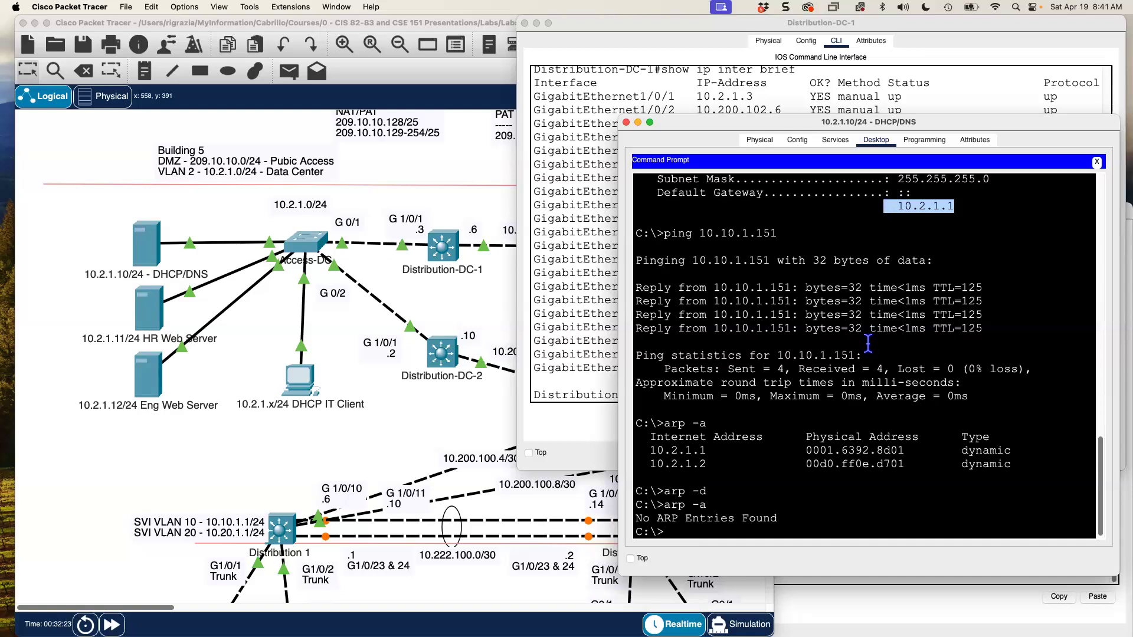
{"action": "left_click", "coordinate": [785, 439]}
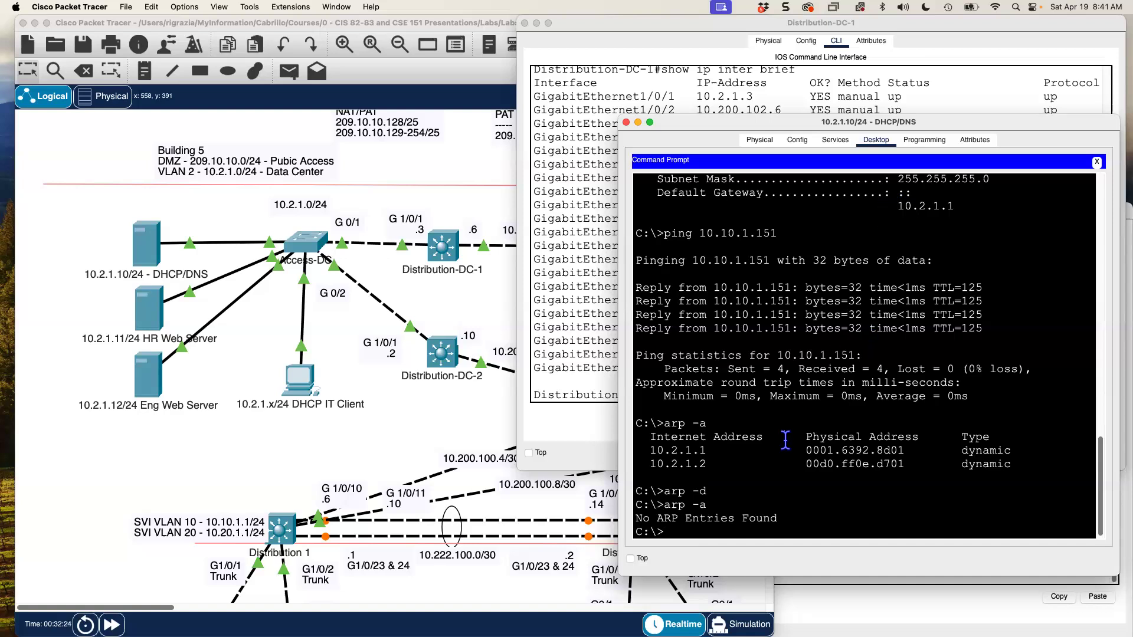
- Rerun ping 10.10.1.151 and stop it with Ctrl+C once requests time out
{"action": "type", "text": "ping"}
{"action": "key", "text": "BackSpace"}
{"action": "key", "text": "BackSpace"}
{"action": "key", "text": "BackSpace"}
{"action": "key", "text": "BackSpace"}
{"action": "key", "text": "Up"}
{"action": "key", "text": "Up"}
{"action": "key", "text": "Up"}
{"action": "key", "text": "Up"}
{"action": "key", "text": "Return"}
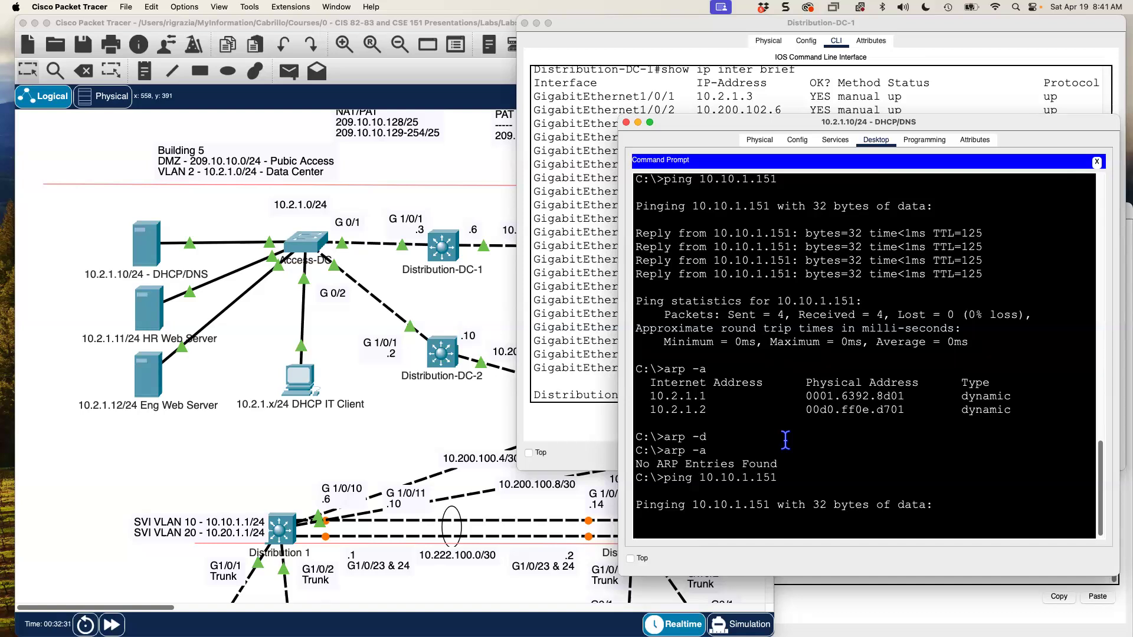
{"action": "scroll", "coordinate": [785, 439], "scroll_direction": "up", "scroll_amount": 4}
{"action": "left_click_drag", "start_coordinate": [966, 256], "coordinate": [891, 258]}
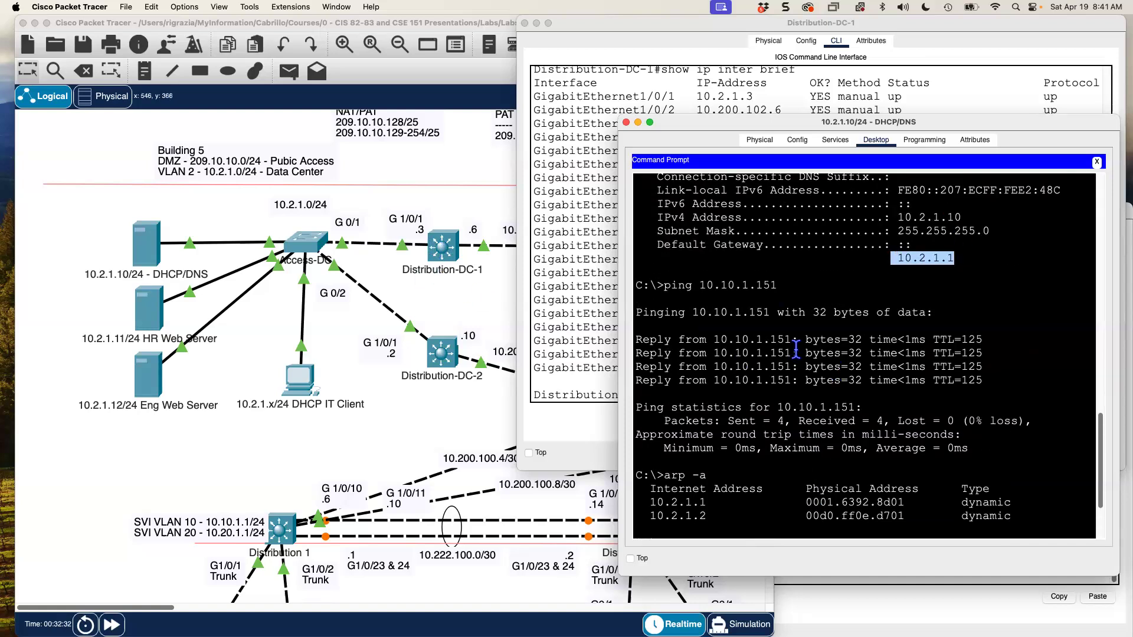
{"action": "scroll", "coordinate": [790, 360], "scroll_direction": "down", "scroll_amount": 5}
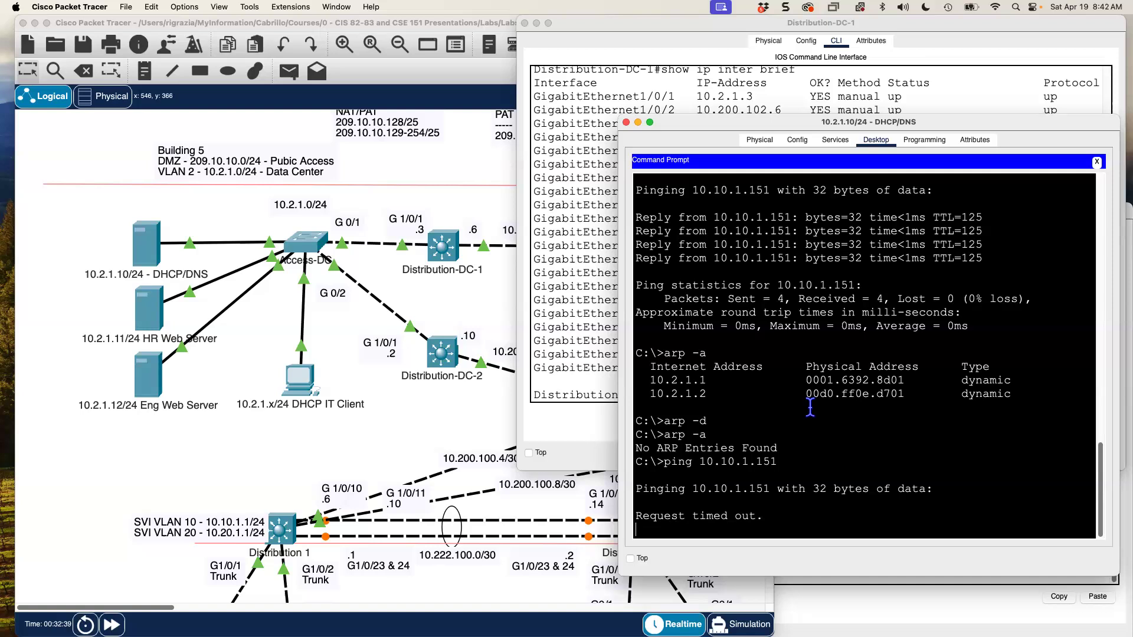
{"action": "key", "text": "ctrl+c"}
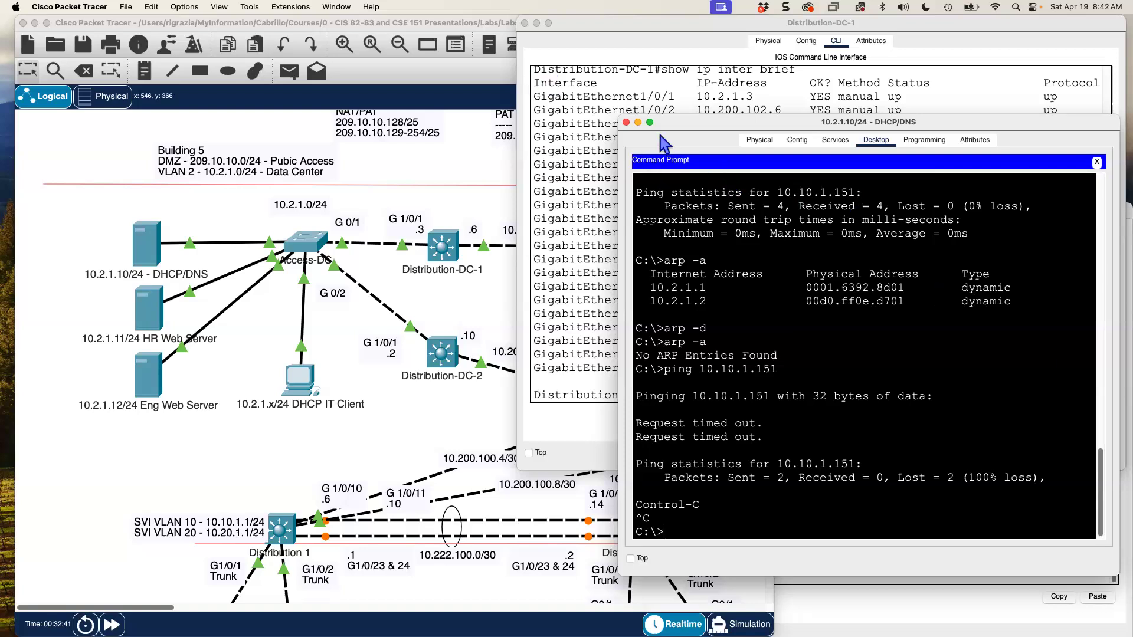
{"action": "left_click", "coordinate": [637, 122]}
- Hide the DHCP/DNS window and enter GigabitEthernet1/0/1 interface configuration on Distribution-DC-1
{"action": "left_click", "coordinate": [524, 175]}
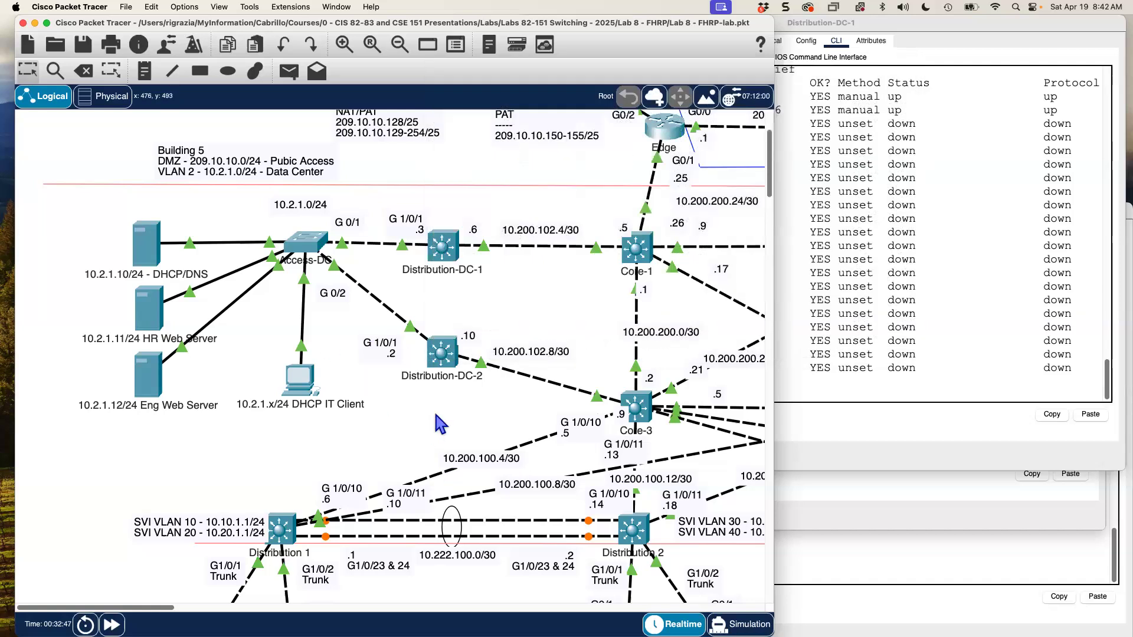
{"action": "left_click", "coordinate": [863, 267]}
{"action": "type", "text": "conf t"}
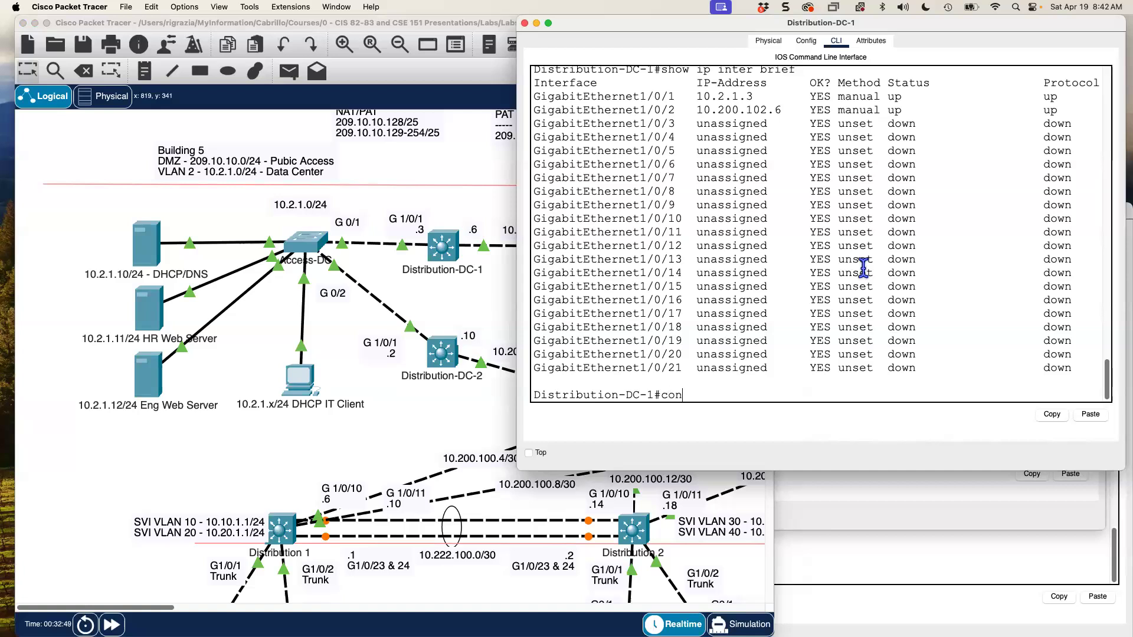
{"action": "key", "text": "Return"}
{"action": "type", "text": "inter g 1/0/1"}
{"action": "key", "text": "Return"}
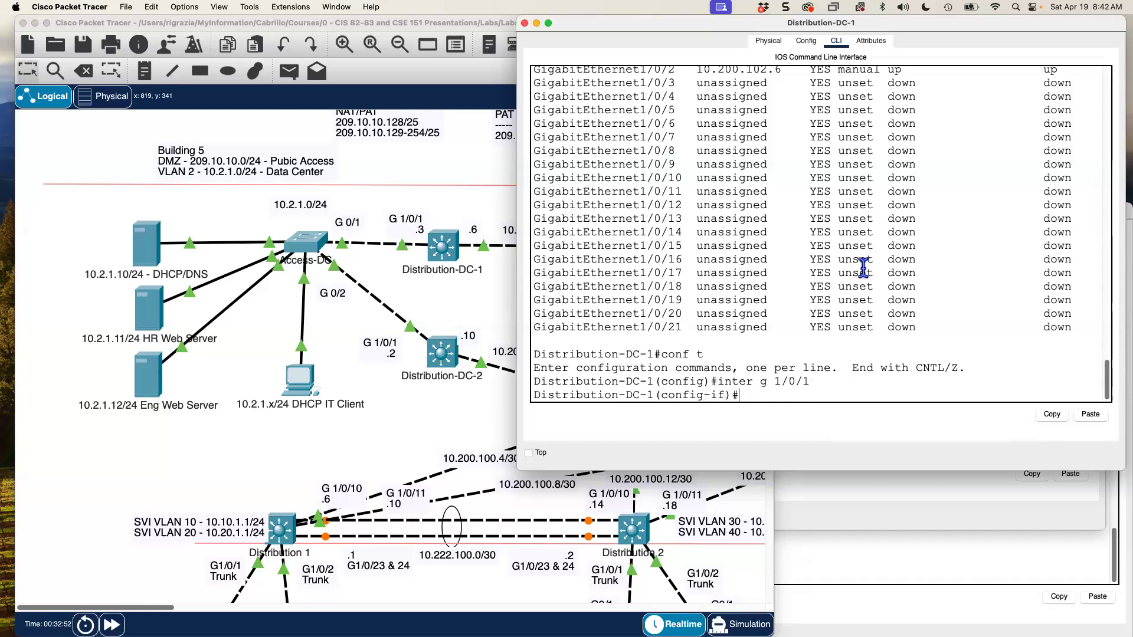
{"action": "type", "text": "standby 1"}
- Set HSRP group 1 virtual IP 10.2.1.1 and priority 200 on DC-1's G1/0/1
{"action": "type", "text": "ip 10"}
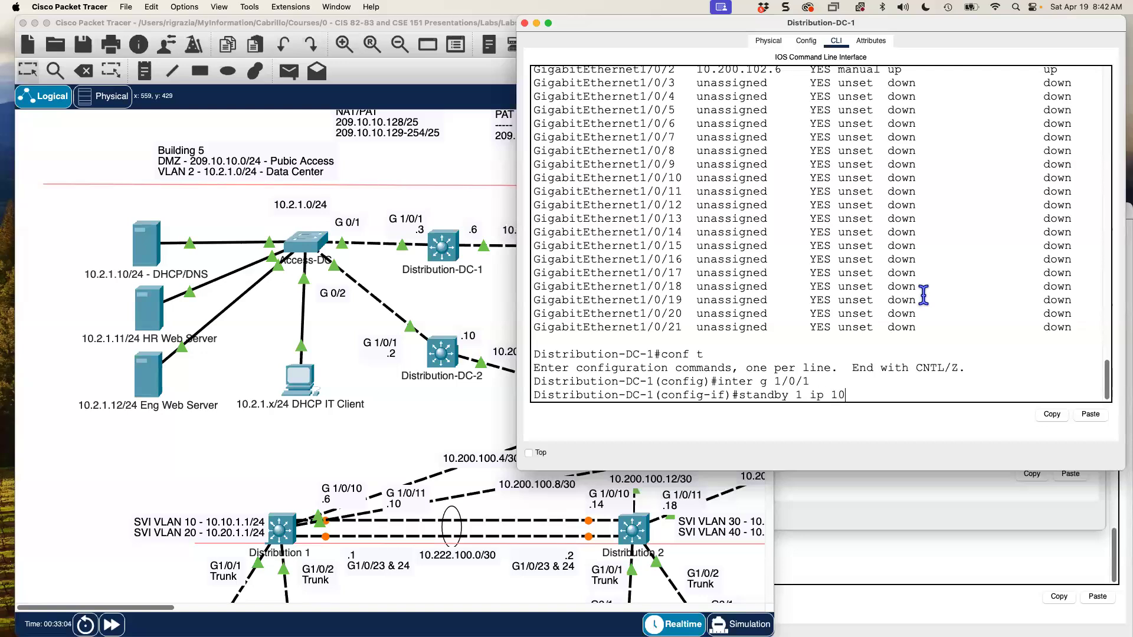
{"action": "type", "text": "2.1"}
{"action": "key", "text": "BackSpace"}
{"action": "key", "text": "BackSpace"}
{"action": "key", "text": "BackSpace"}
{"action": "key", "text": "BackSpace"}
{"action": "type", "text": "0.2.1"}
{"action": "key", "text": "Return"}
{"action": "type", "text": "standby 1 "}
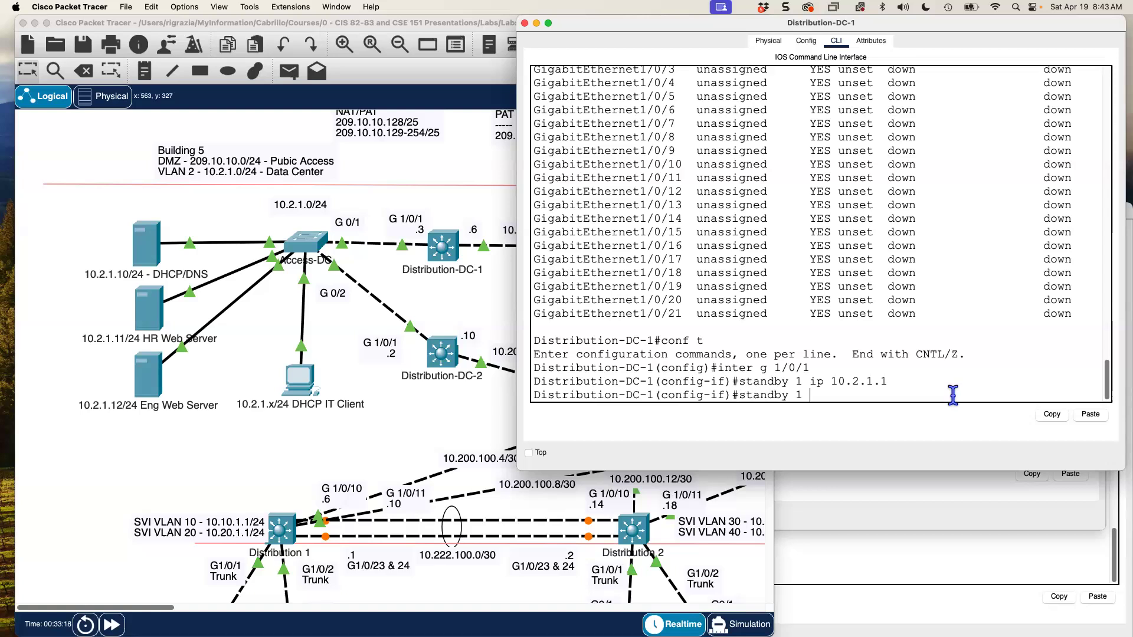
{"action": "type", "text": "priority 200"}
{"action": "key", "text": "Return"}
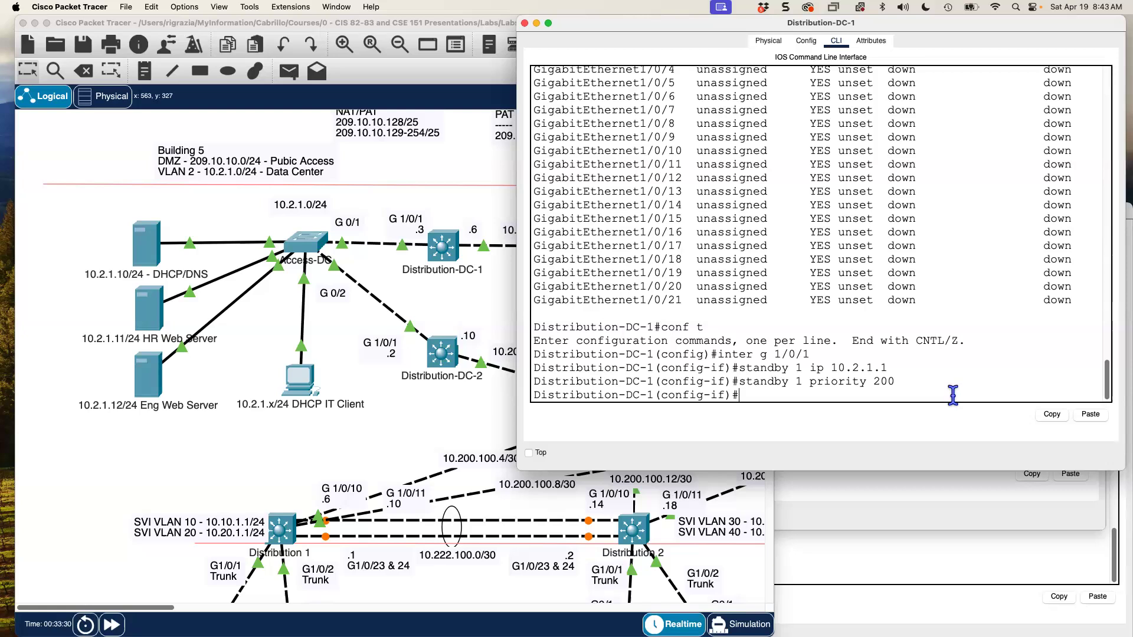
- Enable 'standby 1 preempt', noting DC-1's move from Speak through Standby to Active
{"action": "type", "text": "standby 1 premempt"}
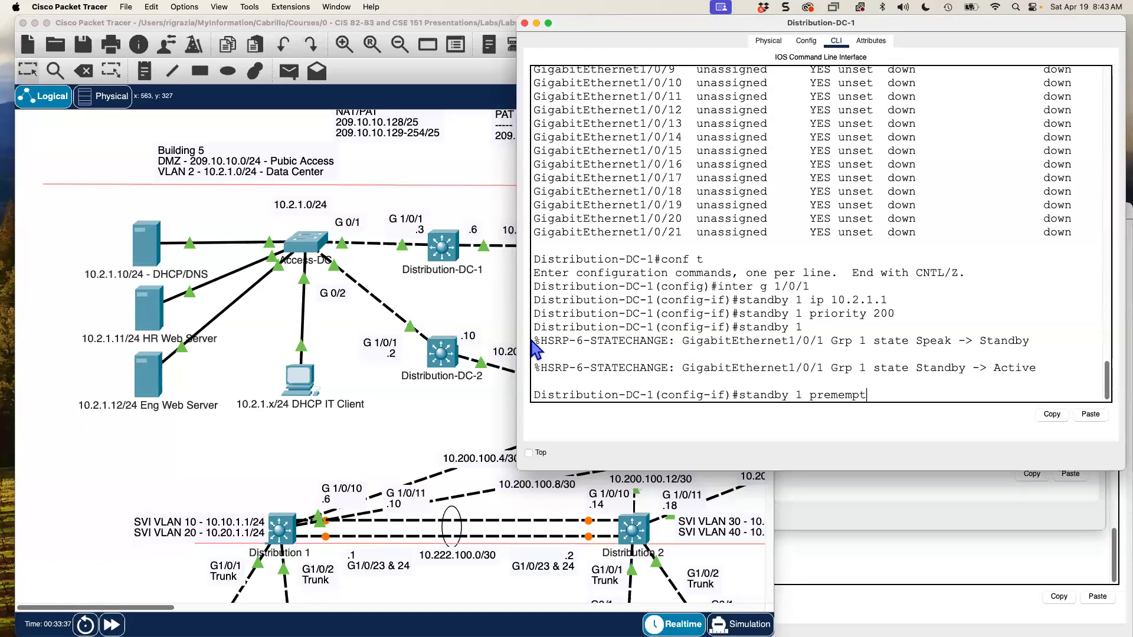
{"action": "left_click_drag", "start_coordinate": [534, 341], "coordinate": [674, 343]}
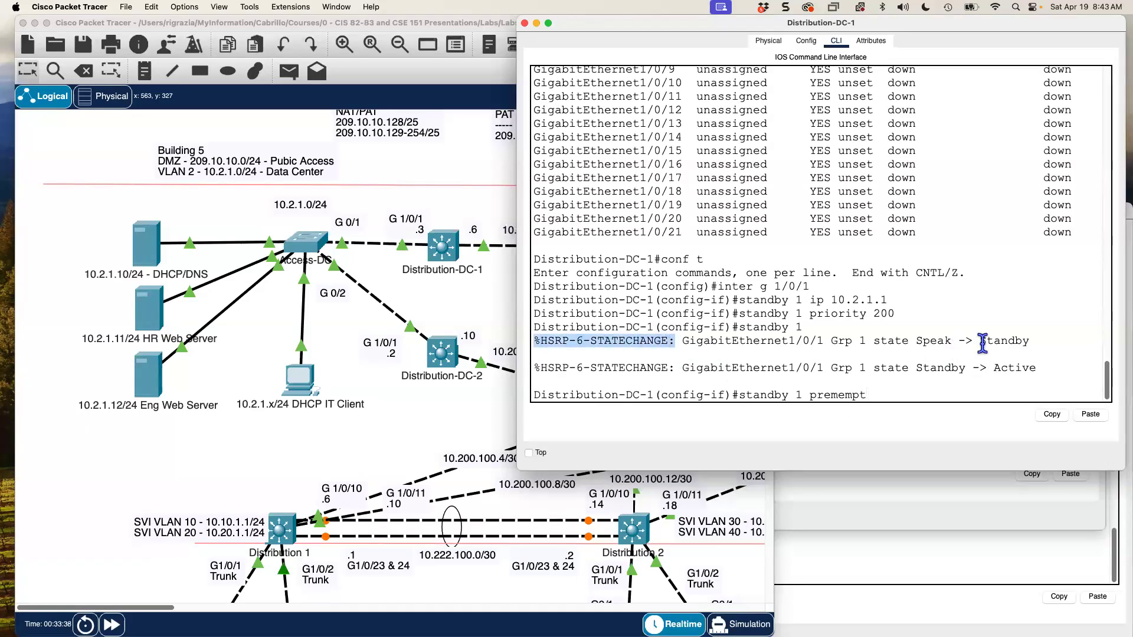
{"action": "left_click_drag", "start_coordinate": [924, 342], "coordinate": [1037, 341]}
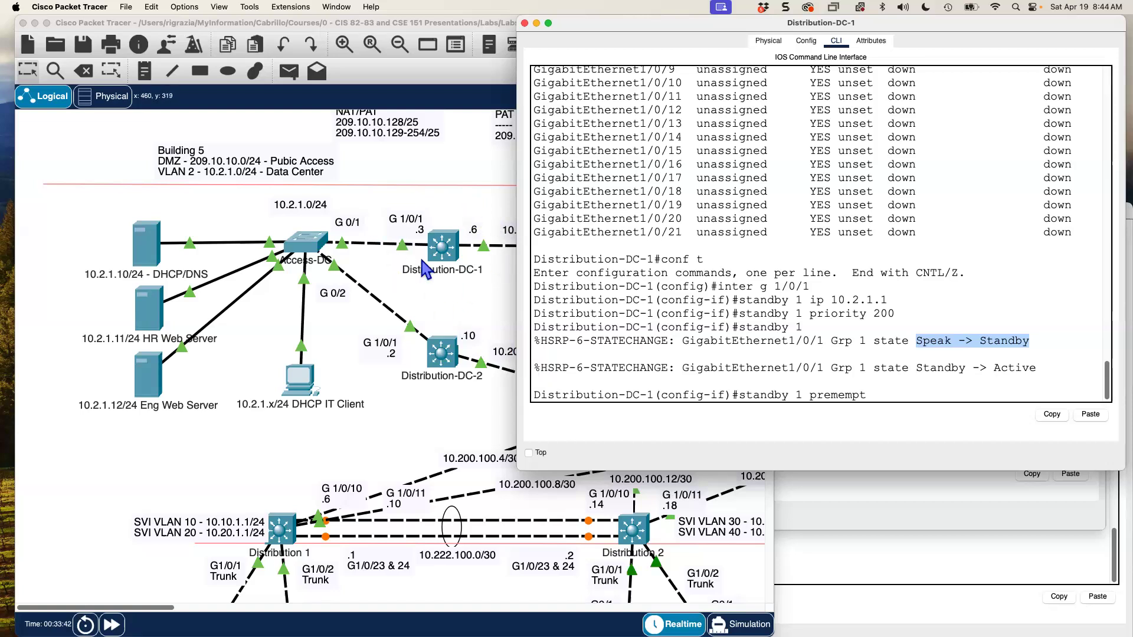
{"action": "left_click_drag", "start_coordinate": [919, 370], "coordinate": [1057, 370]}
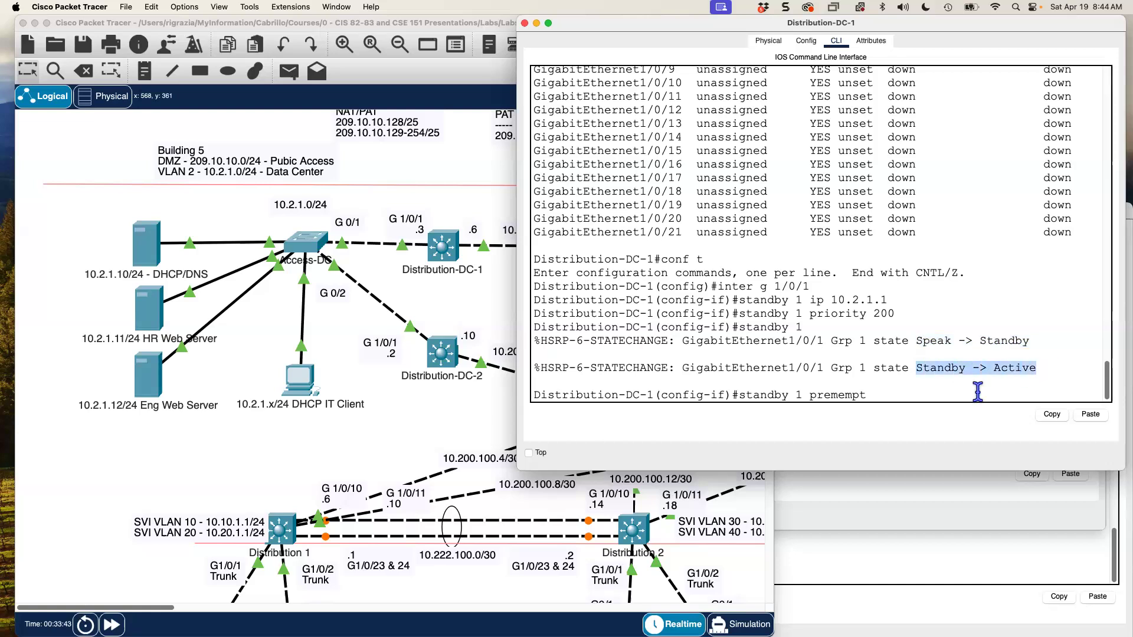
{"action": "left_click", "coordinate": [890, 393]}
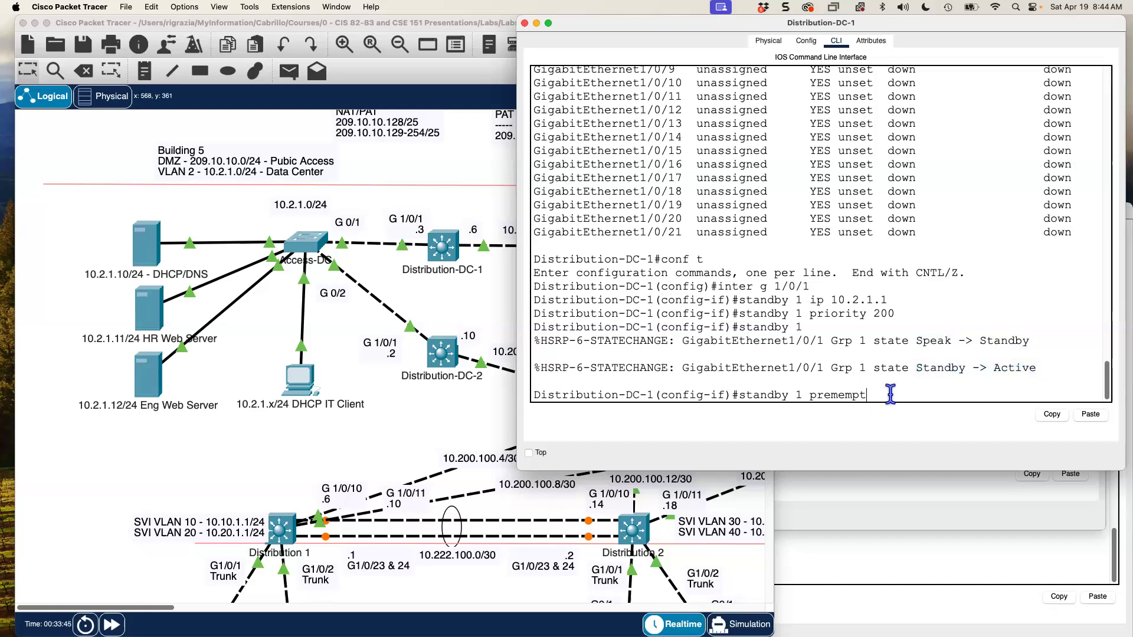
{"action": "key", "text": "BackSpace"}
{"action": "key", "text": "BackSpace"}
{"action": "key", "text": "BackSpace"}
{"action": "key", "text": "BackSpace"}
{"action": "key", "text": "BackSpace"}
{"action": "type", "text": "empt"}
{"action": "key", "text": "Return"}
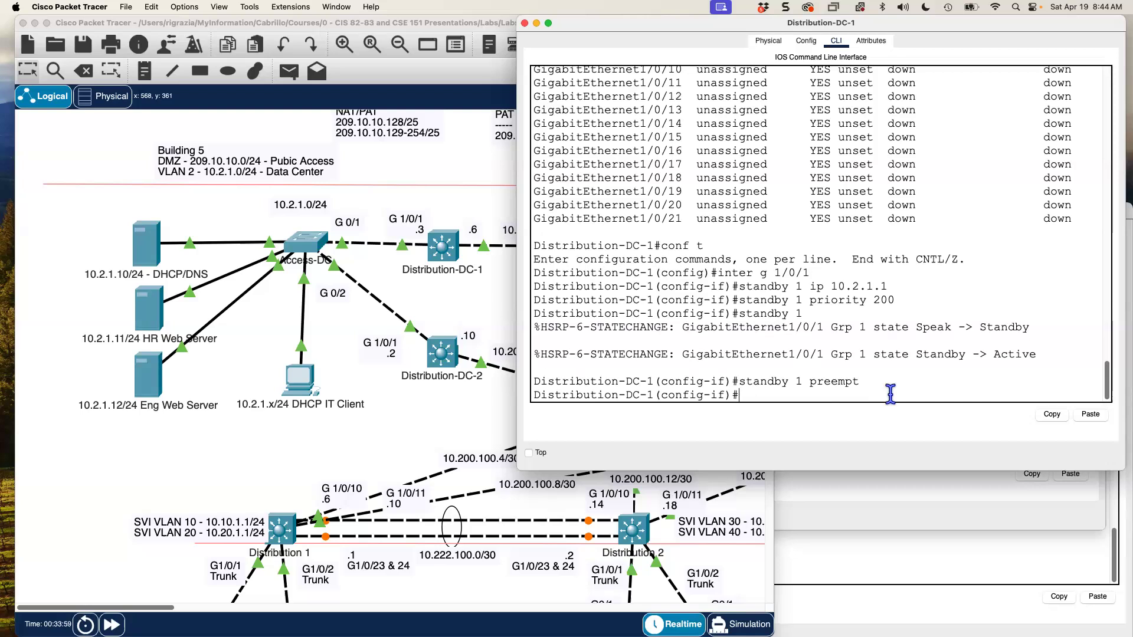
{"action": "left_click", "coordinate": [856, 565]}
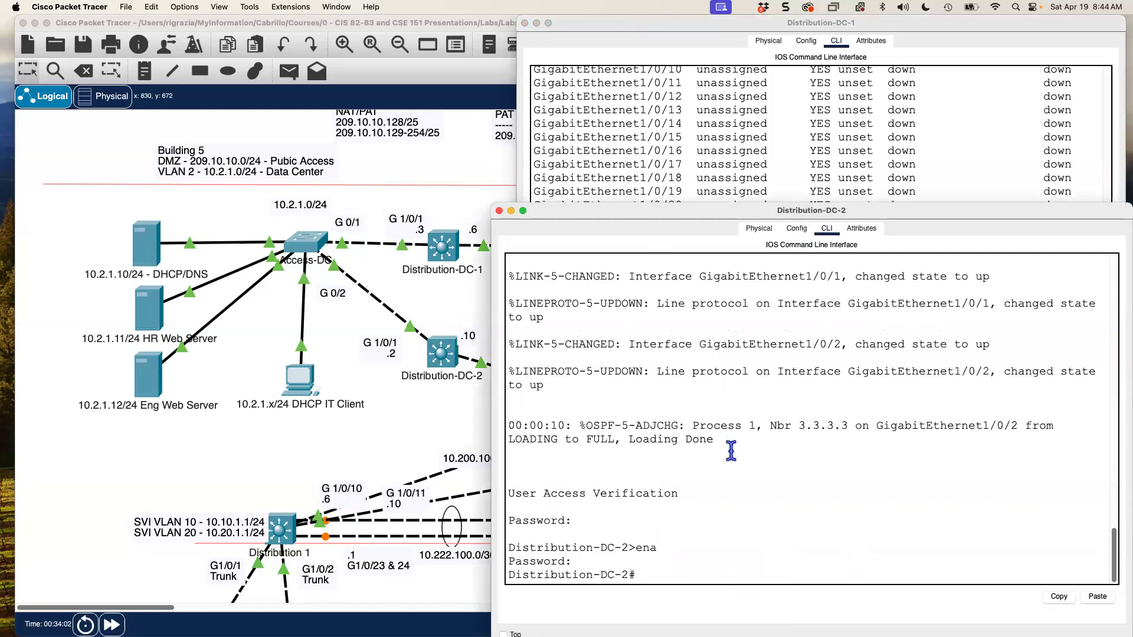
- On Distribution-DC-2's G1/0/1, set HSRP group 1 virtual IP 10.2.1.1 with priority 100
{"action": "type", "text": "conf t"}
{"action": "key", "text": "Return"}
{"action": "type", "text": "int"}
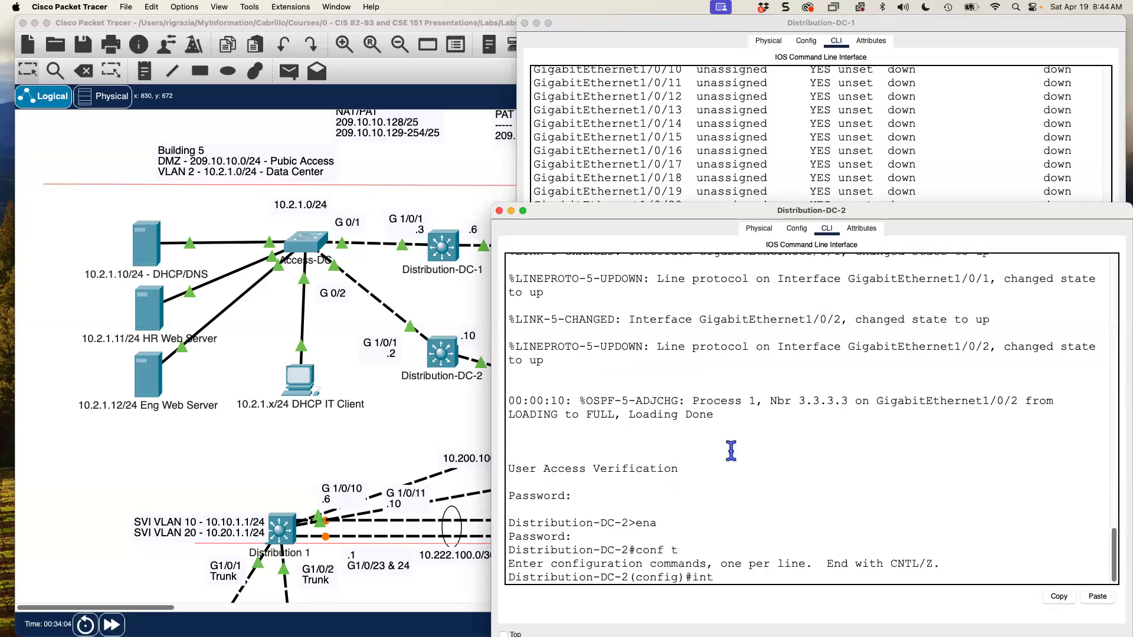
{"action": "type", "text": "er g 1/0/1"}
{"action": "key", "text": "Return"}
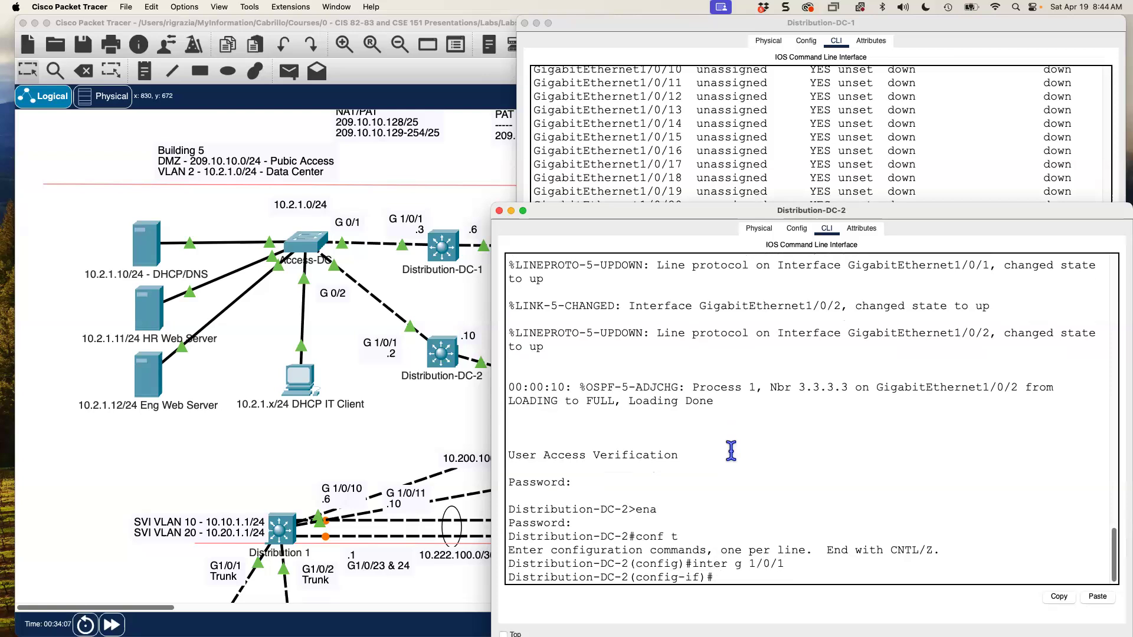
{"action": "type", "text": "standby 1"}
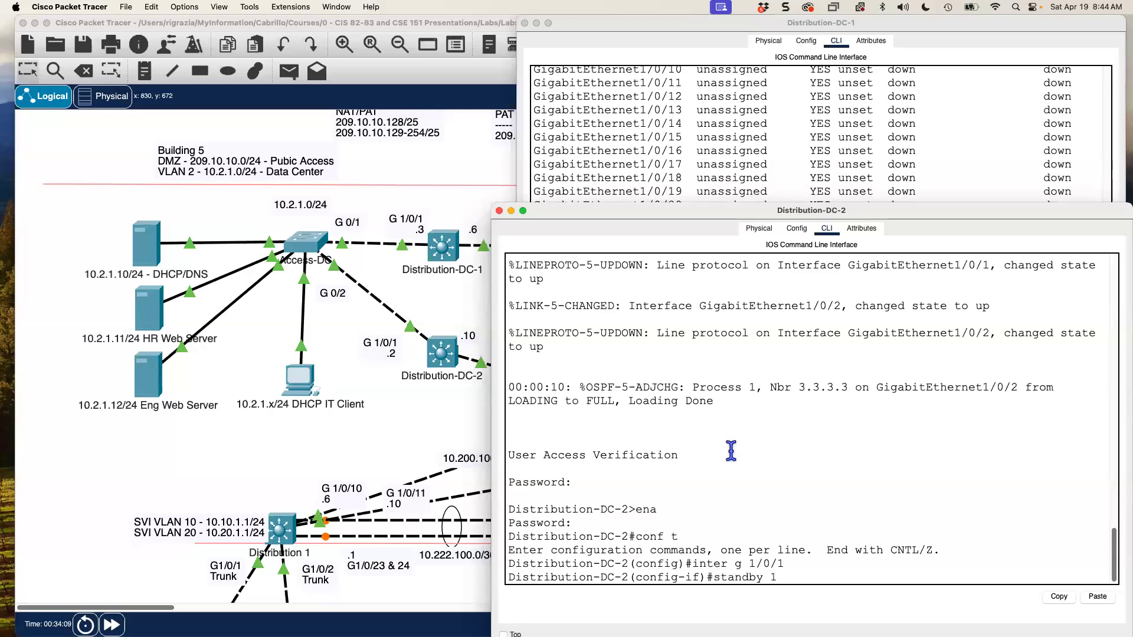
{"action": "type", "text": "ip 10.2.1.1"}
{"action": "key", "text": "Return"}
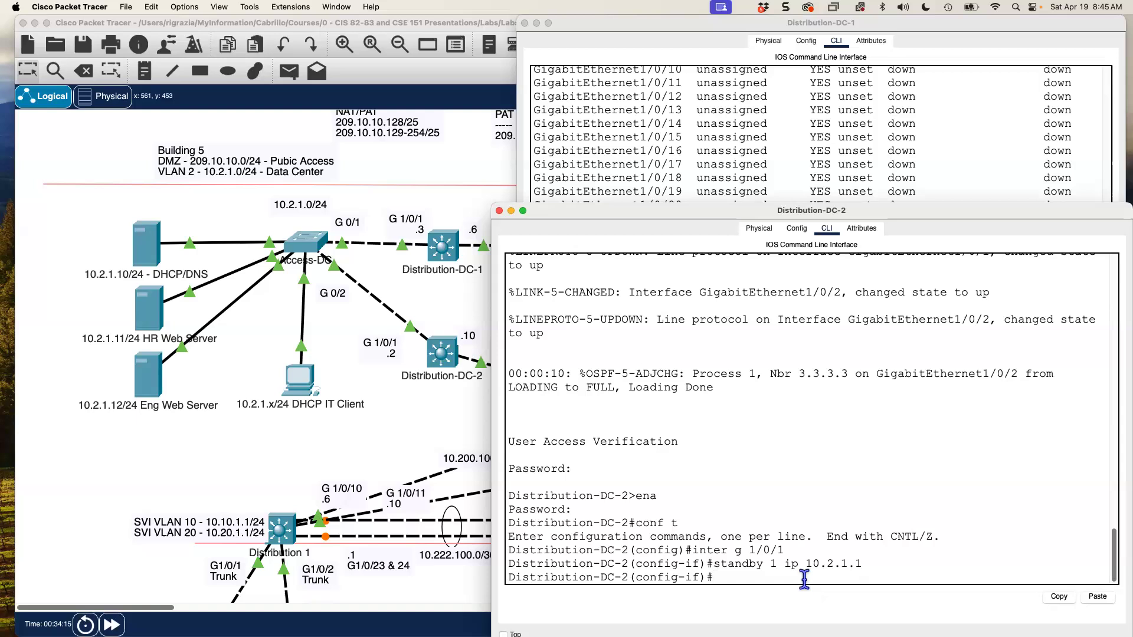
{"action": "type", "text": "amd"}
{"action": "type", "text": "by 1 pri"}
{"action": "type", "text": "ority 100"}
{"action": "key", "text": "Return"}
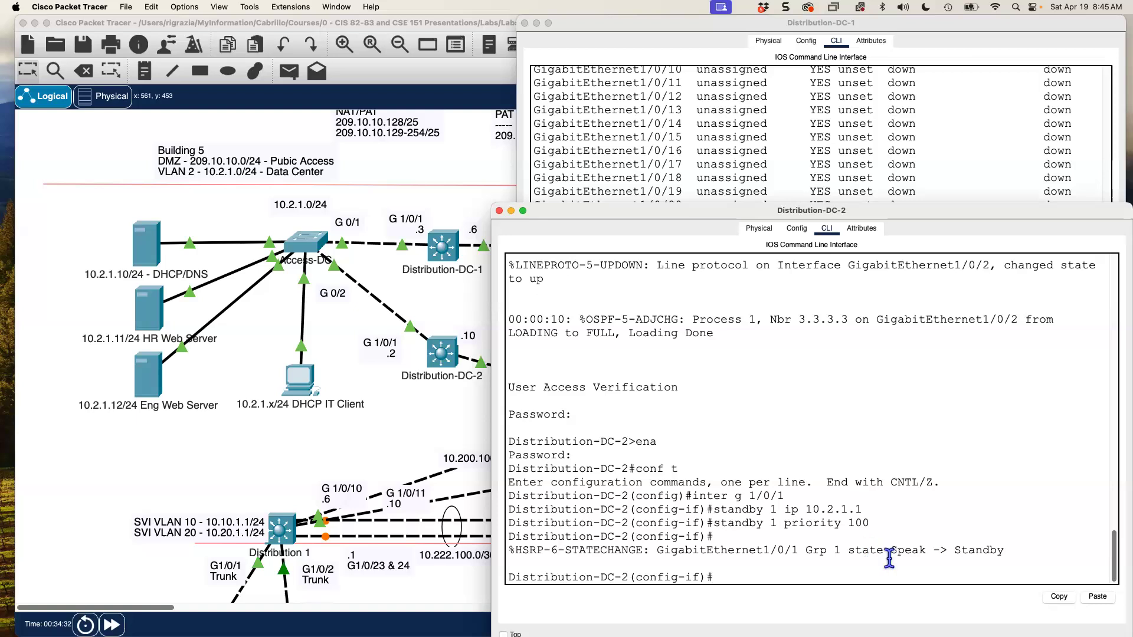
- Note DC-2's Standby state, add 'standby 1 preempt', and exit interface configuration
{"action": "double_click", "coordinate": [975, 549]}
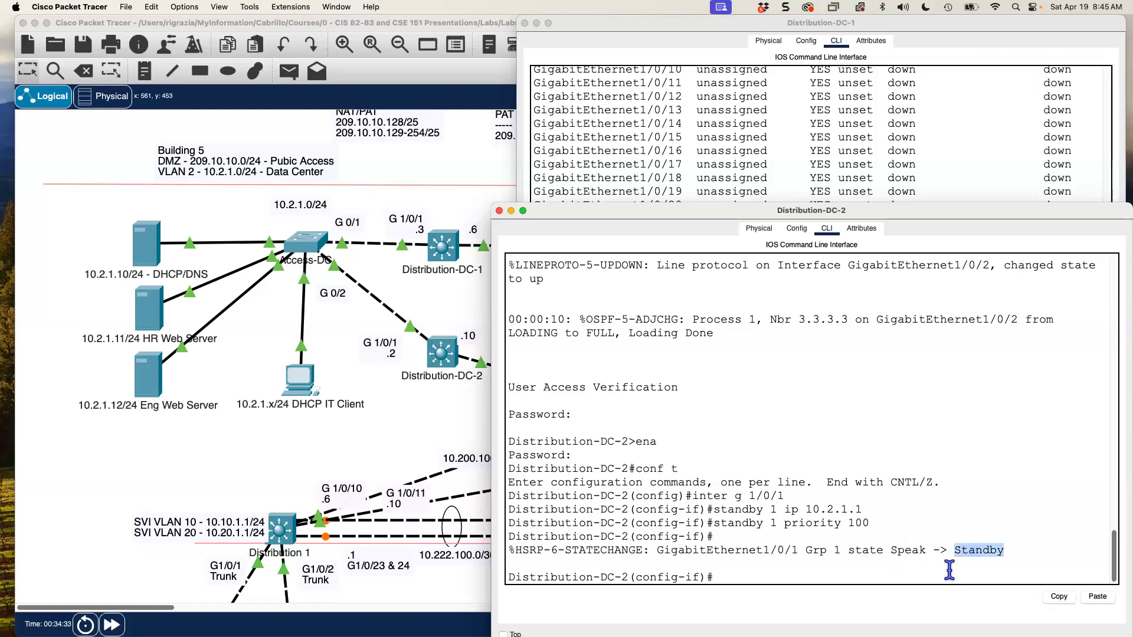
{"action": "left_click", "coordinate": [845, 570]}
{"action": "type", "text": "standby 1 preemp"}
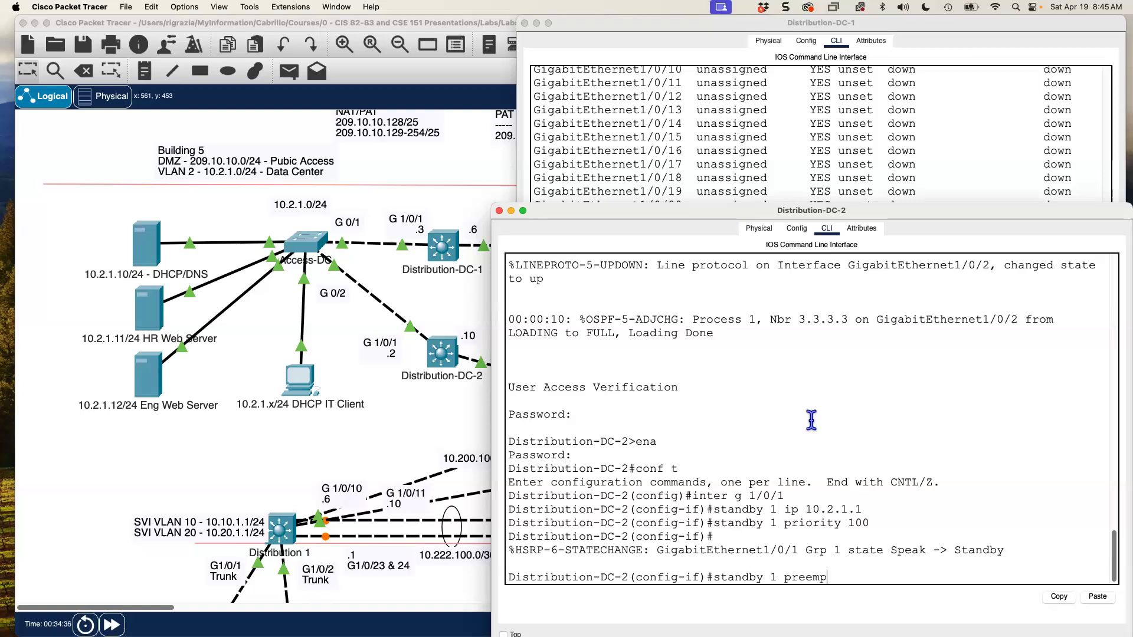
{"action": "key", "text": "Return"}
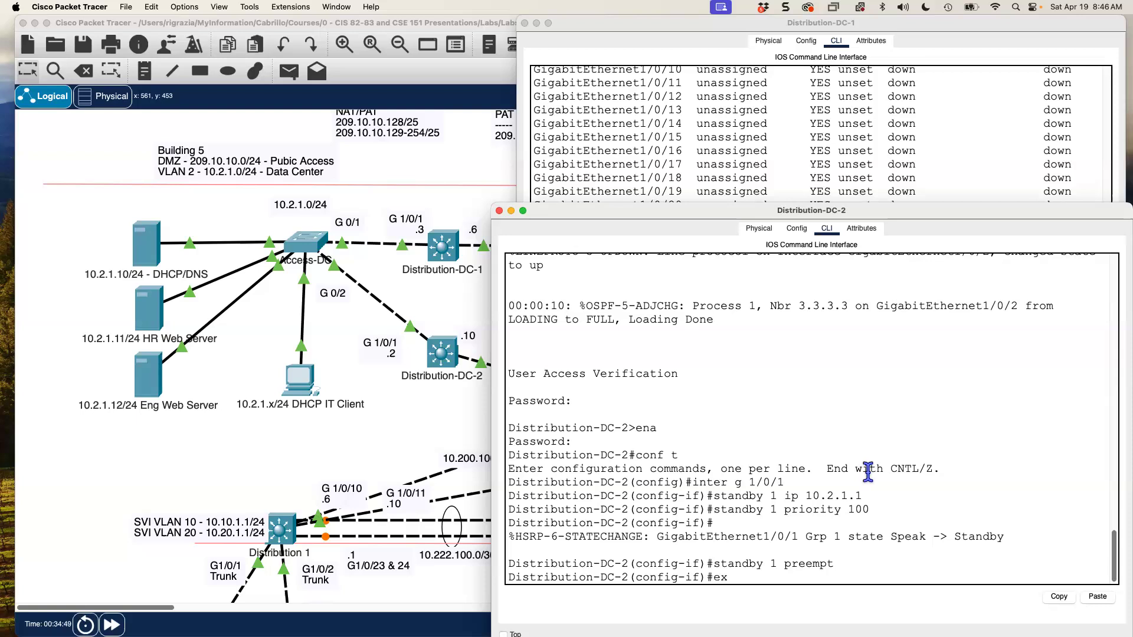
{"action": "type", "text": "it"}
{"action": "key", "text": "Return"}
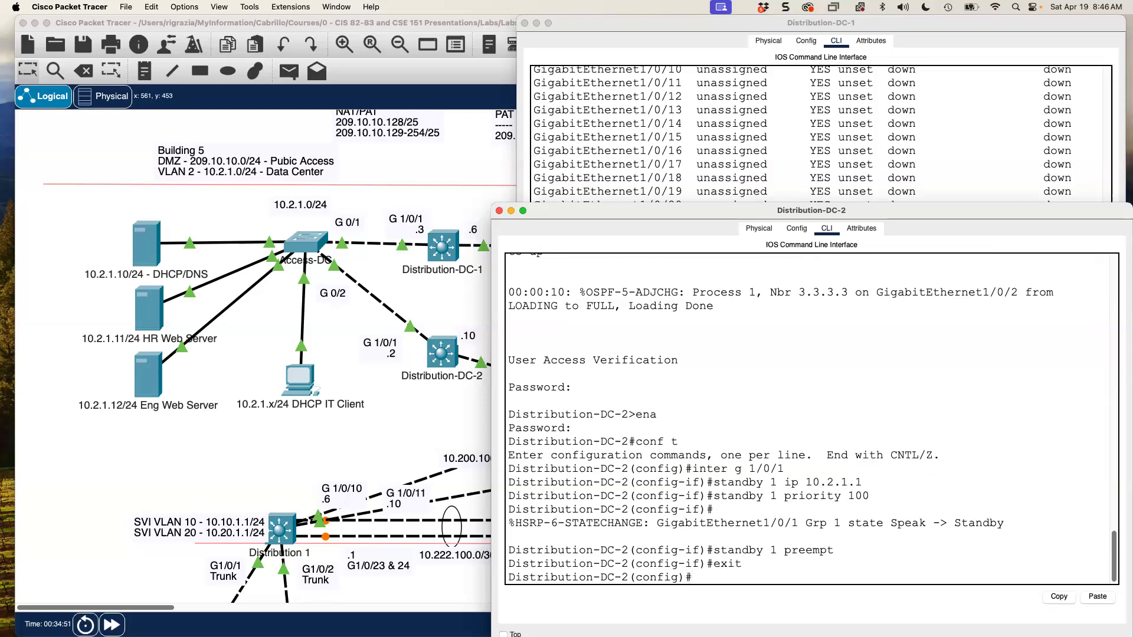
- Exit configuration mode on Distribution-DC-1 and run show standby
{"action": "left_click", "coordinate": [393, 453]}
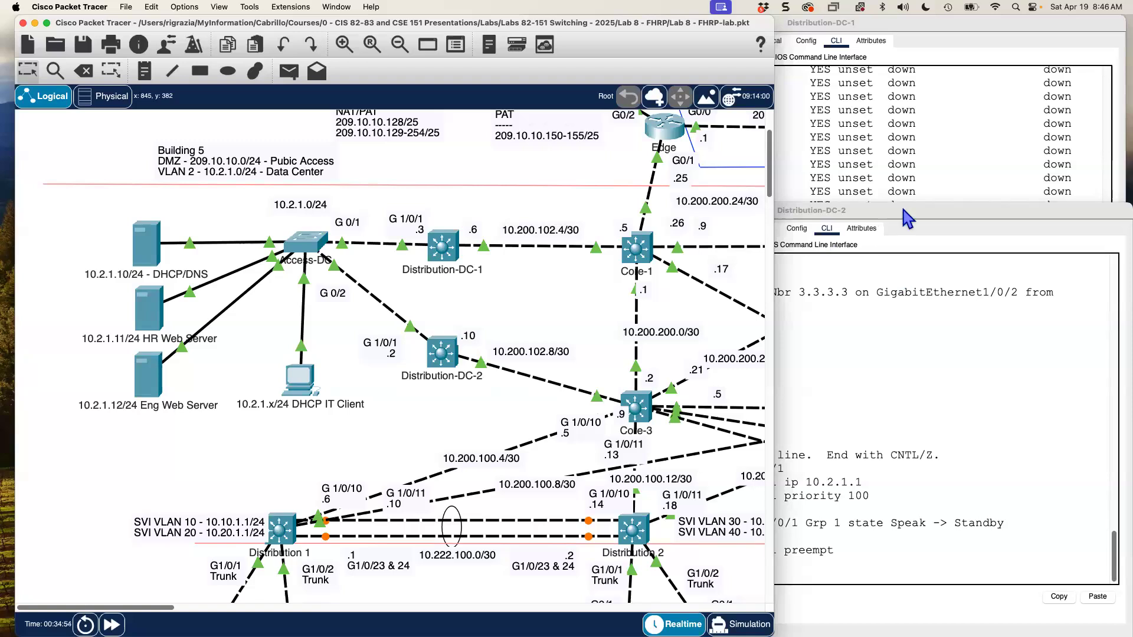
{"action": "left_click", "coordinate": [880, 162]}
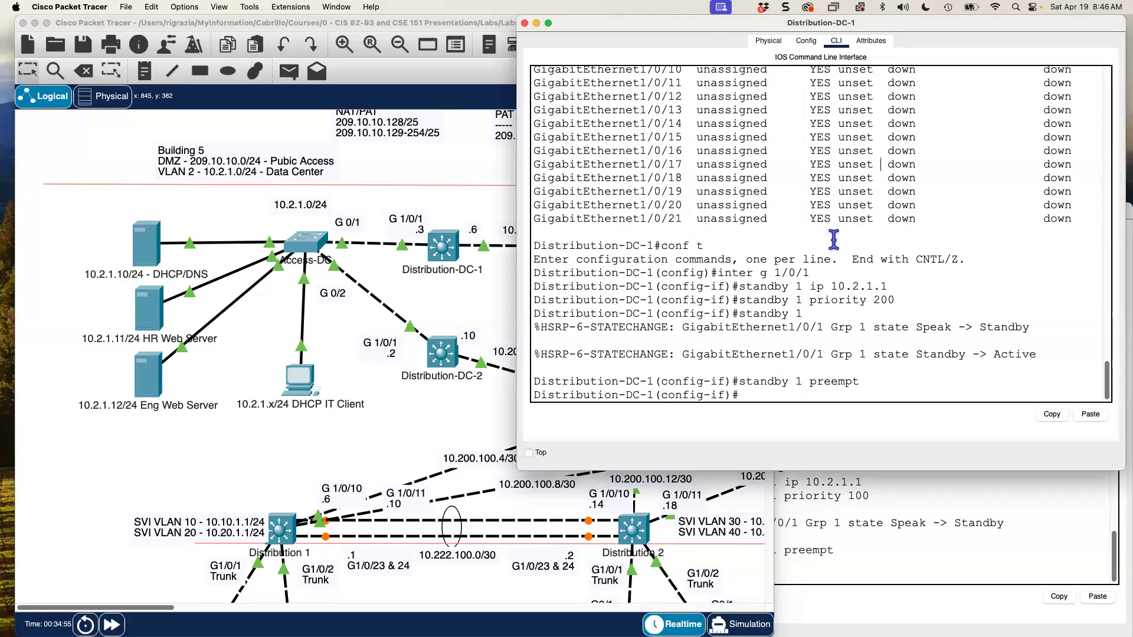
{"action": "type", "text": "end"}
{"action": "key", "text": "Return"}
{"action": "type", "text": "show"}
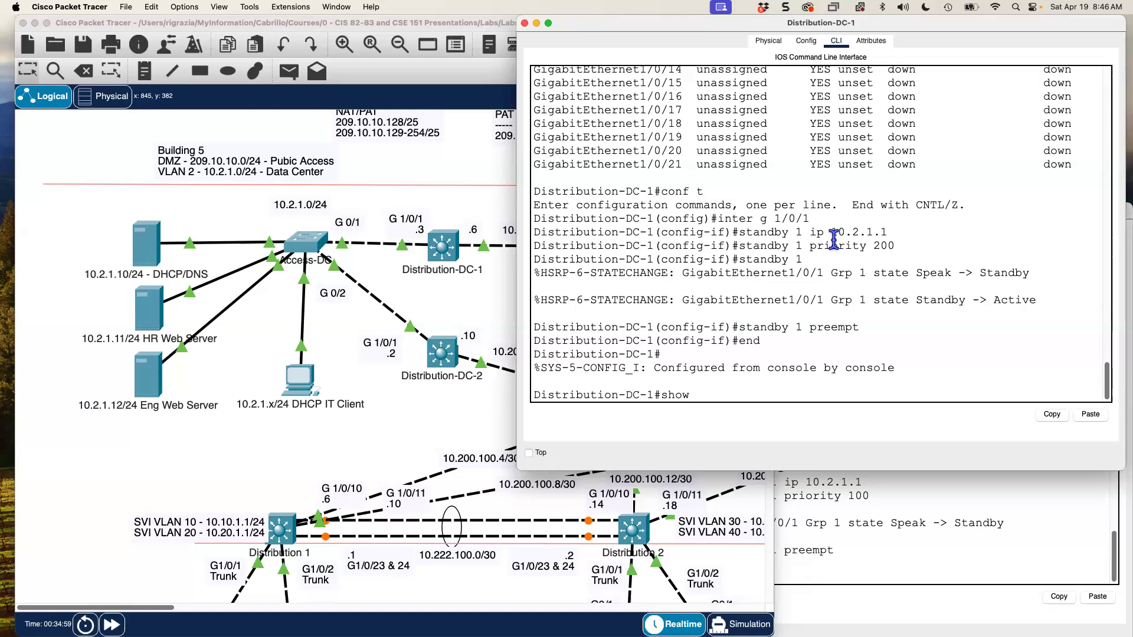
{"action": "type", "text": " standby"}
{"action": "key", "text": "Return"}
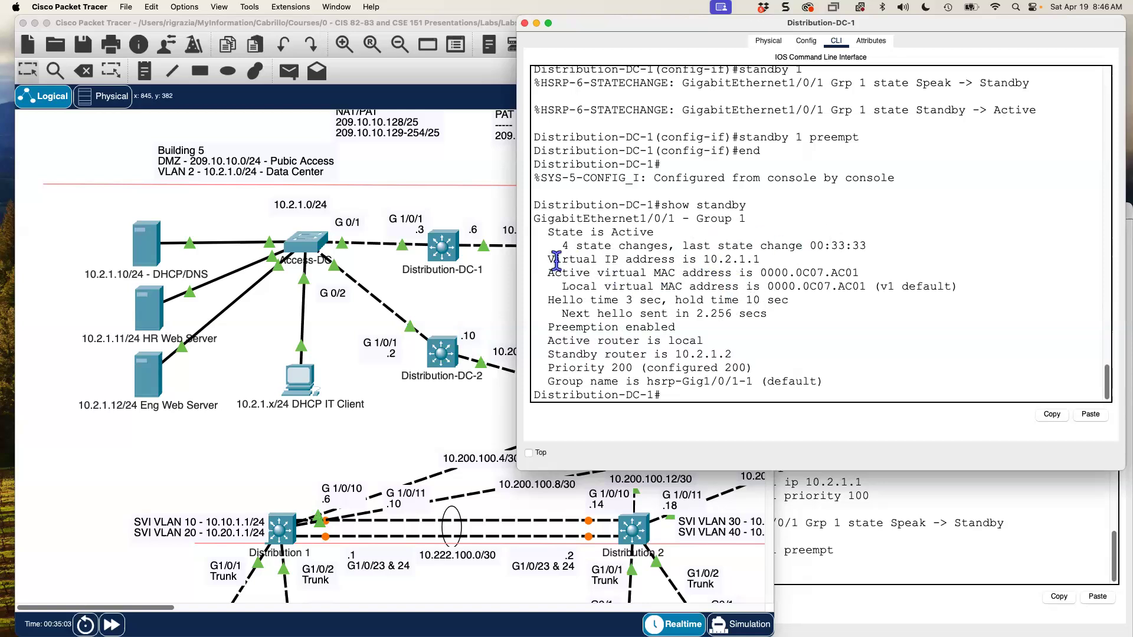
- Highlight DC-1's virtual IP 10.2.1.1 and active virtual MAC 0000.0C07.AC01 in the HSRP output
{"action": "left_click_drag", "start_coordinate": [549, 259], "coordinate": [769, 263]}
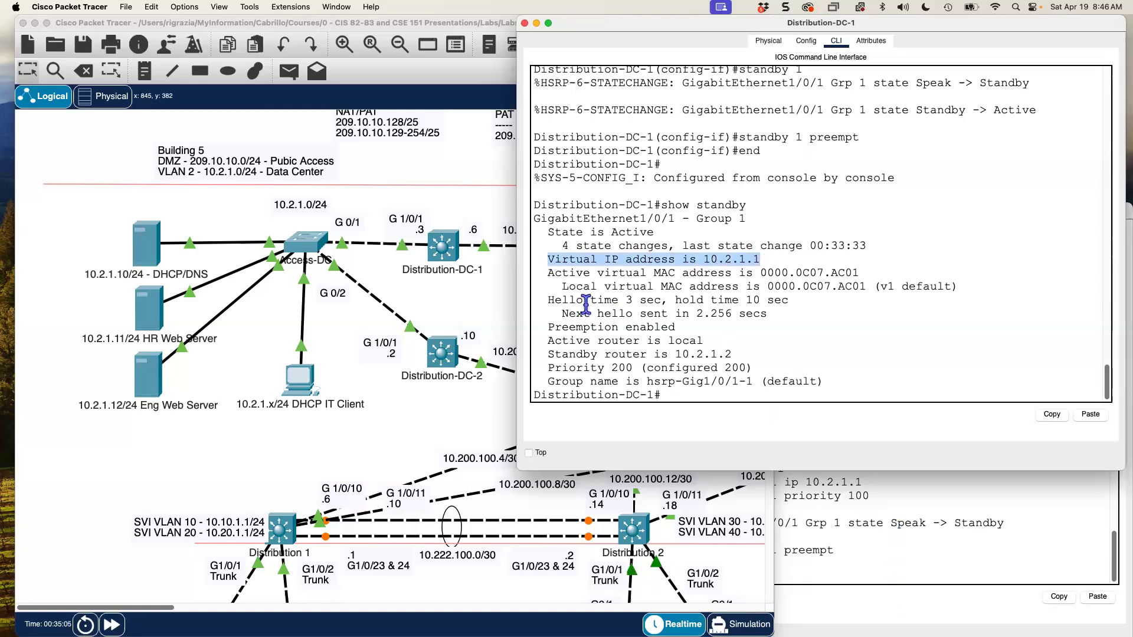
{"action": "left_click_drag", "start_coordinate": [759, 271], "coordinate": [866, 274]}
{"action": "left_click_drag", "start_coordinate": [760, 272], "coordinate": [812, 271]}
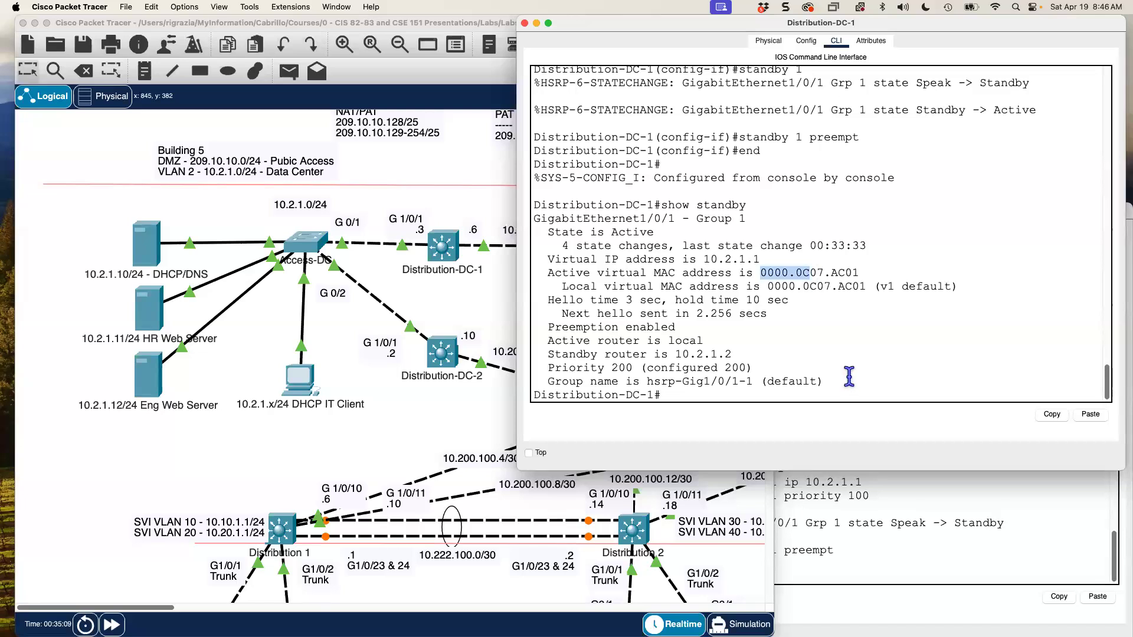
{"action": "left_click", "coordinate": [821, 273]}
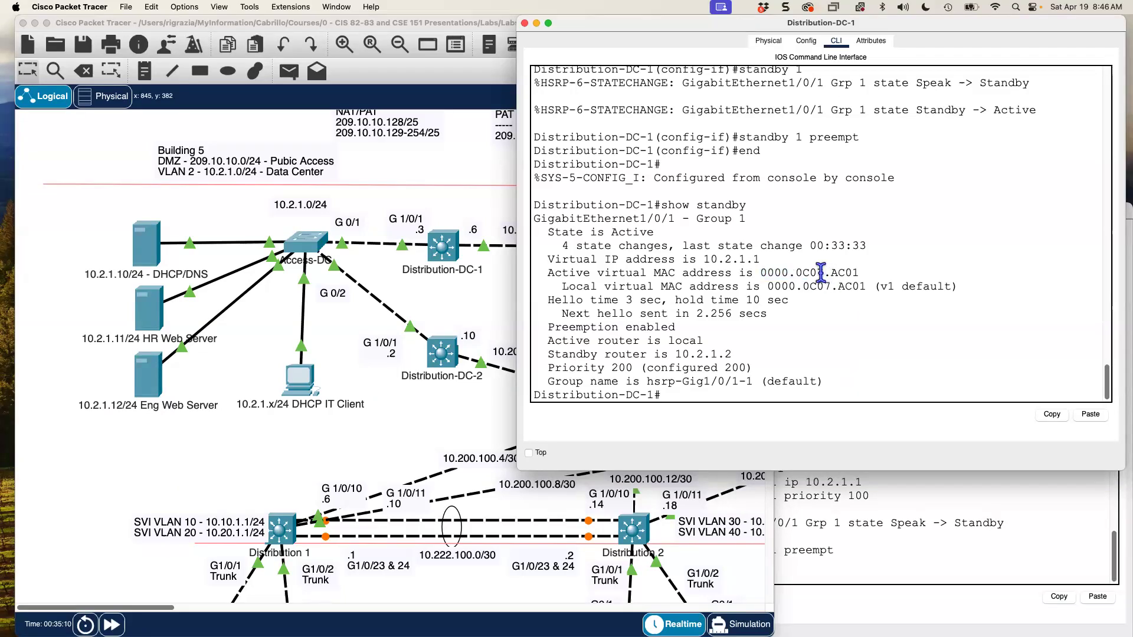
{"action": "left_click_drag", "start_coordinate": [810, 273], "coordinate": [845, 273]}
{"action": "left_click", "coordinate": [865, 516]}
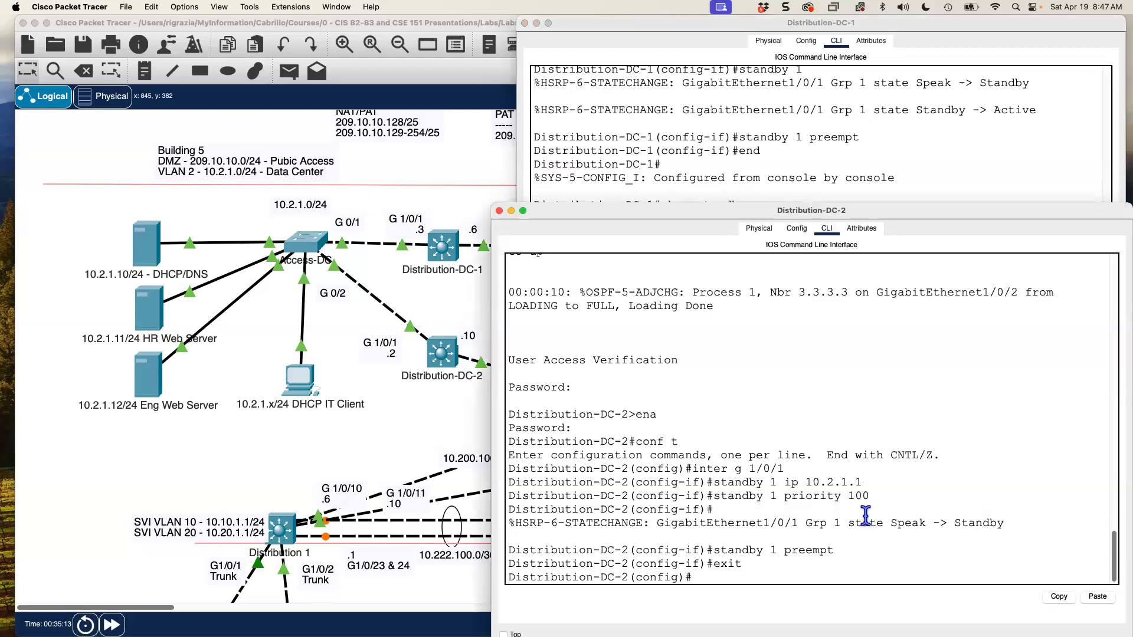
- Run show standby on Distribution-DC-2, showing Standby state with active router 10.2.1.3 and virtual IP 10.2.1.1
{"action": "type", "text": "end"}
{"action": "key", "text": "Return"}
{"action": "type", "text": "show standby"}
{"action": "key", "text": "Return"}
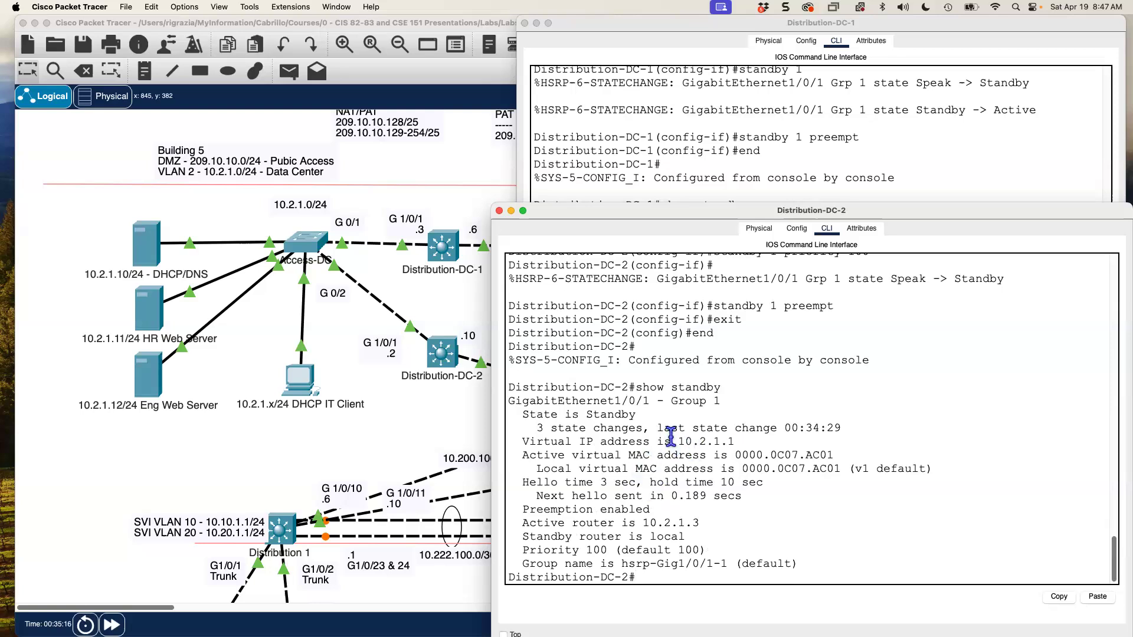
{"action": "left_click_drag", "start_coordinate": [679, 442], "coordinate": [835, 455]}
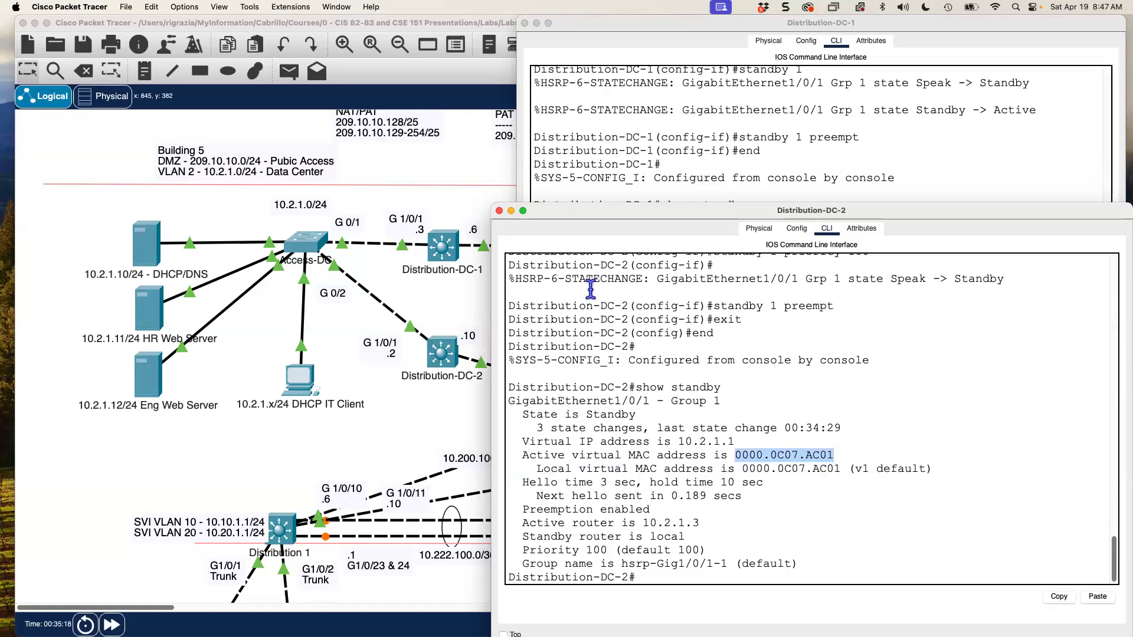
{"action": "left_click", "coordinate": [448, 196]}
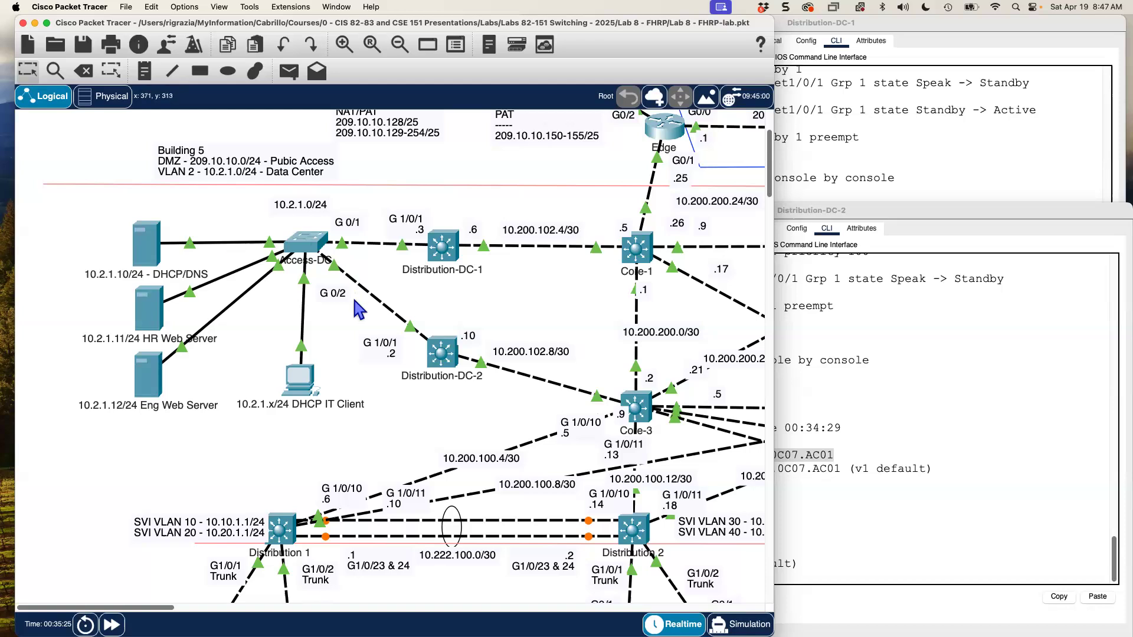
{"action": "scroll", "coordinate": [330, 354], "scroll_direction": "down", "scroll_amount": 5}
- Stop the DHCP/DNS server's running ping and rerun the ping to 10.10.1.151
{"action": "scroll", "coordinate": [153, 419], "scroll_direction": "up", "scroll_amount": 5}
{"action": "left_click", "coordinate": [148, 245]}
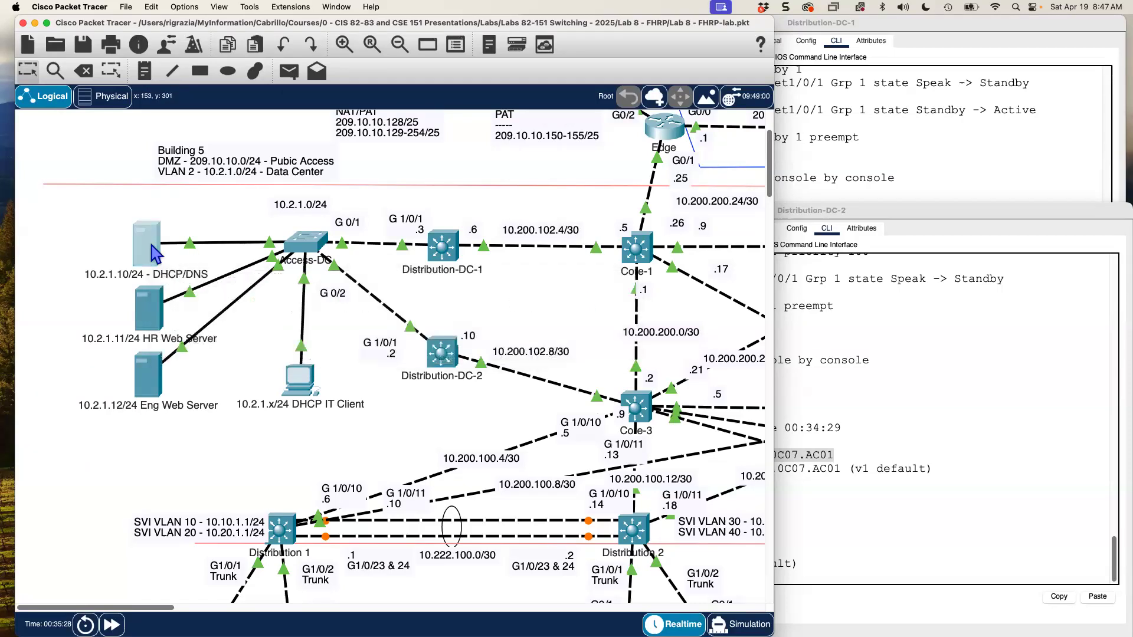
{"action": "key", "text": "ctrl+c"}
{"action": "key", "text": "Return"}
{"action": "key", "text": "Return"}
{"action": "key", "text": "Return"}
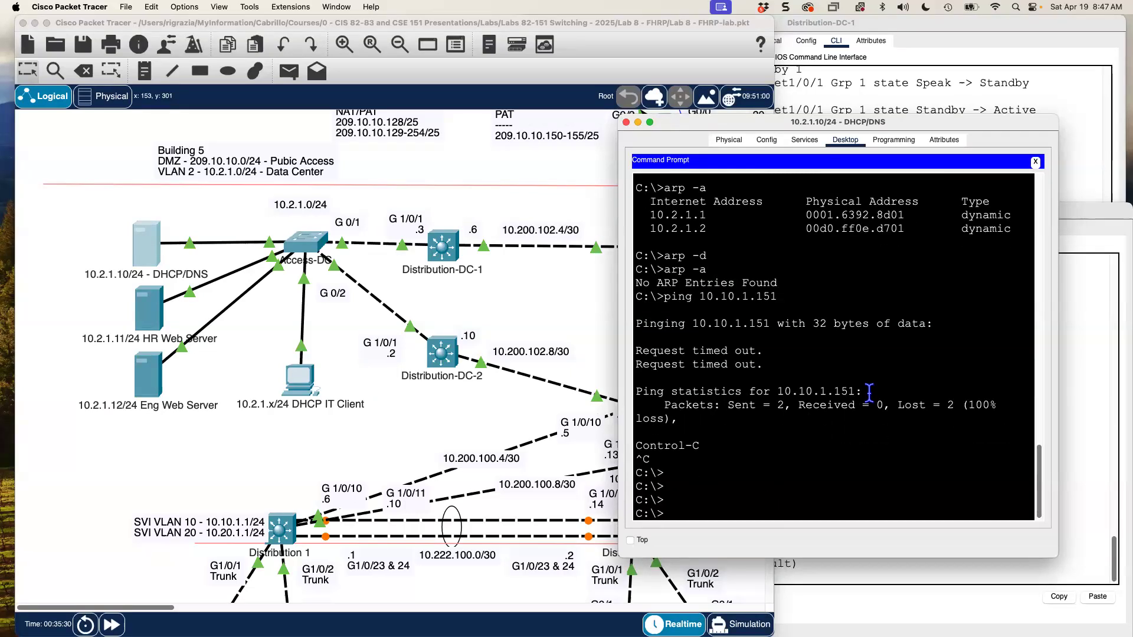
{"action": "key", "text": "Up"}
{"action": "key", "text": "Return"}
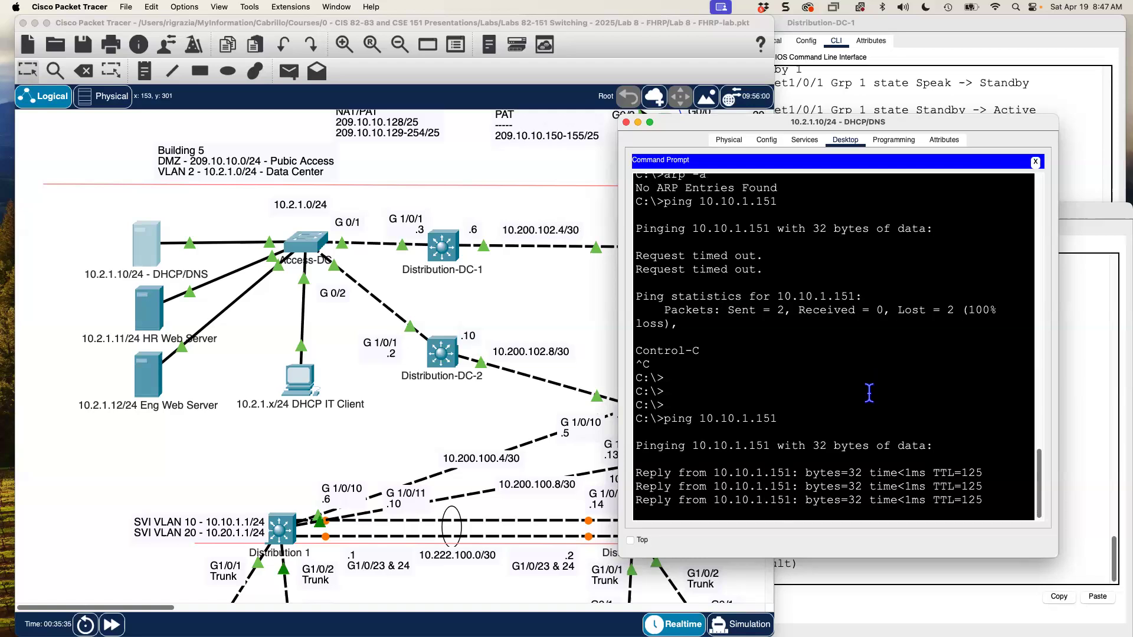
- Run ipconfig on the server and highlight its default gateway 10.2.1.1
{"action": "type", "text": "ipconfig"}
{"action": "key", "text": "Return"}
{"action": "type", "text": "ipconfig"}
{"action": "key", "text": "Return"}
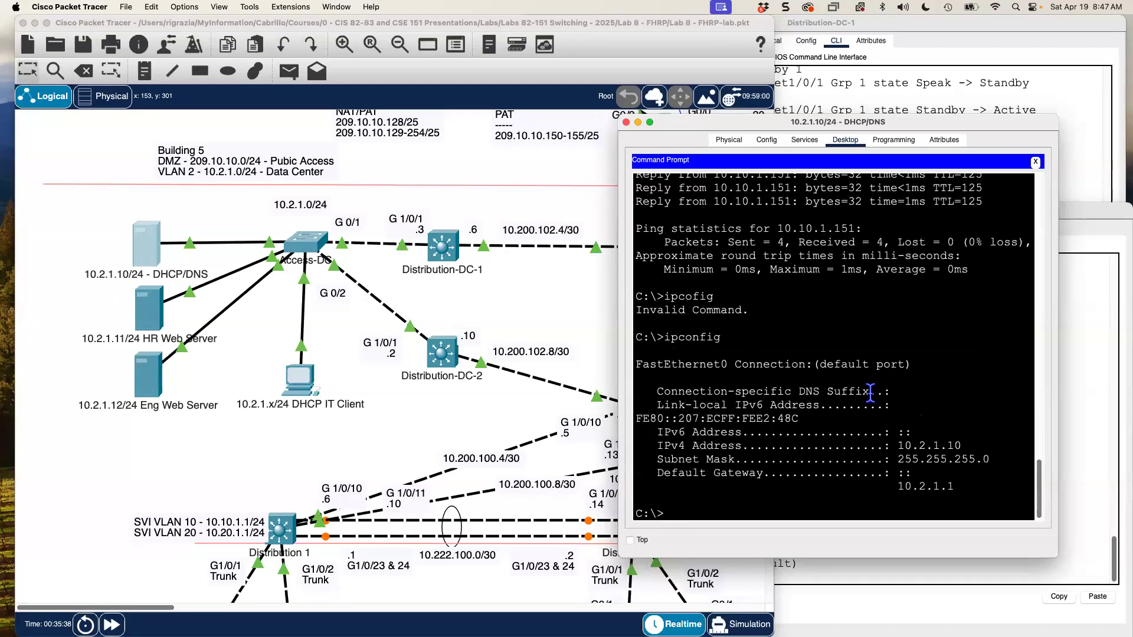
{"action": "left_click_drag", "start_coordinate": [891, 490], "coordinate": [970, 481]}
{"action": "left_click", "coordinate": [970, 481]}
- Run arp -a and match the gateway's MAC 0000.0c07.ac01 against DC-1's active virtual MAC
{"action": "type", "text": "arp -a"}
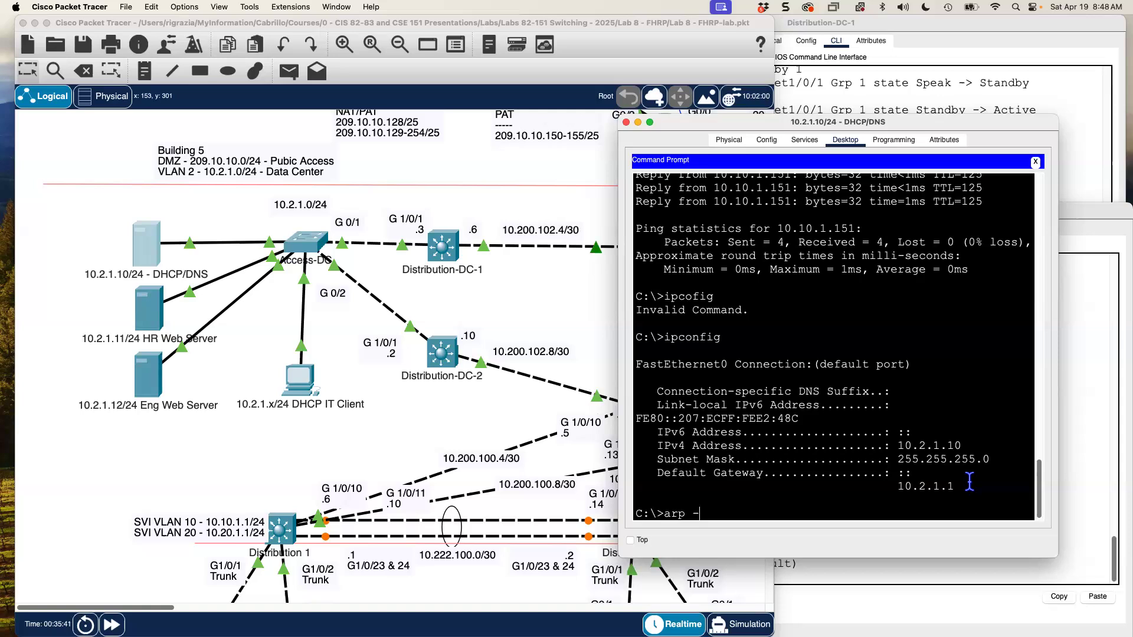
{"action": "key", "text": "Return"}
{"action": "left_click_drag", "start_coordinate": [905, 487], "coordinate": [806, 486]}
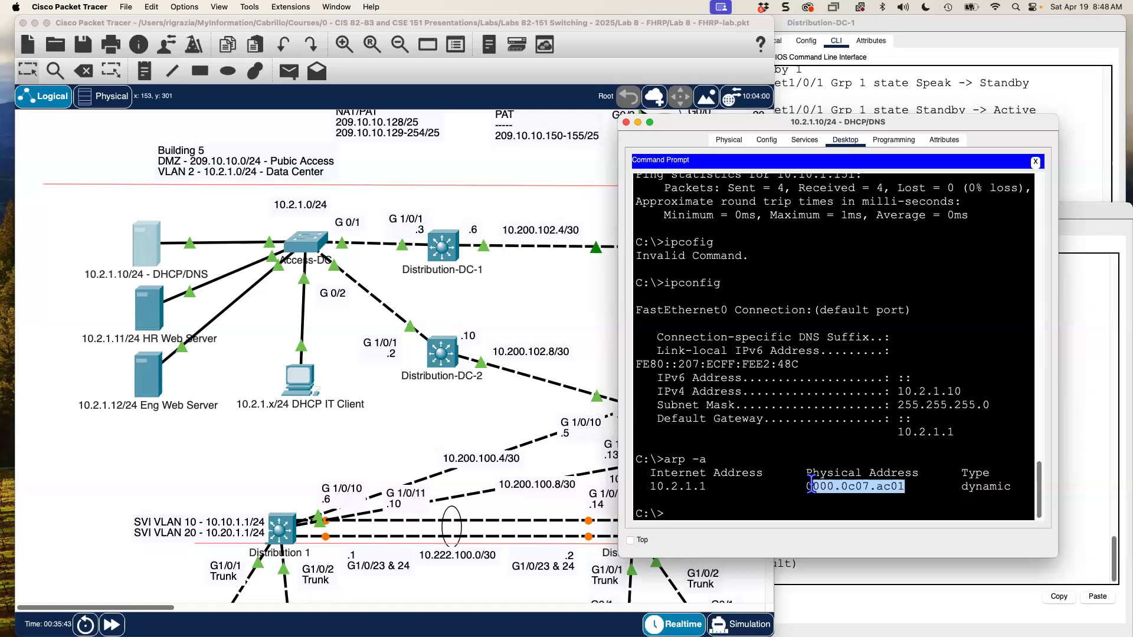
{"action": "left_click", "coordinate": [871, 83]}
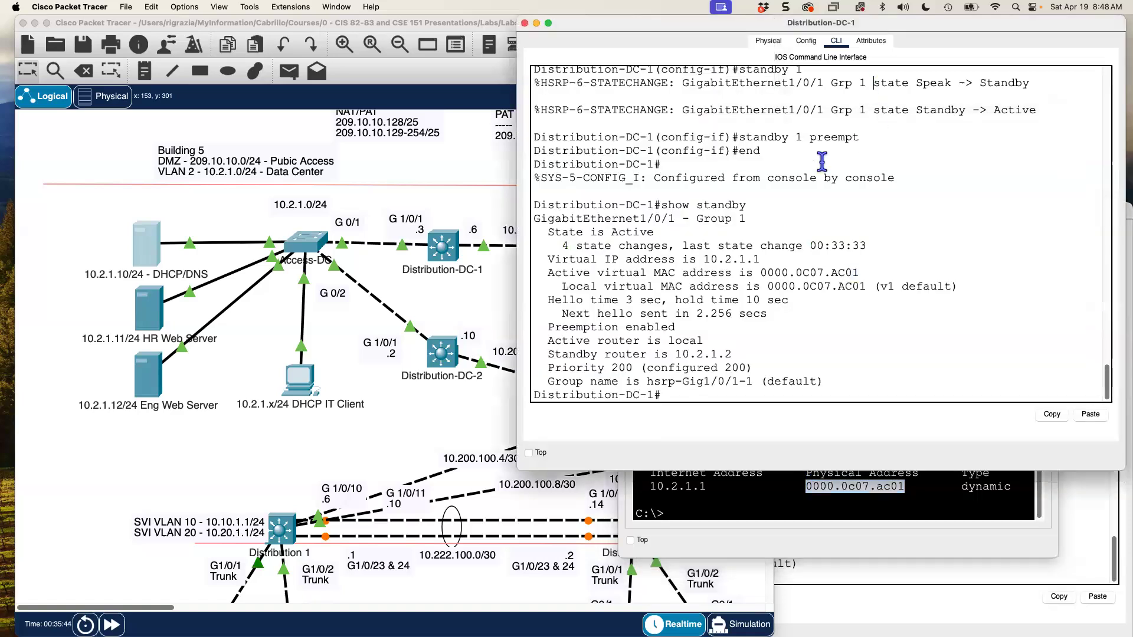
{"action": "left_click_drag", "start_coordinate": [859, 272], "coordinate": [709, 259]}
{"action": "left_click", "coordinate": [765, 515]}
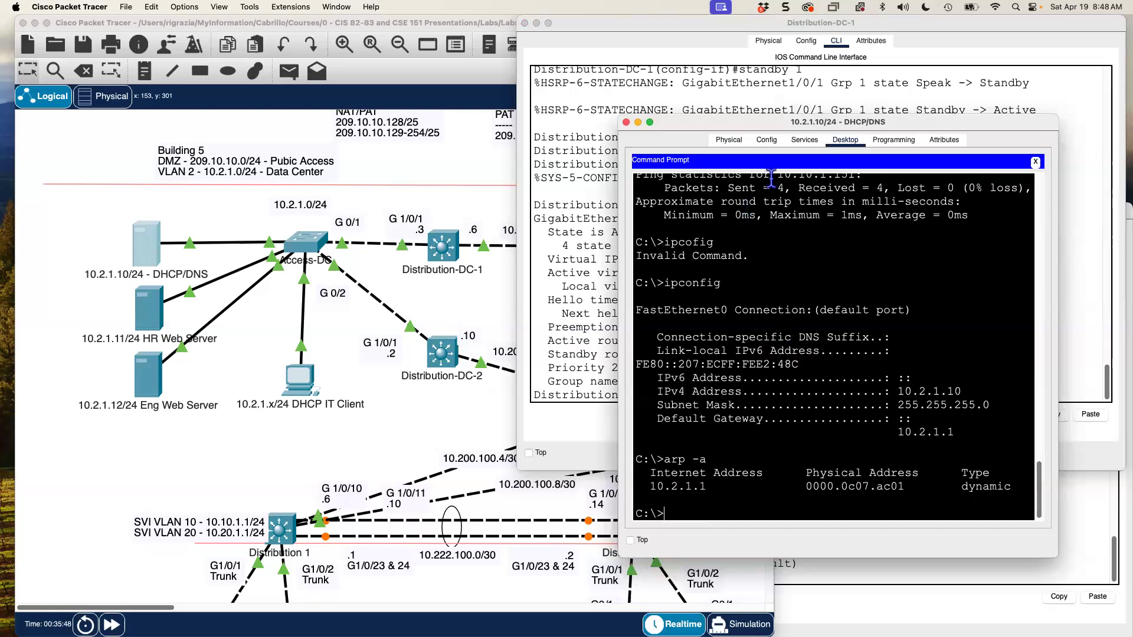
- Run tracert 10.10.1.151 from the DHCP/DNS server, reaching first hop 10.2.1.3
{"action": "left_click", "coordinate": [316, 255]}
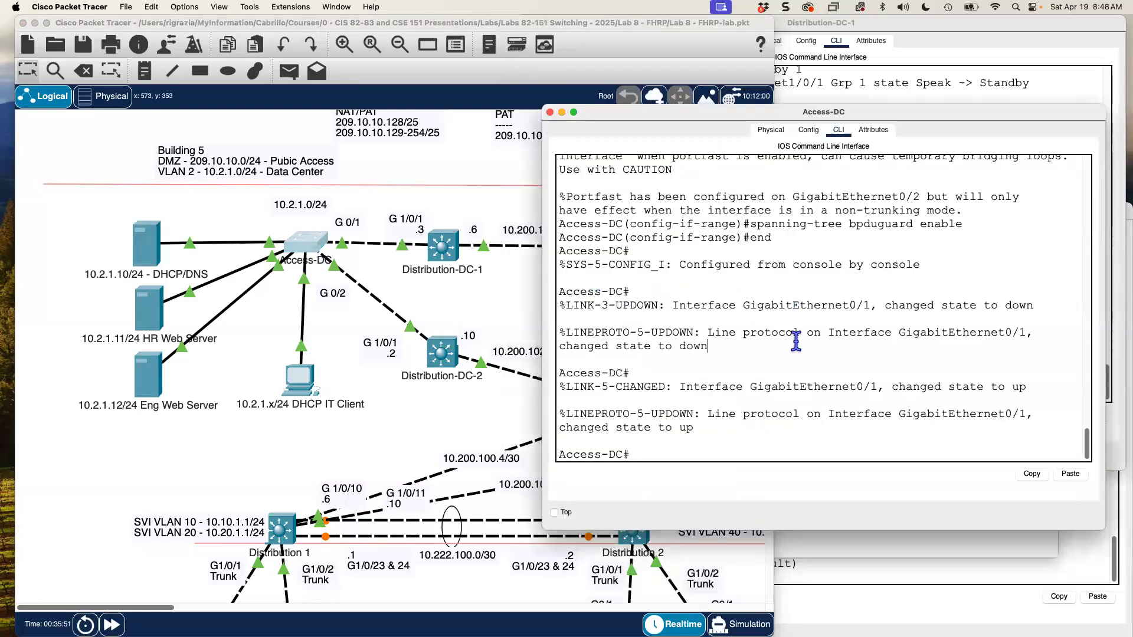
{"action": "left_click", "coordinate": [841, 554]}
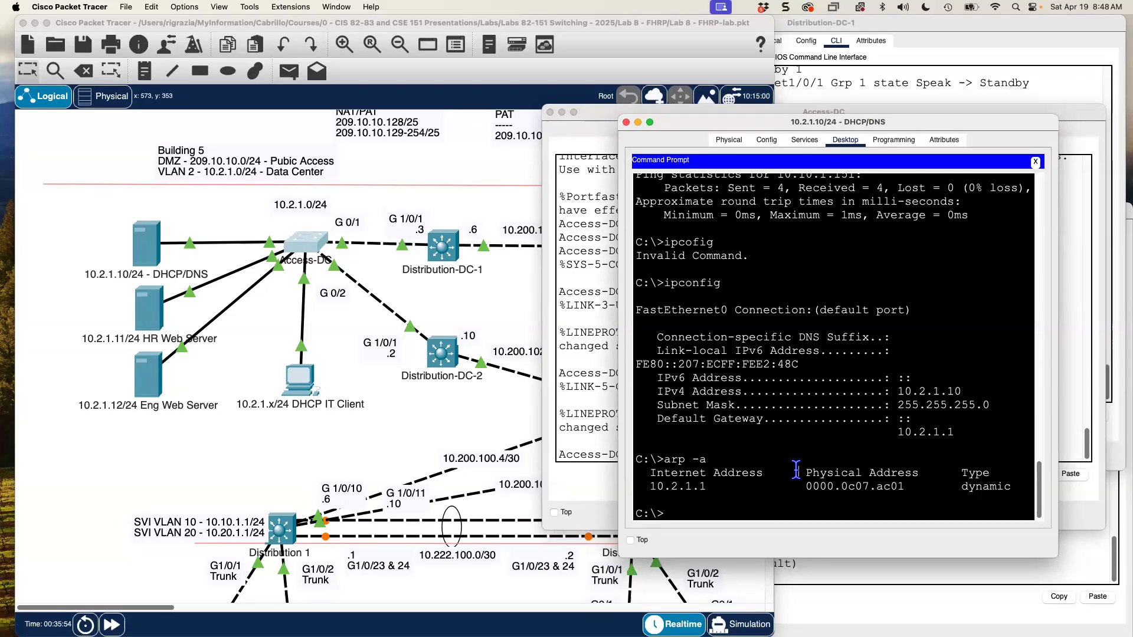
{"action": "key", "text": "Return"}
{"action": "key", "text": "Return"}
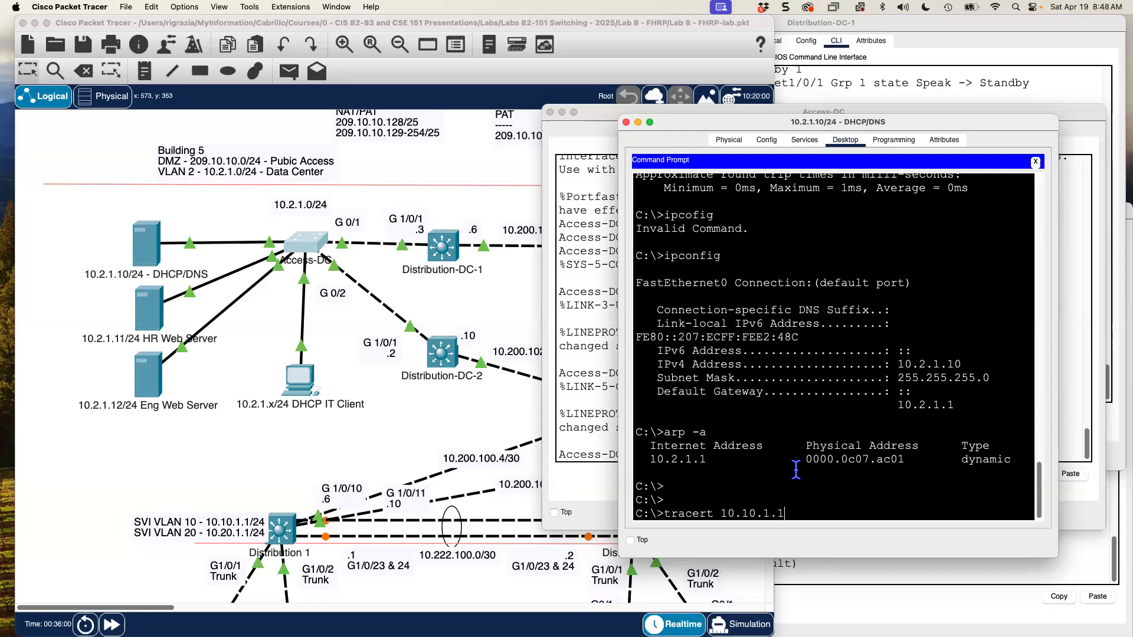
{"action": "key", "text": "Return"}
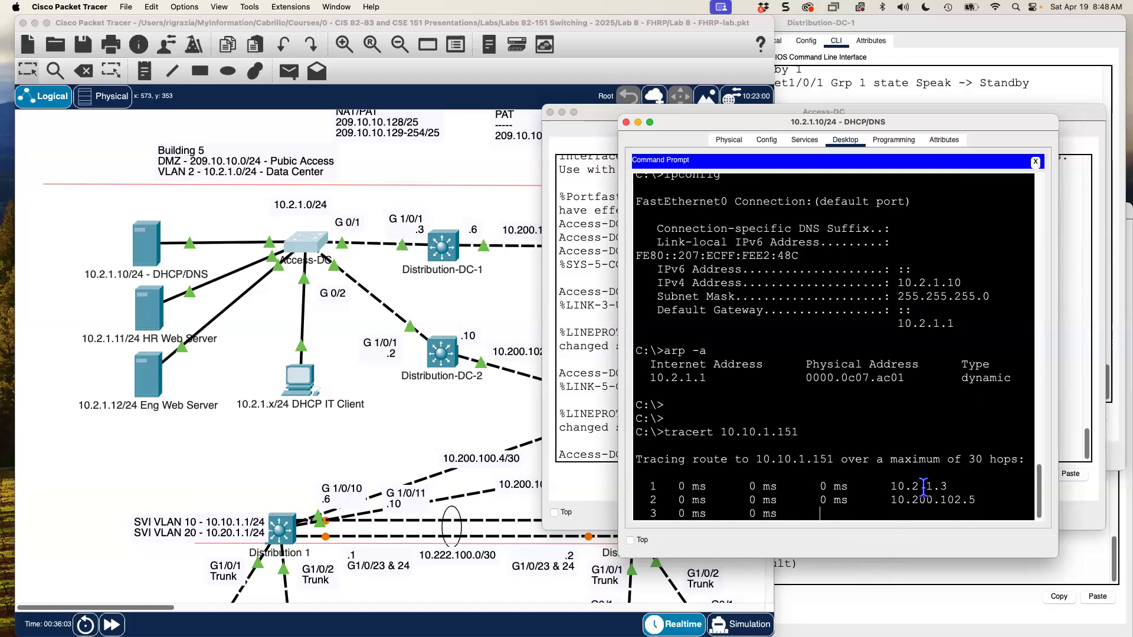
{"action": "left_click", "coordinate": [569, 420]}
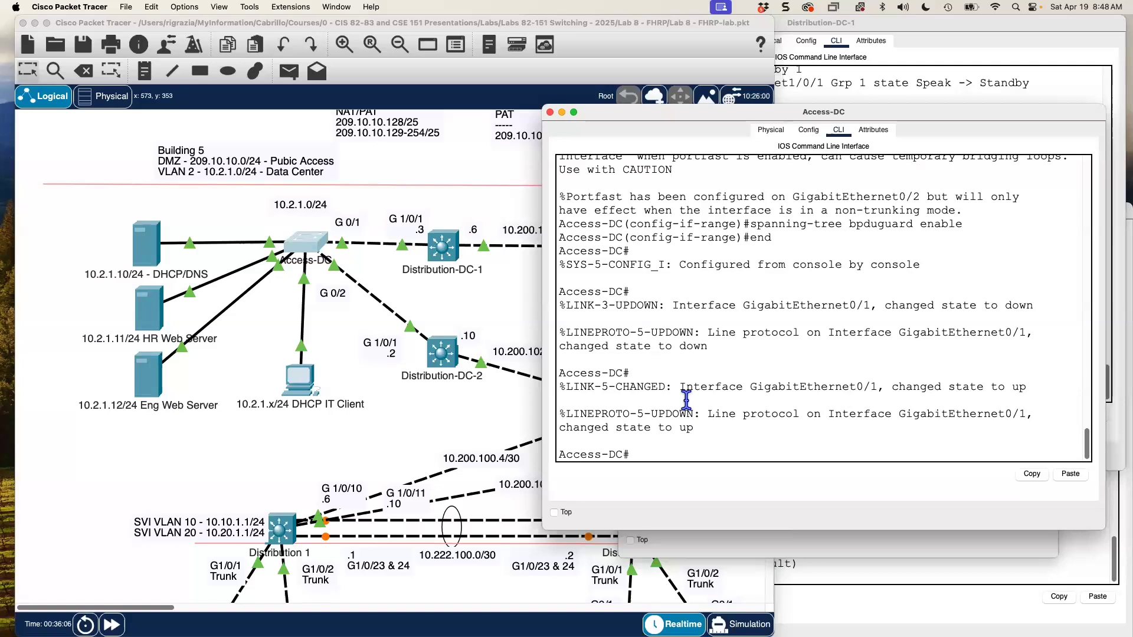
- Show Access-DC's MAC address table and highlight virtual MAC 0000.0c07.ac01 on Gig0/1
{"action": "type", "text": "show mac a"}
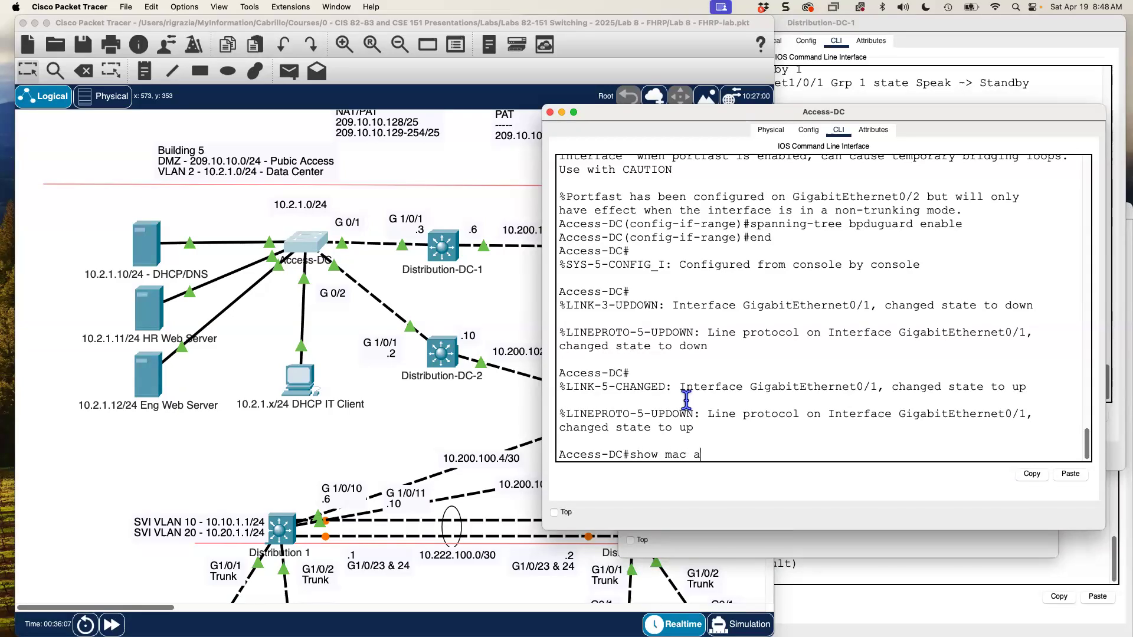
{"action": "type", "text": "dd"}
{"action": "key", "text": "Tab"}
{"action": "key", "text": "Return"}
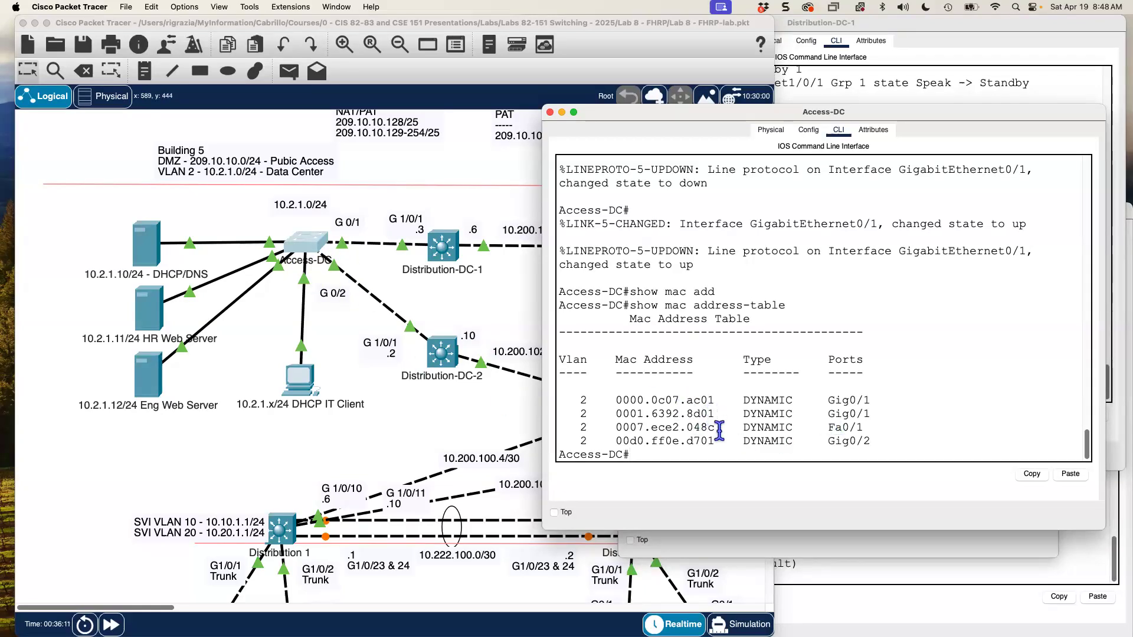
{"action": "left_click_drag", "start_coordinate": [715, 397], "coordinate": [613, 400]}
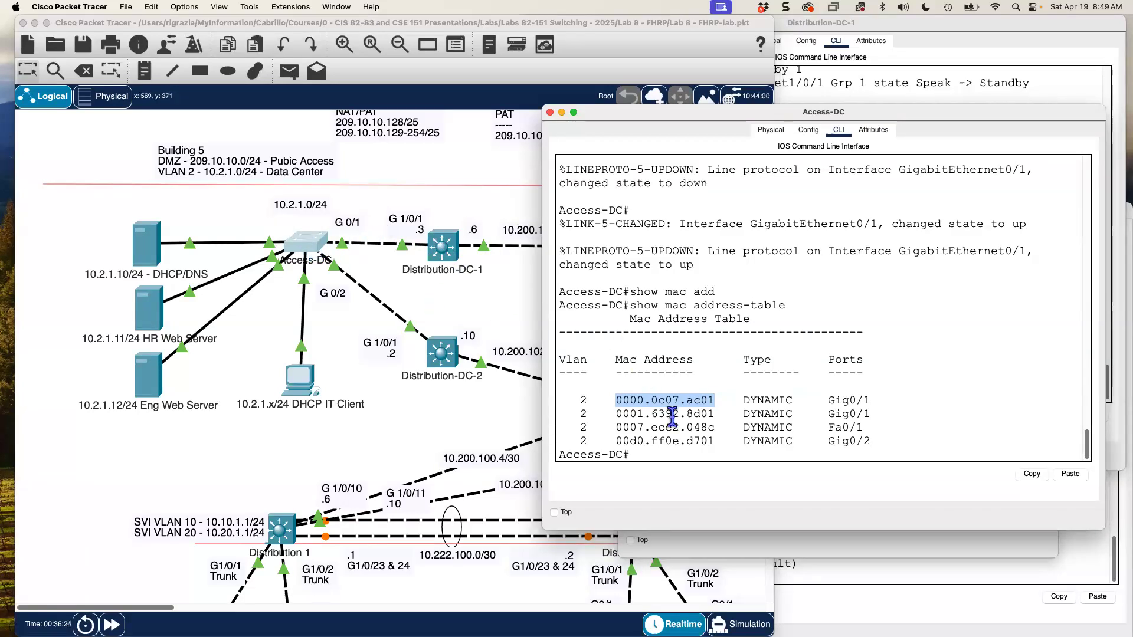
{"action": "left_click_drag", "start_coordinate": [713, 401], "coordinate": [614, 401]}
- Highlight the active virtual MAC in Distribution-DC-1's show standby output
{"action": "left_click", "coordinate": [889, 83]}
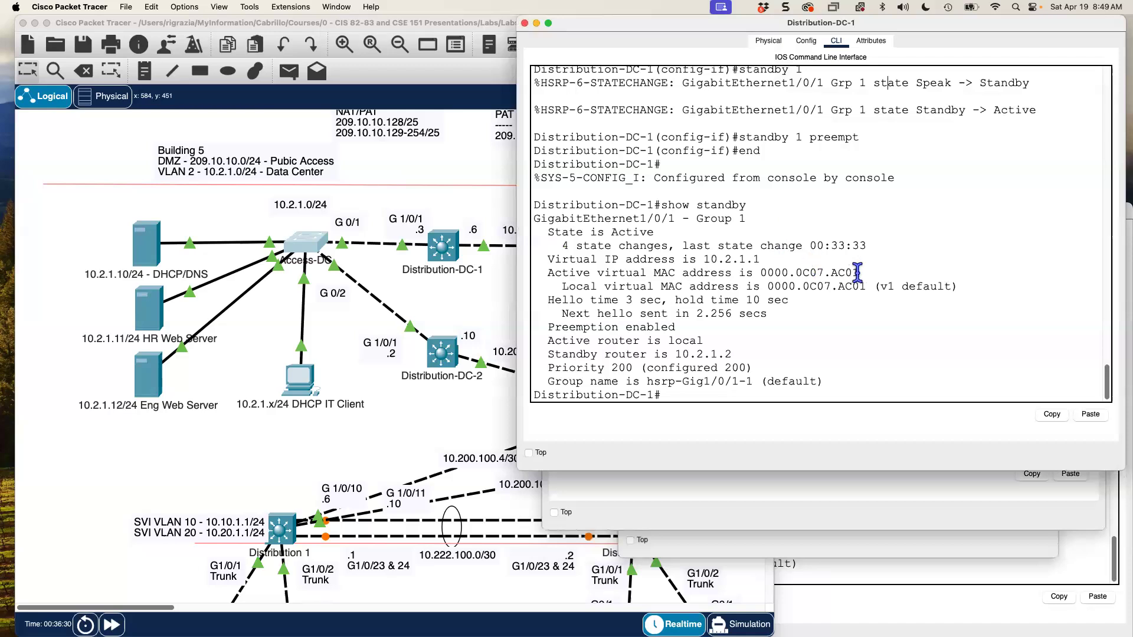
{"action": "left_click_drag", "start_coordinate": [859, 272], "coordinate": [760, 273]}
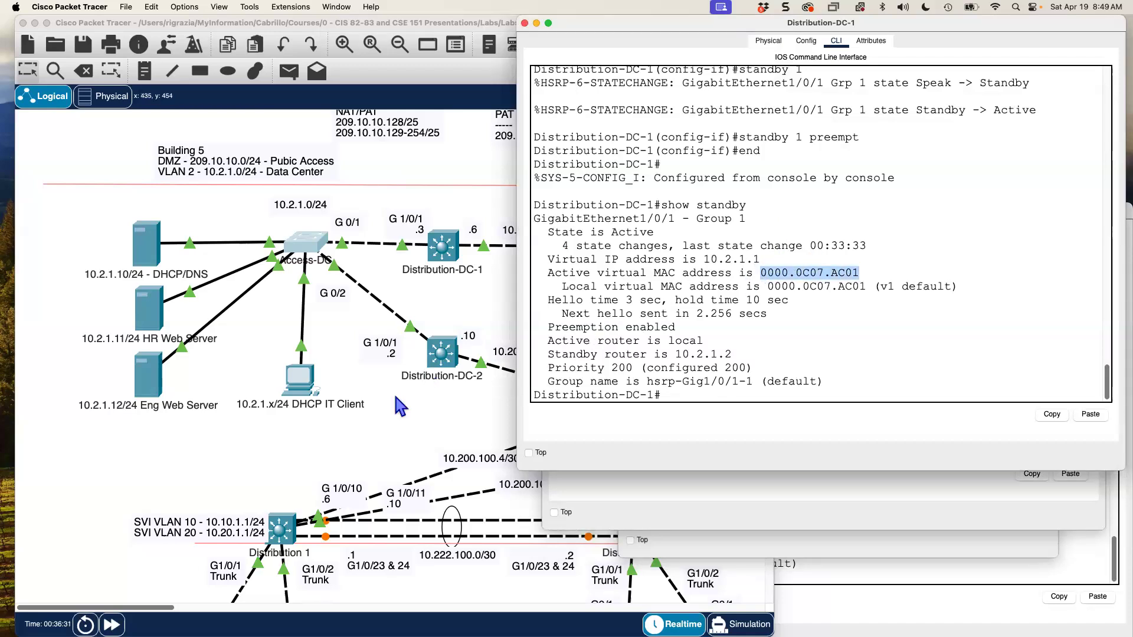
{"action": "left_click", "coordinate": [400, 413]}
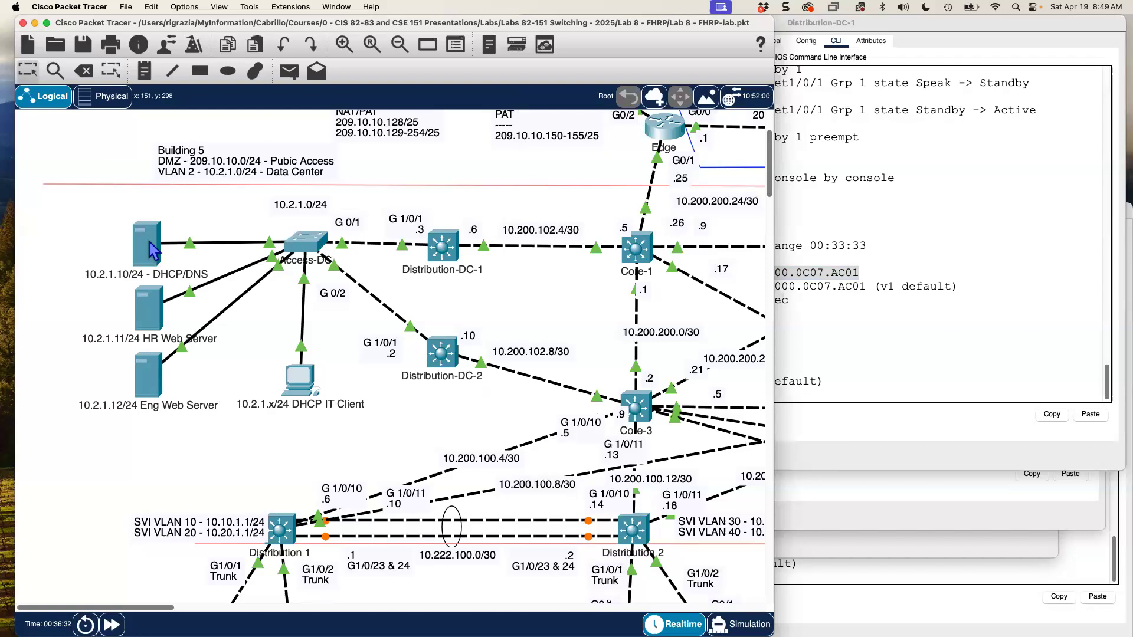
- Highlight first hop 10.2.1.3 in the server's tracert output, then return to the topology
{"action": "left_click", "coordinate": [150, 242]}
{"action": "left_click_drag", "start_coordinate": [947, 404], "coordinate": [894, 439]}
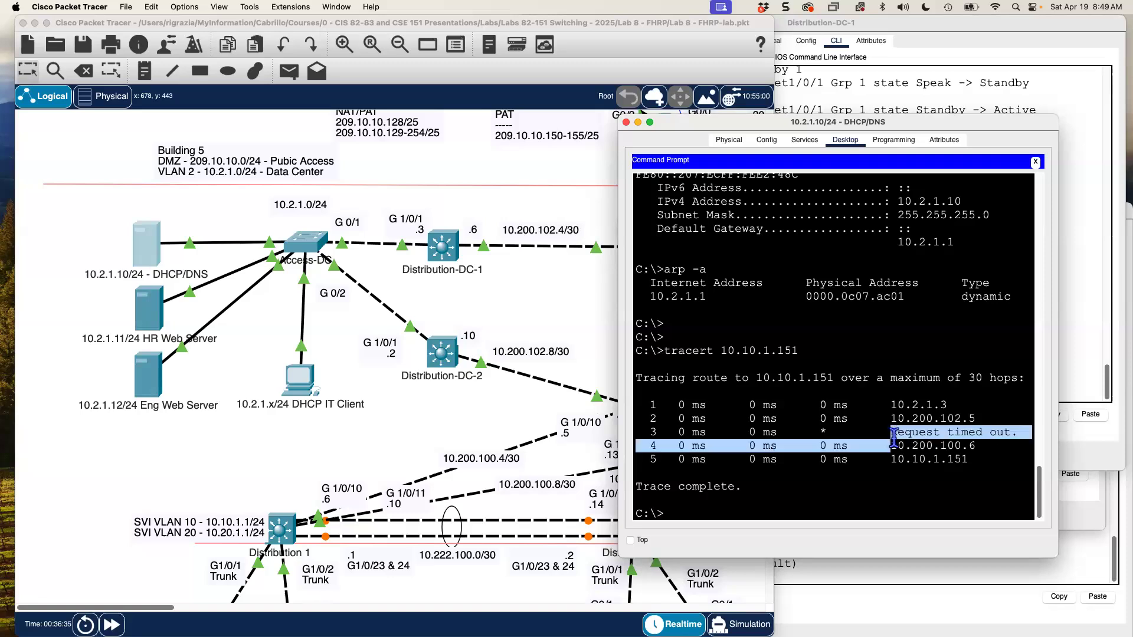
{"action": "left_click", "coordinate": [953, 401]}
{"action": "left_click_drag", "start_coordinate": [946, 405], "coordinate": [896, 405]}
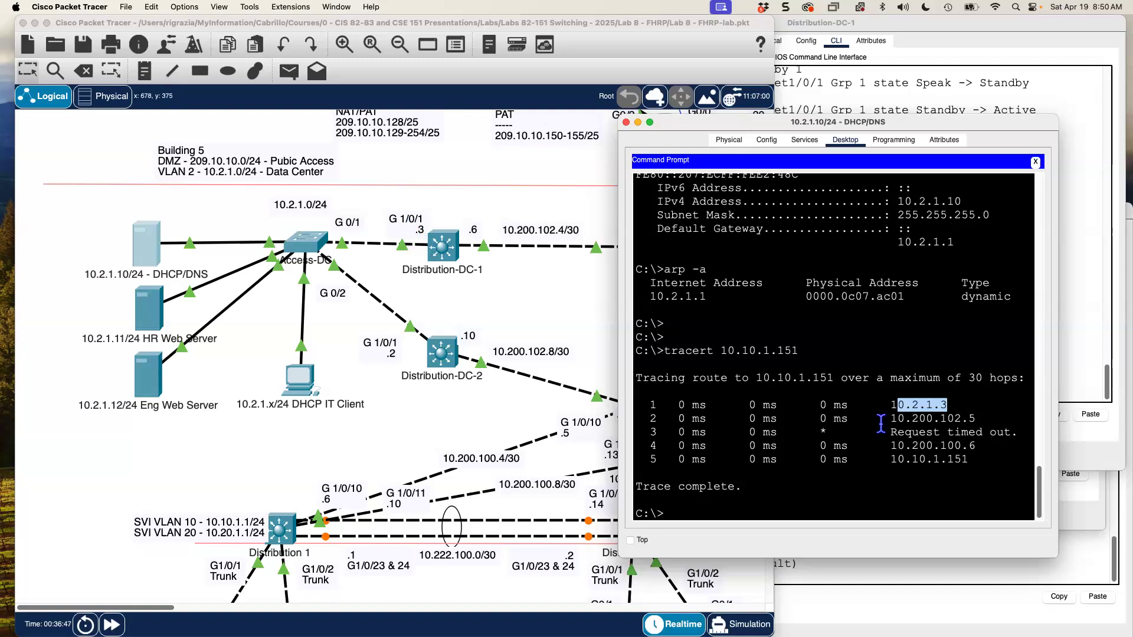
{"action": "left_click", "coordinate": [939, 459]}
{"action": "left_click_drag", "start_coordinate": [955, 406], "coordinate": [883, 406]}
{"action": "left_click", "coordinate": [521, 325]}
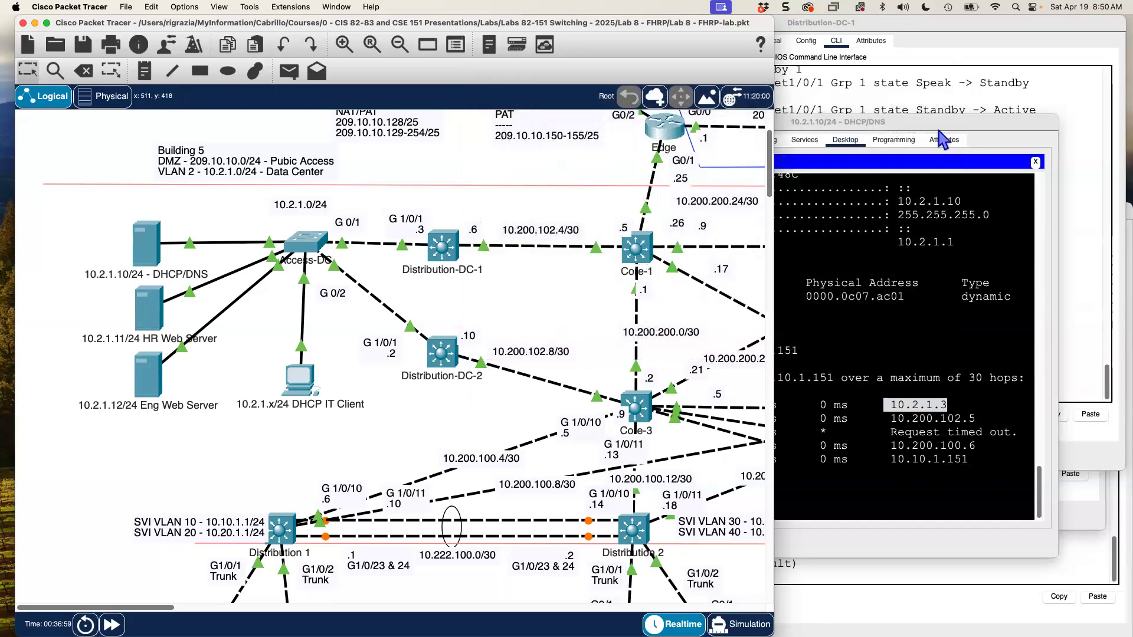
- Type ping 10.10.1.151 -n 50 at the DHCP/DNS server's prompt without running it
{"action": "left_click", "coordinate": [872, 297]}
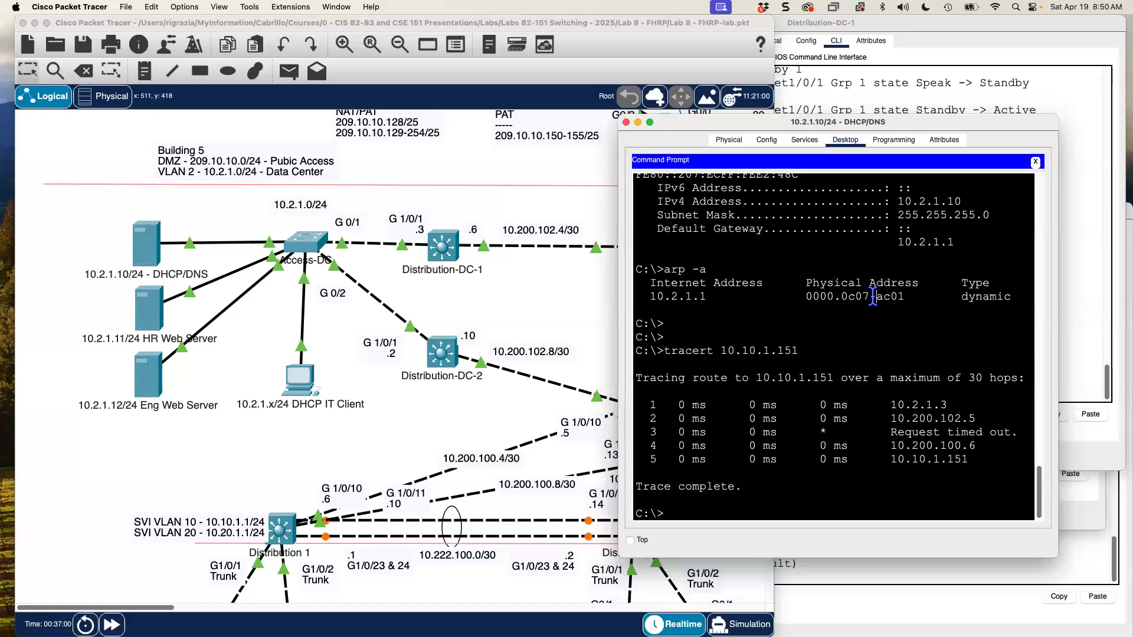
{"action": "type", "text": "ping 10.10.1.151 -n 50"}
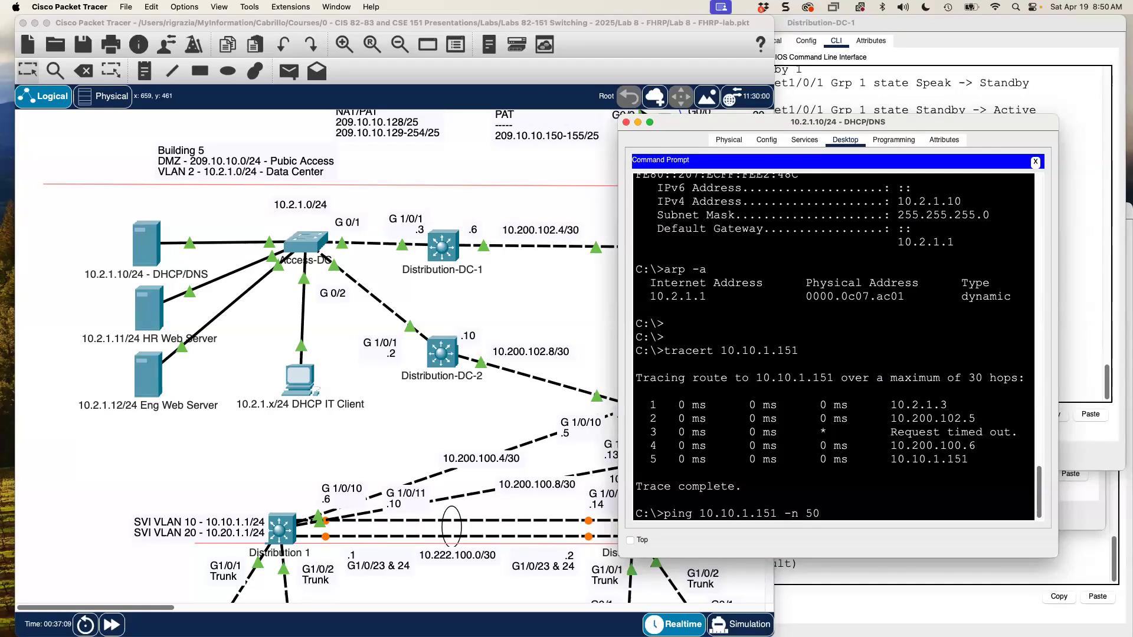
{"action": "left_click", "coordinate": [864, 100]}
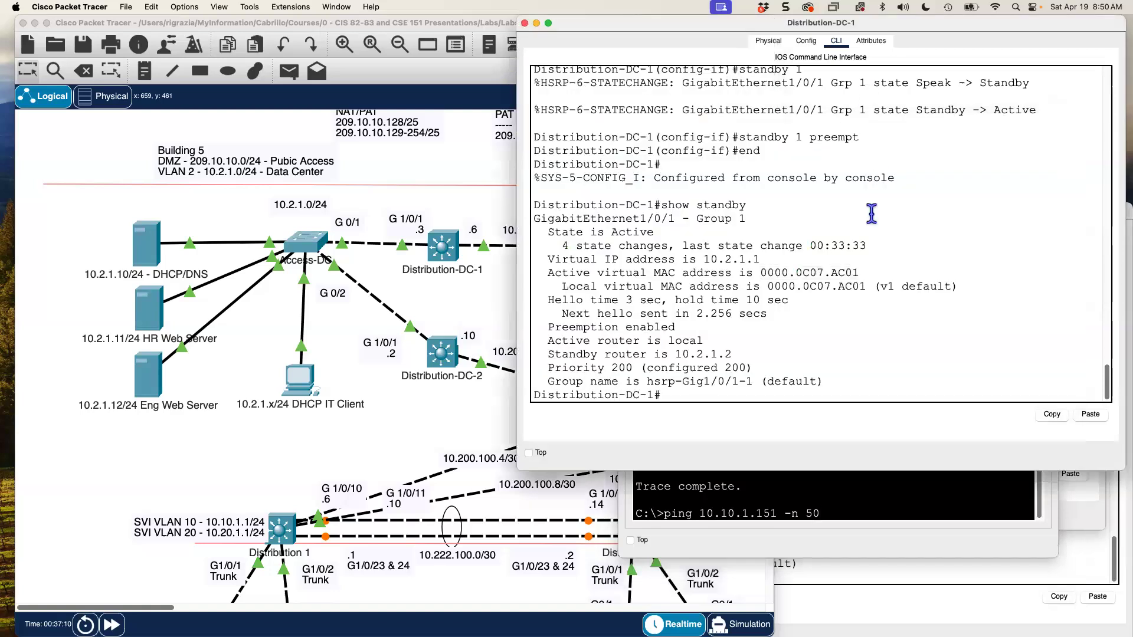
- On Distribution-DC-1, enter interface GigabitEthernet1/0/1 configuration and type shutdown
{"action": "type", "text": "conf t"}
{"action": "key", "text": "Return"}
{"action": "type", "text": "inter g 1/0/1"}
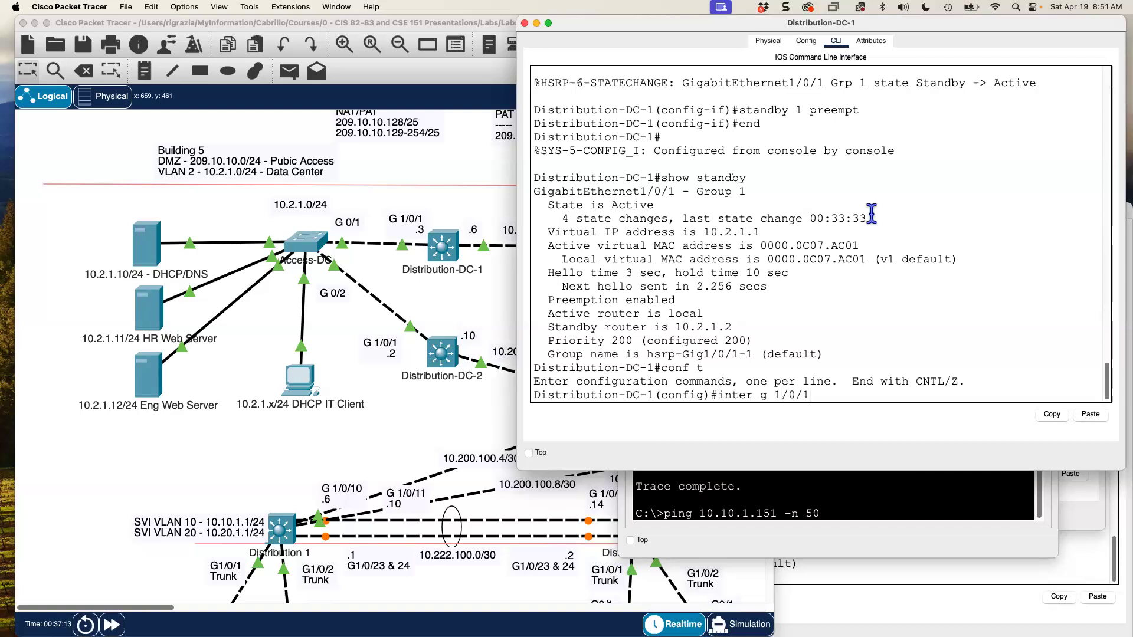
{"action": "key", "text": "Return"}
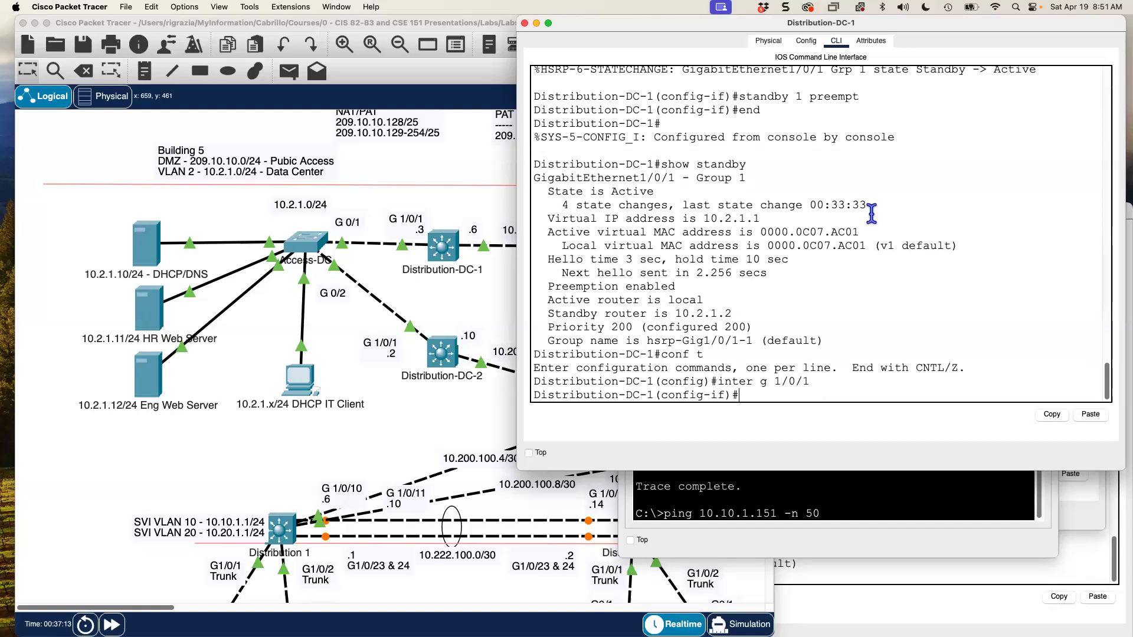
{"action": "type", "text": "shudo"}
{"action": "key", "text": "BackSpace"}
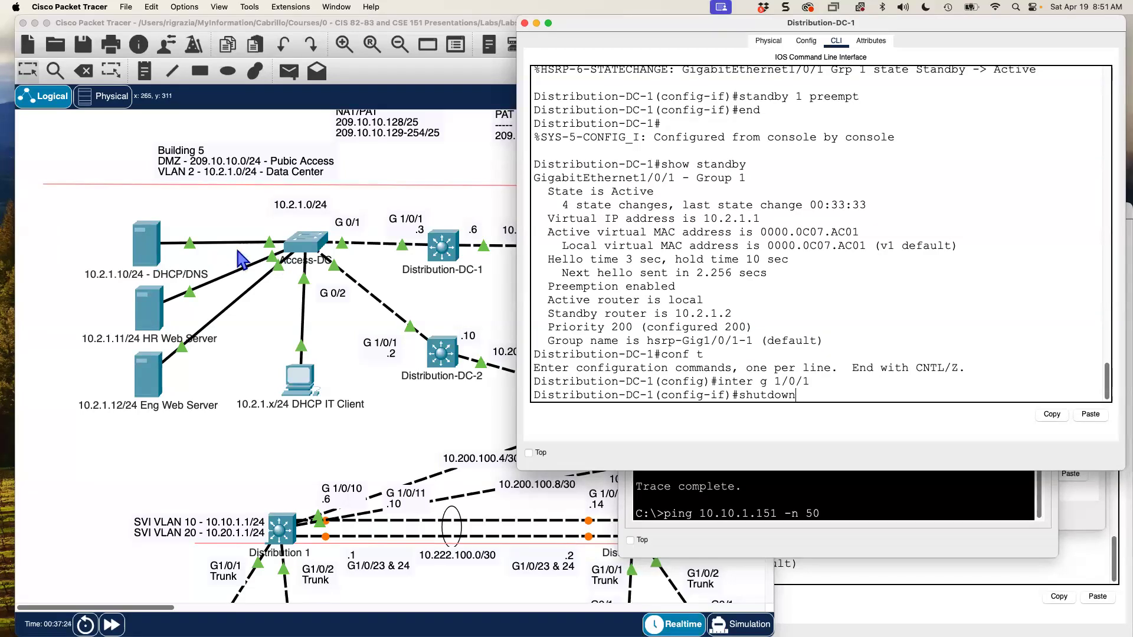
- Start the 50-packet ping from the host, then shut down DC-1's G1/0/1 uplink
{"action": "left_click", "coordinate": [887, 491]}
{"action": "key", "text": "Return"}
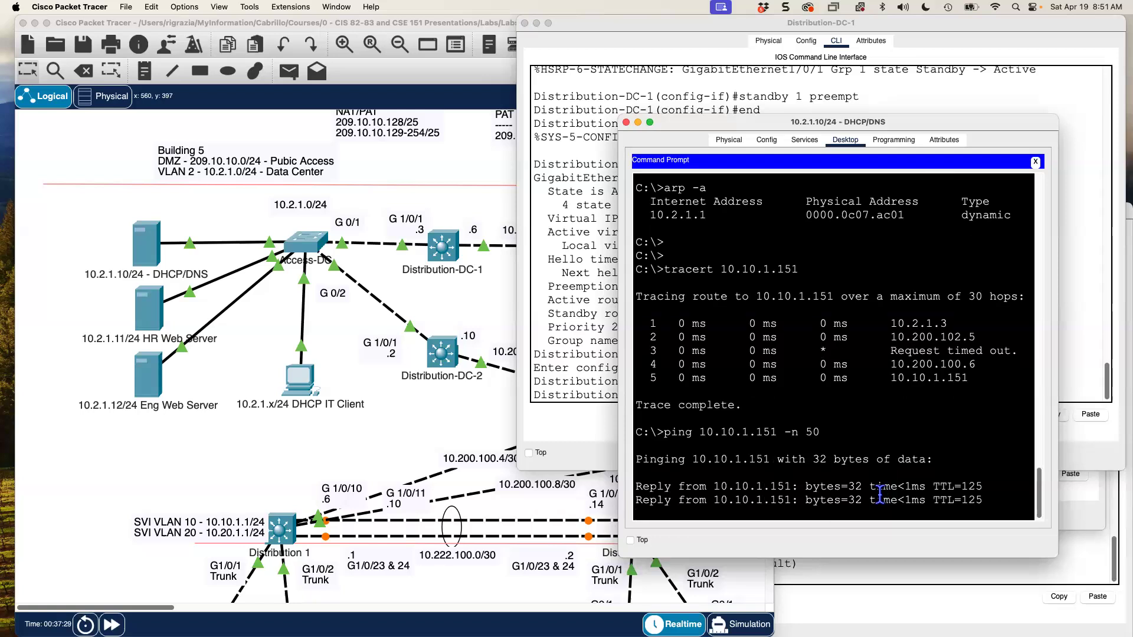
{"action": "left_click", "coordinate": [837, 89]}
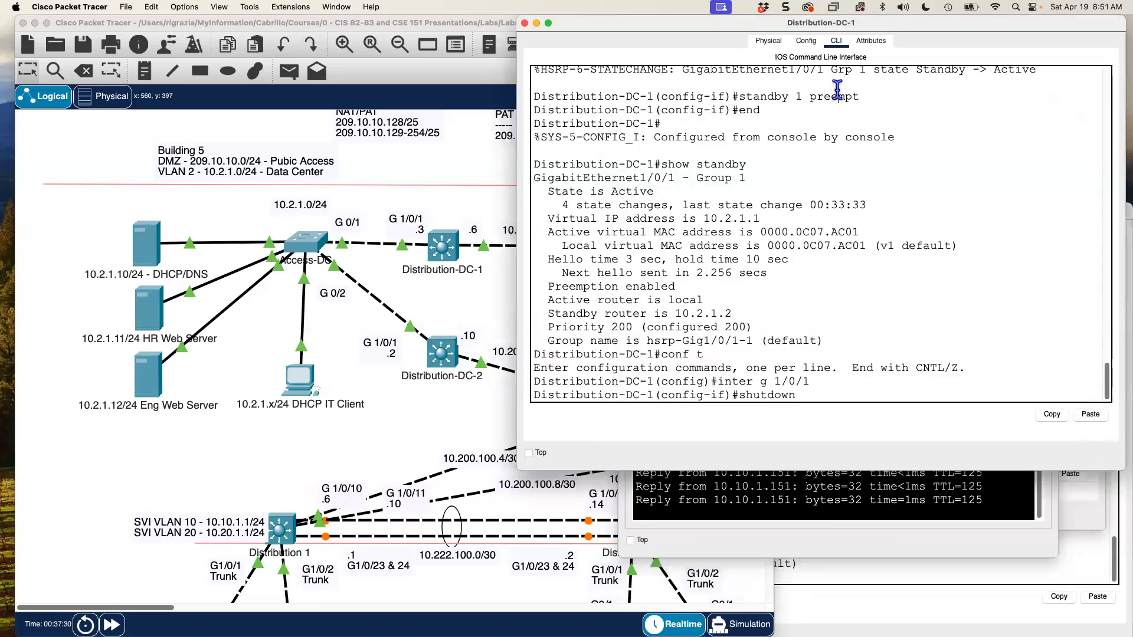
{"action": "key", "text": "Return"}
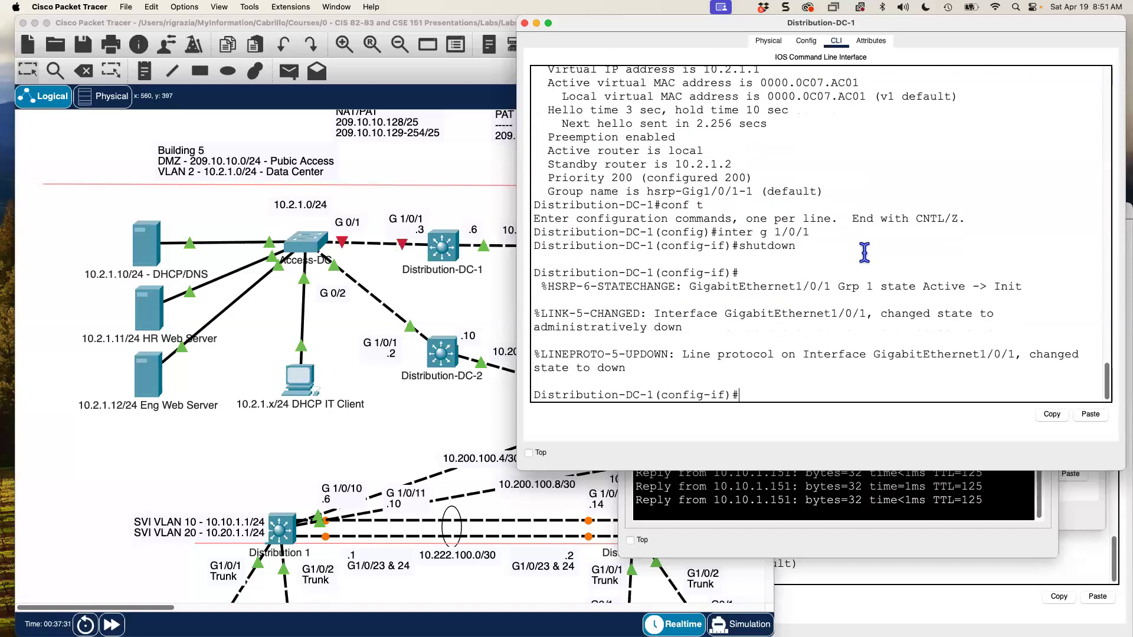
{"action": "left_click", "coordinate": [882, 599]}
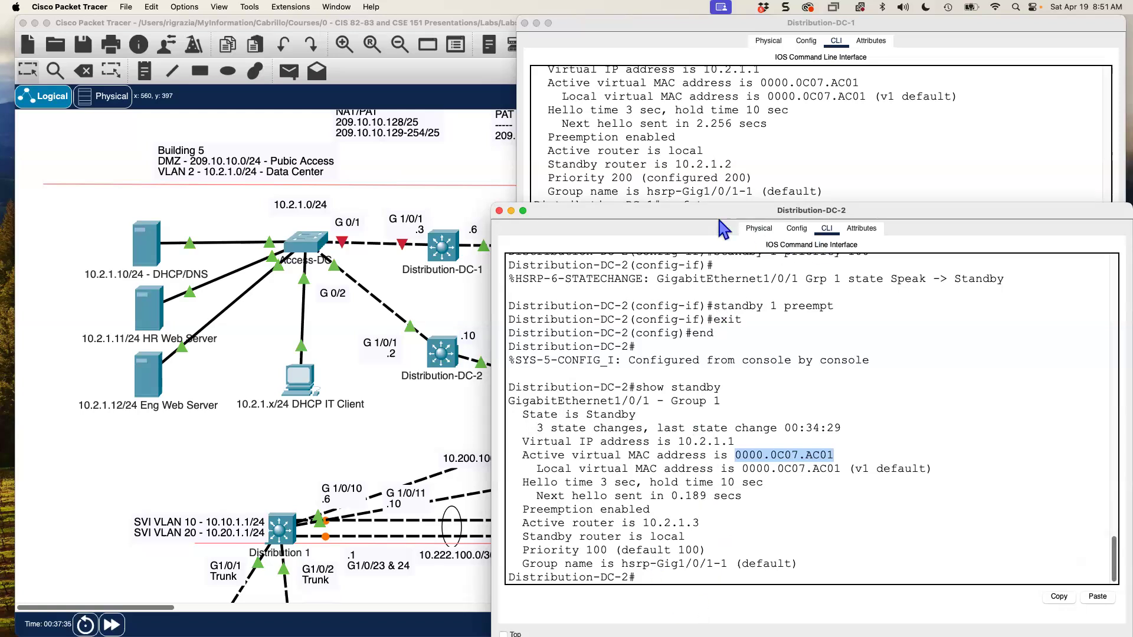
- Arrange Distribution-DC-2's console and the host's ping window side by side
{"action": "left_click_drag", "start_coordinate": [717, 209], "coordinate": [645, 365]}
{"action": "left_click_drag", "start_coordinate": [800, 474], "coordinate": [804, 510]}
{"action": "left_click", "coordinate": [785, 487]}
{"action": "left_click_drag", "start_coordinate": [672, 128], "coordinate": [129, 189]}
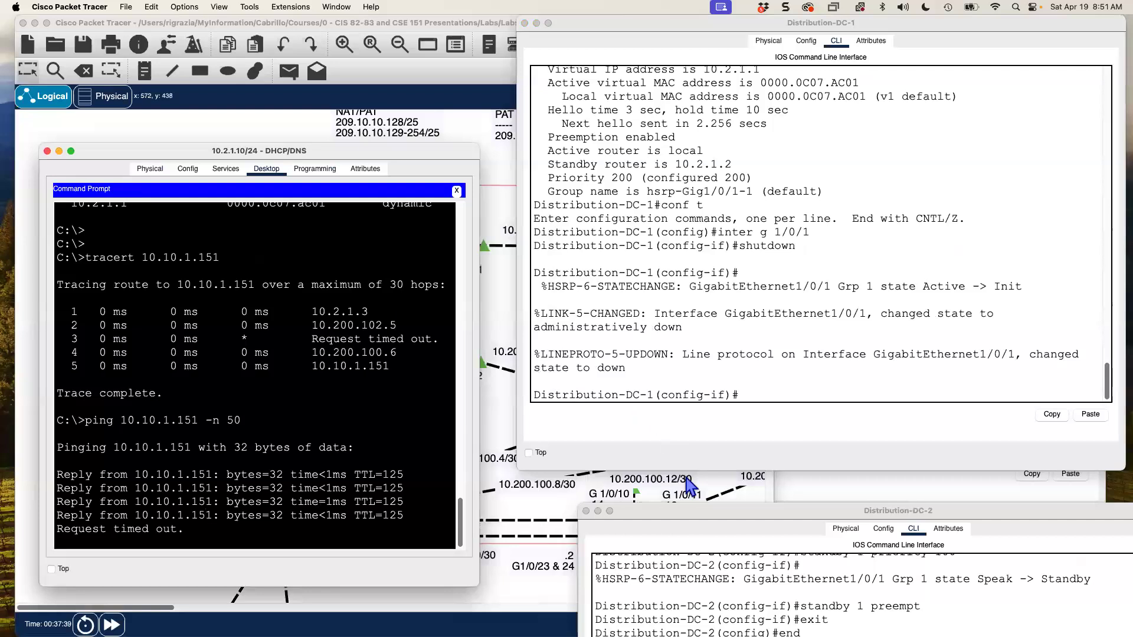
{"action": "left_click_drag", "start_coordinate": [692, 512], "coordinate": [672, 215]}
{"action": "left_click_drag", "start_coordinate": [646, 137], "coordinate": [653, 126]}
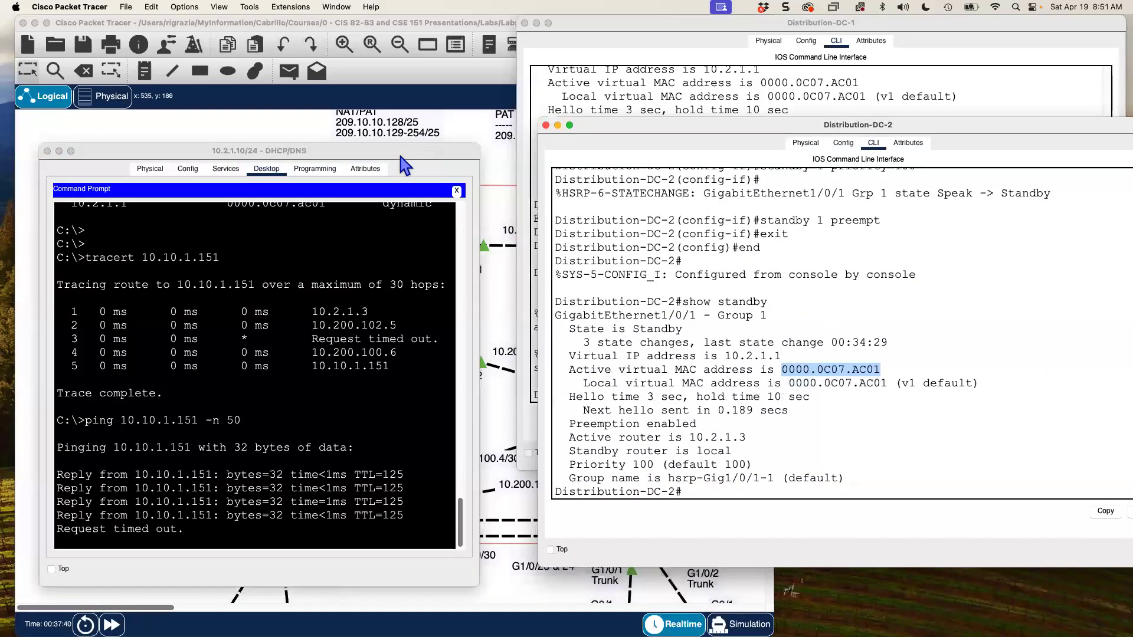
{"action": "left_click_drag", "start_coordinate": [398, 155], "coordinate": [416, 179]}
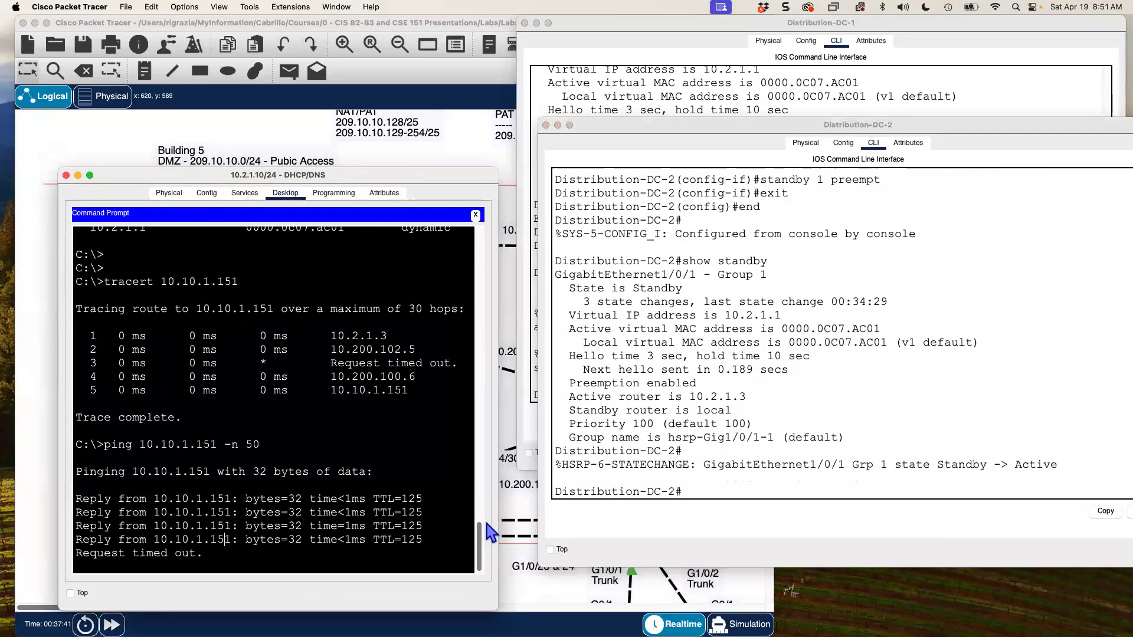
- Highlight DC-2's Standby -> Active change, watch the ping replies recover, and stop the ping
{"action": "left_click_drag", "start_coordinate": [939, 464], "coordinate": [1059, 464]}
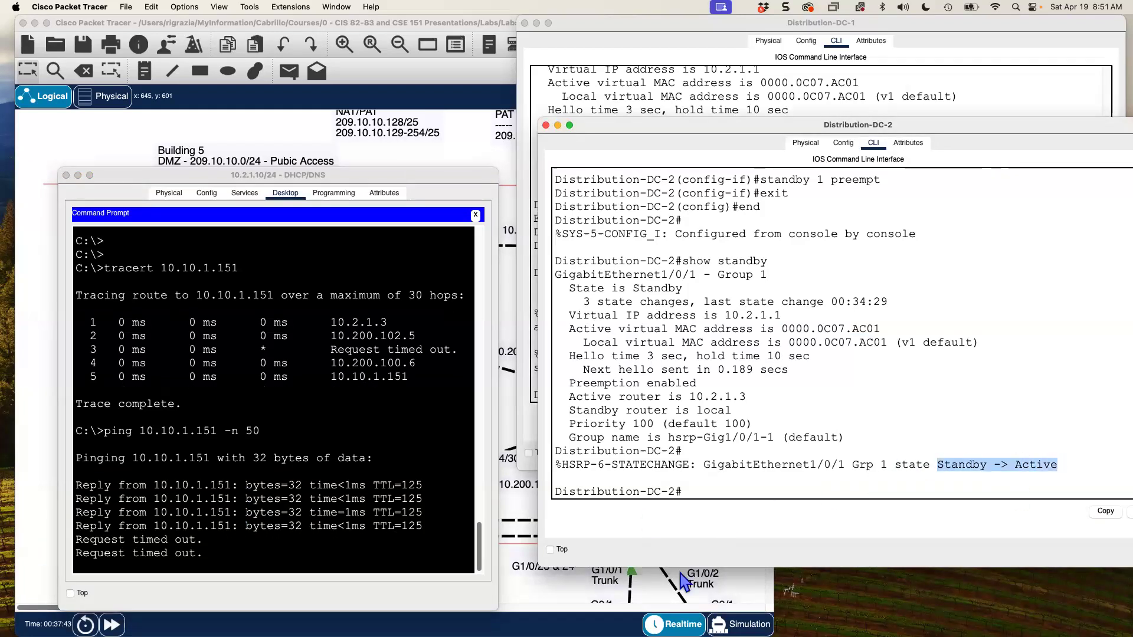
{"action": "left_click", "coordinate": [72, 557]}
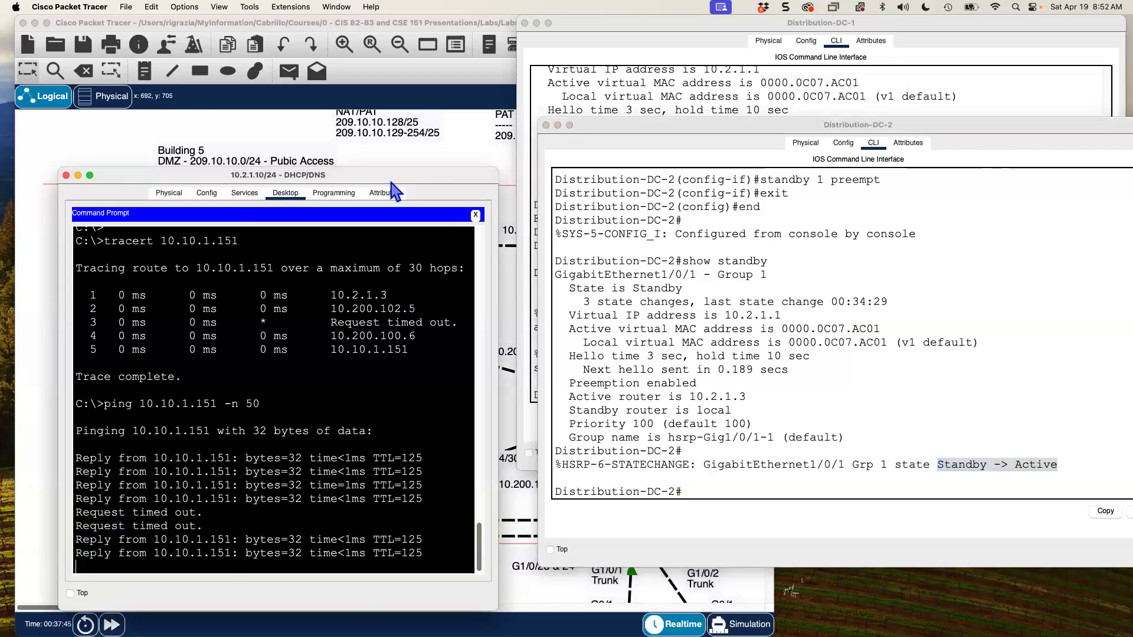
{"action": "left_click_drag", "start_coordinate": [399, 174], "coordinate": [676, 320]}
{"action": "left_click_drag", "start_coordinate": [755, 267], "coordinate": [764, 255]}
{"action": "left_click_drag", "start_coordinate": [518, 250], "coordinate": [580, 230]}
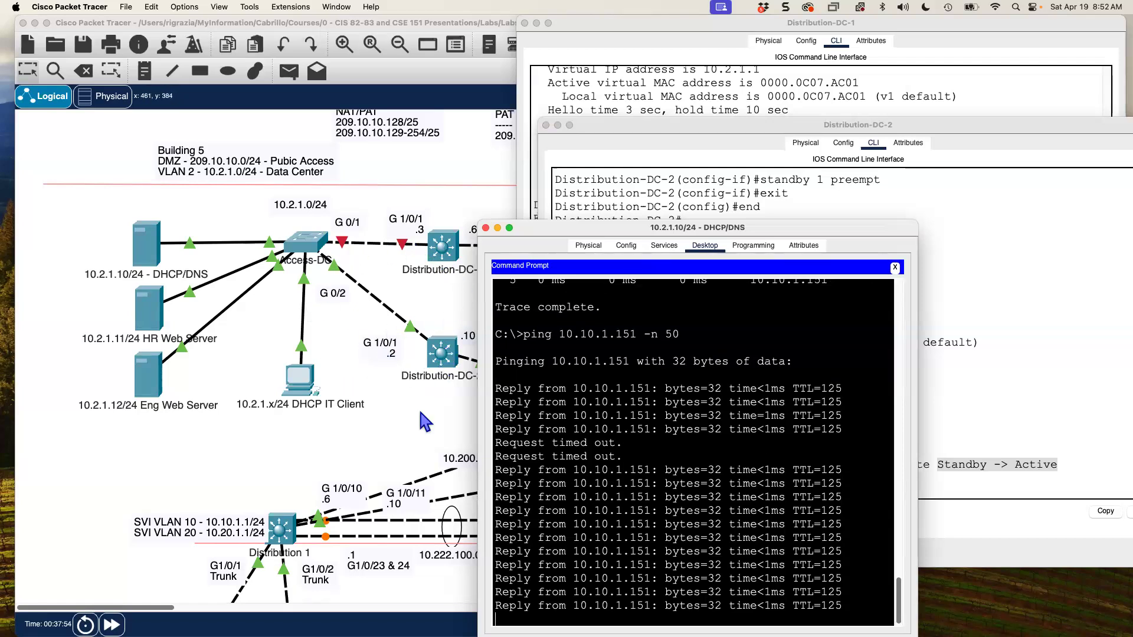
{"action": "left_click", "coordinate": [1066, 451]}
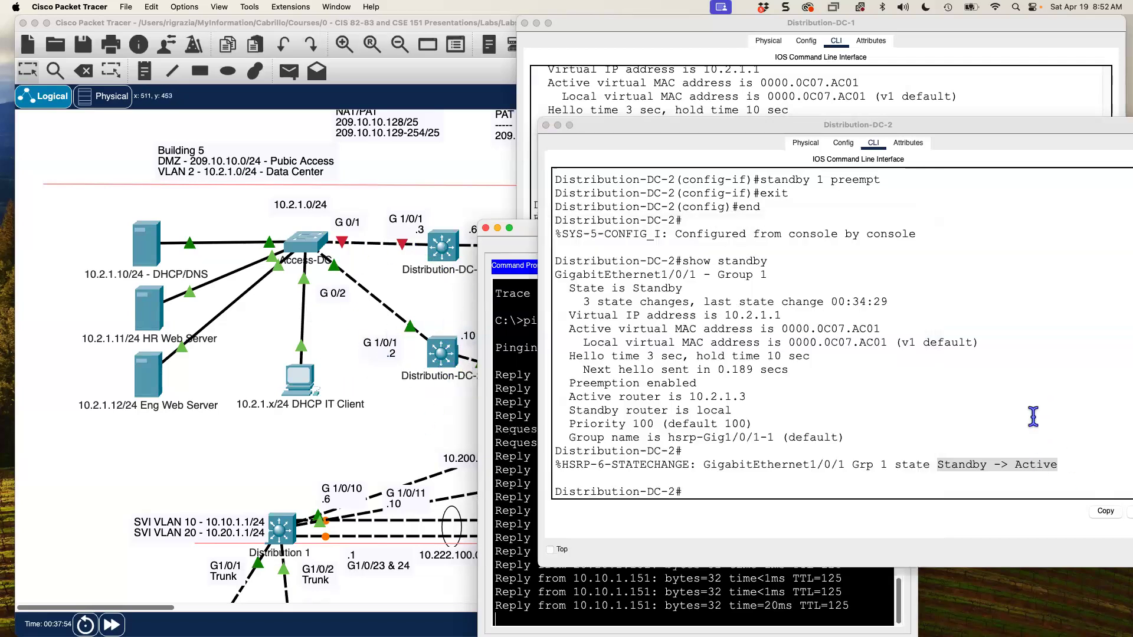
{"action": "double_click", "coordinate": [1027, 465]}
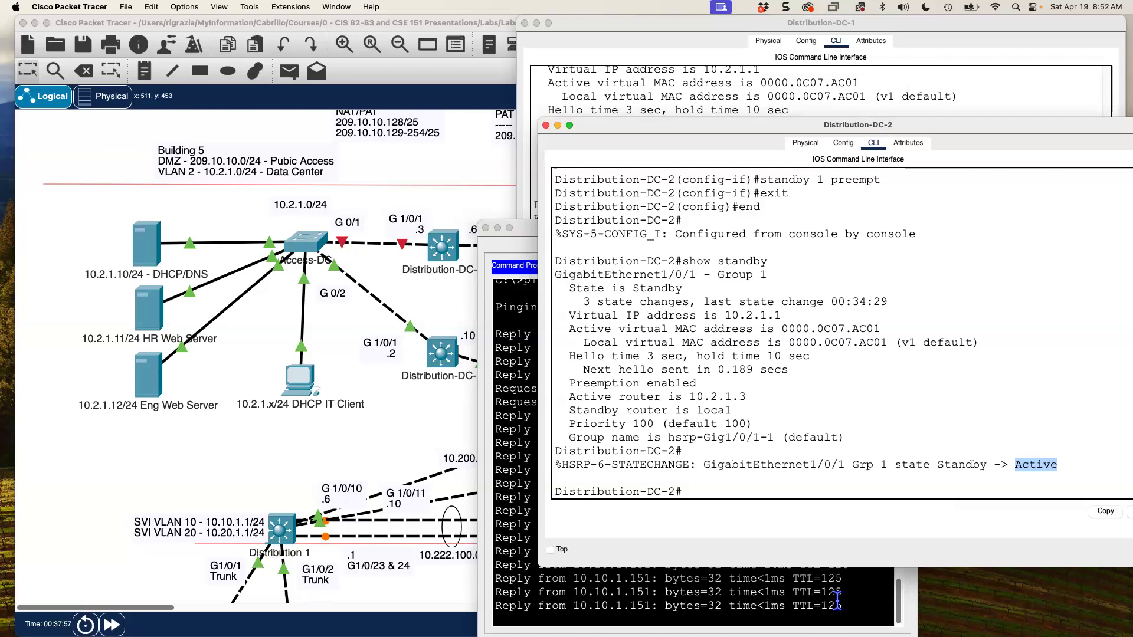
{"action": "left_click_drag", "start_coordinate": [526, 230], "coordinate": [516, 131]}
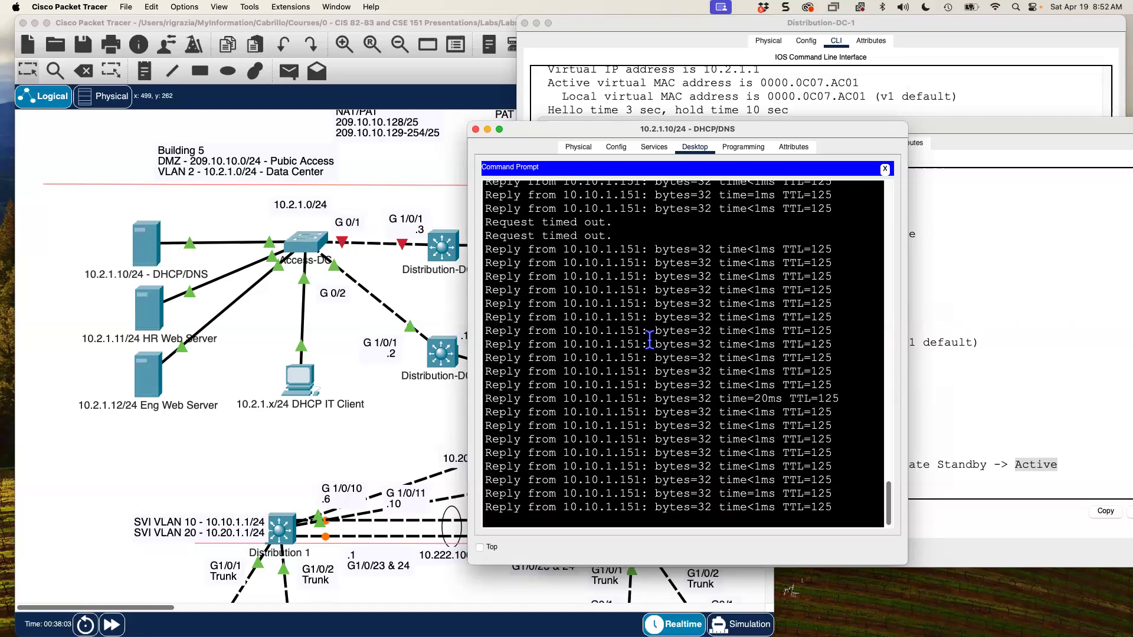
{"action": "key", "text": "ctrl+c"}
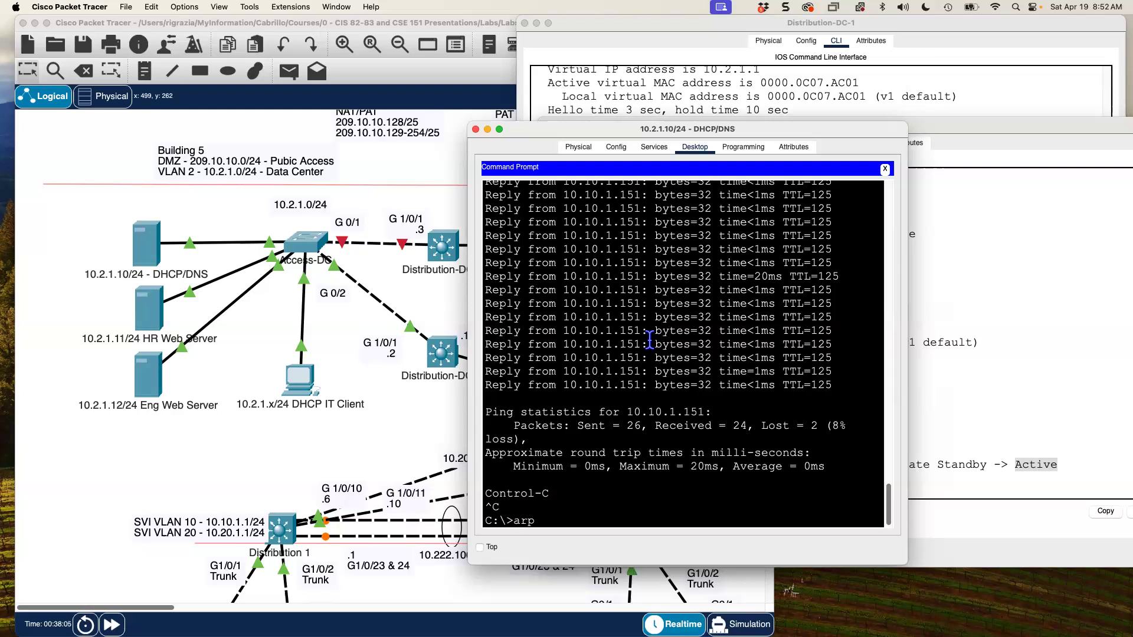
- Run arp -a on the host, confirming gateway 10.2.1.1 still maps to 0000.0c07.ac01
{"action": "type", "text": "arp -a"}
{"action": "key", "text": "Return"}
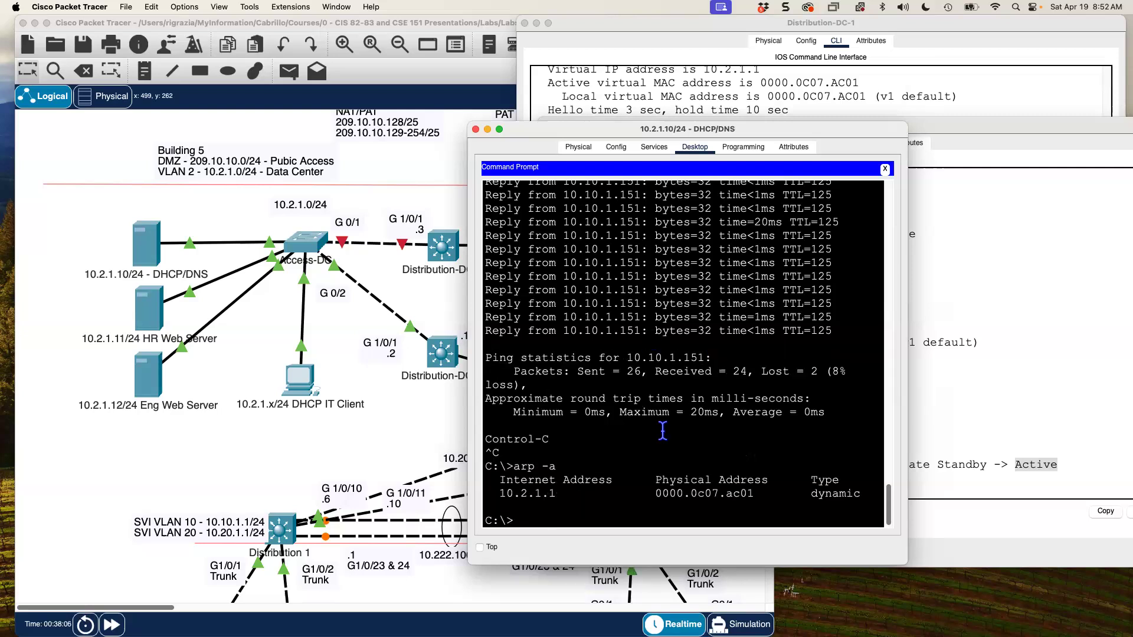
{"action": "left_click_drag", "start_coordinate": [500, 495], "coordinate": [551, 495]}
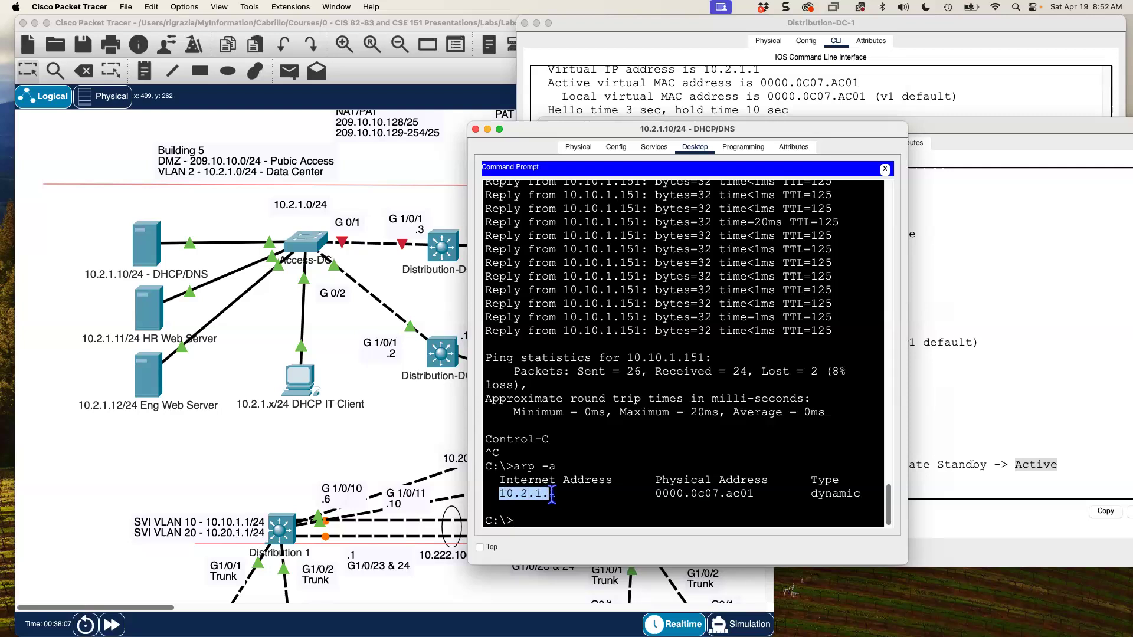
{"action": "left_click", "coordinate": [642, 495]}
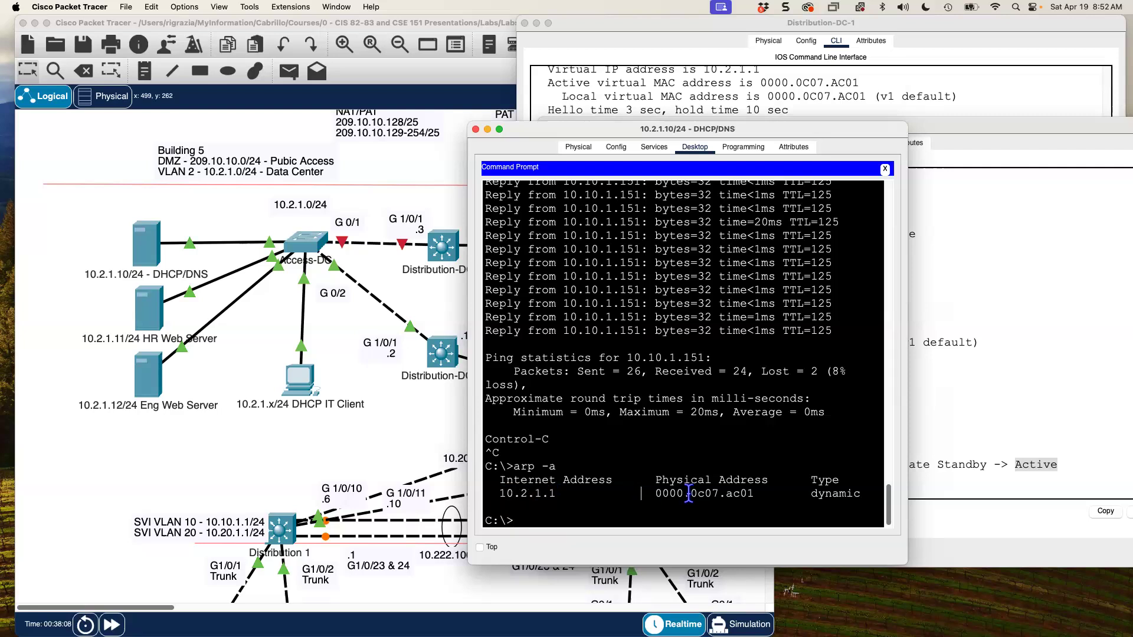
{"action": "left_click_drag", "start_coordinate": [701, 499], "coordinate": [772, 488]}
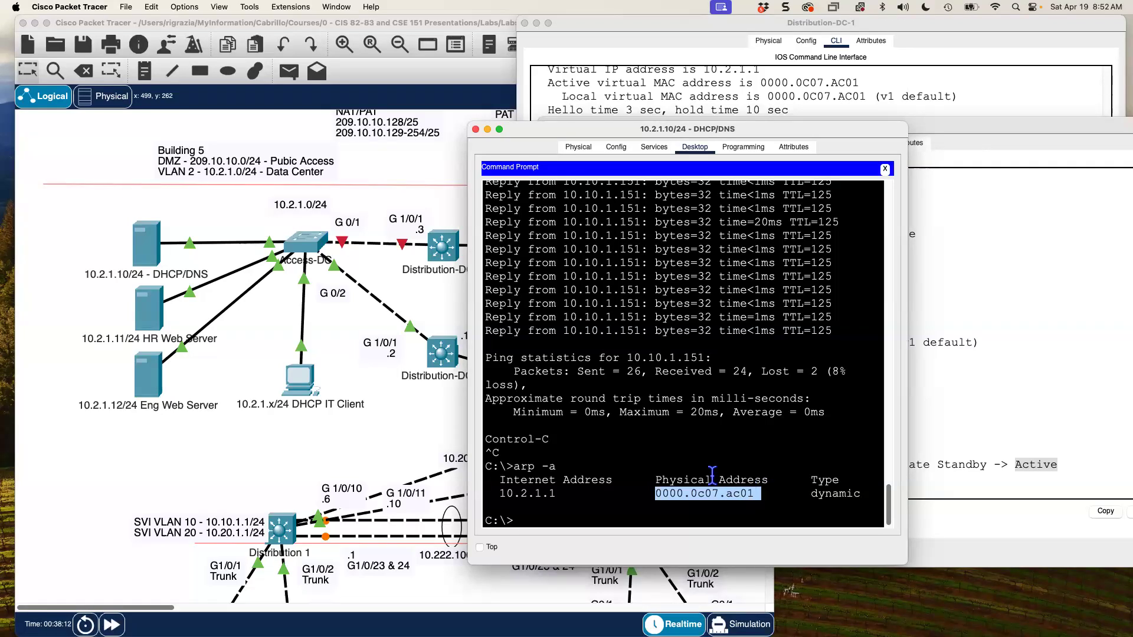
{"action": "left_click", "coordinate": [311, 242]}
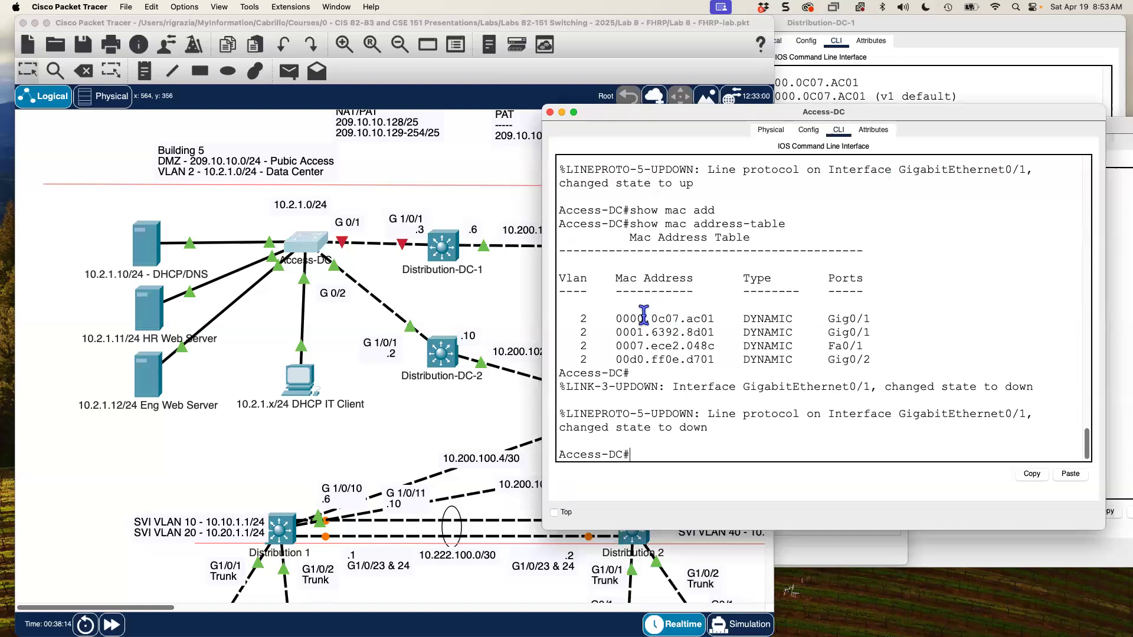
- Rerun show mac address-table on Access-DC, confirming 0000.0c07.ac01 moved from Gig0/1 to Gig0/2
{"action": "left_click_drag", "start_coordinate": [616, 317], "coordinate": [879, 320]}
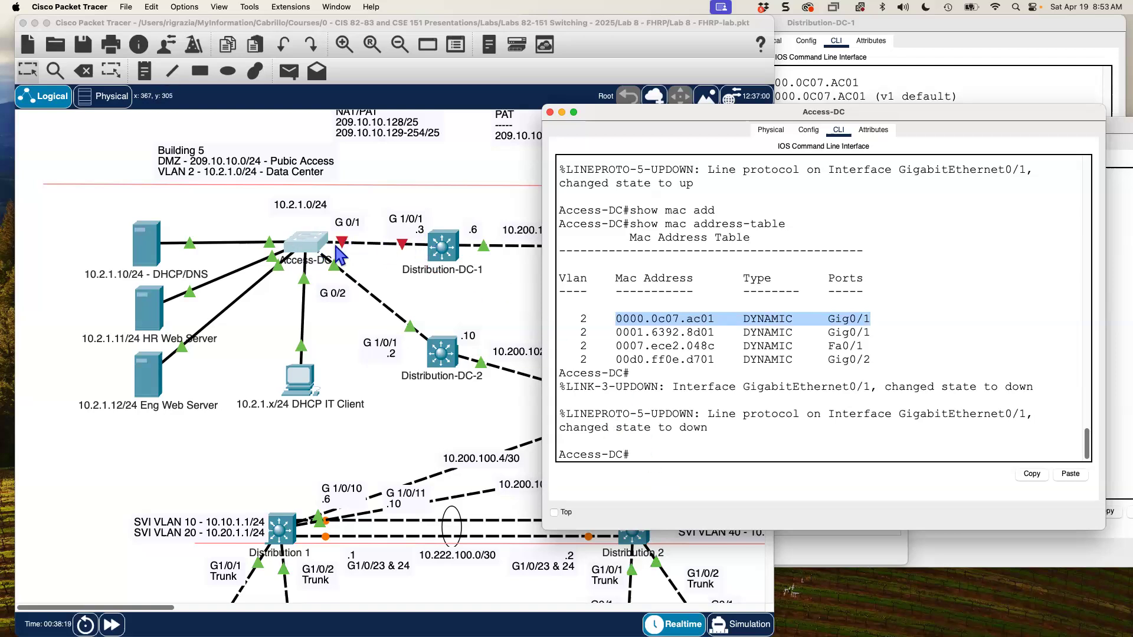
{"action": "left_click", "coordinate": [697, 450]}
{"action": "key", "text": "Up"}
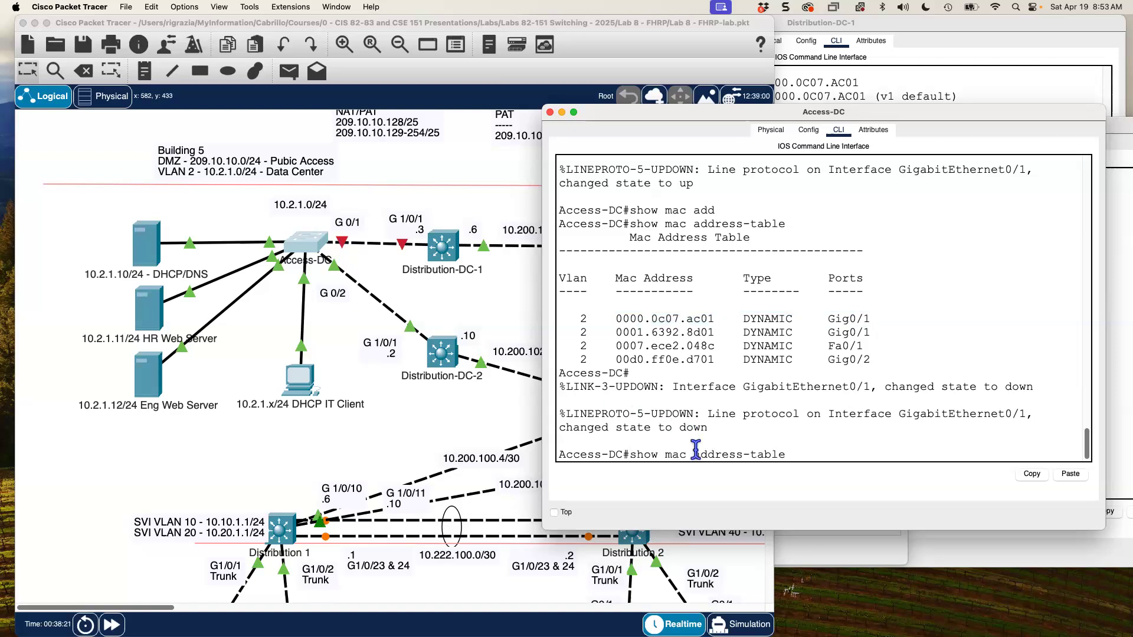
{"action": "key", "text": "Return"}
{"action": "left_click_drag", "start_coordinate": [616, 415], "coordinate": [871, 414]}
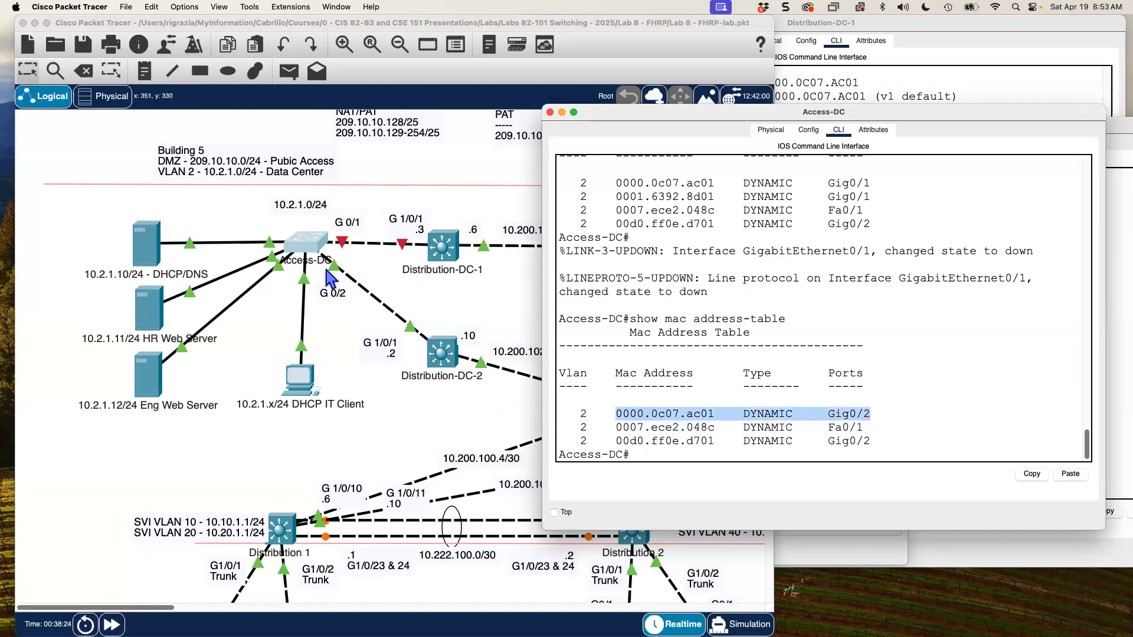
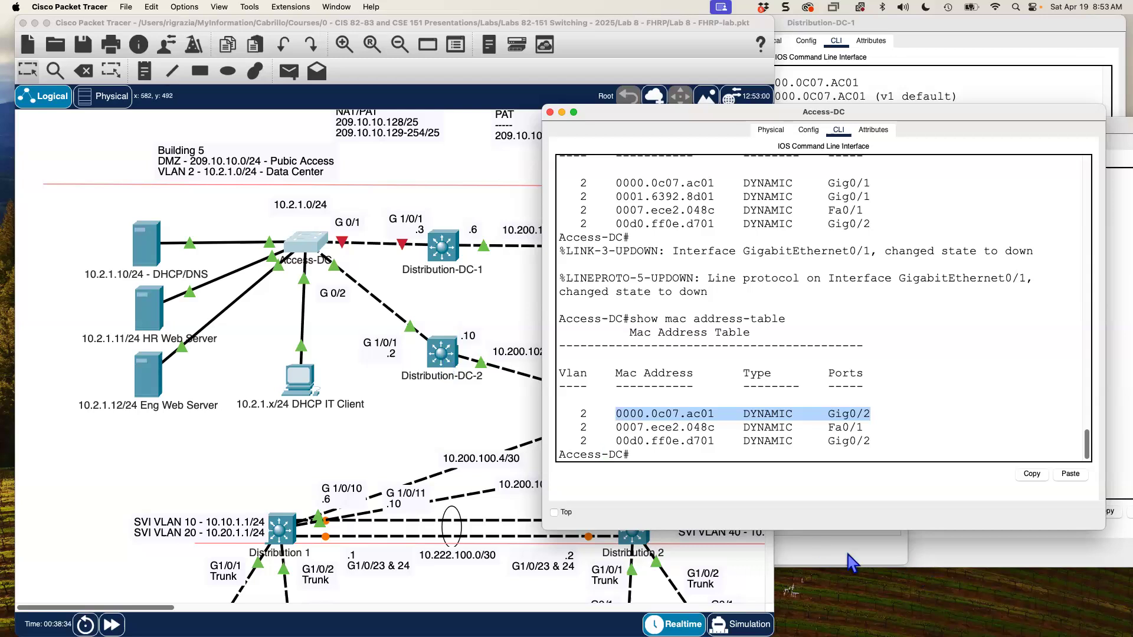
- Bring Distribution-DC-2's console forward and point out its active virtual MAC 0000.0C07.AC01
{"action": "left_click", "coordinate": [1116, 240]}
{"action": "left_click_drag", "start_coordinate": [969, 128], "coordinate": [977, 198]}
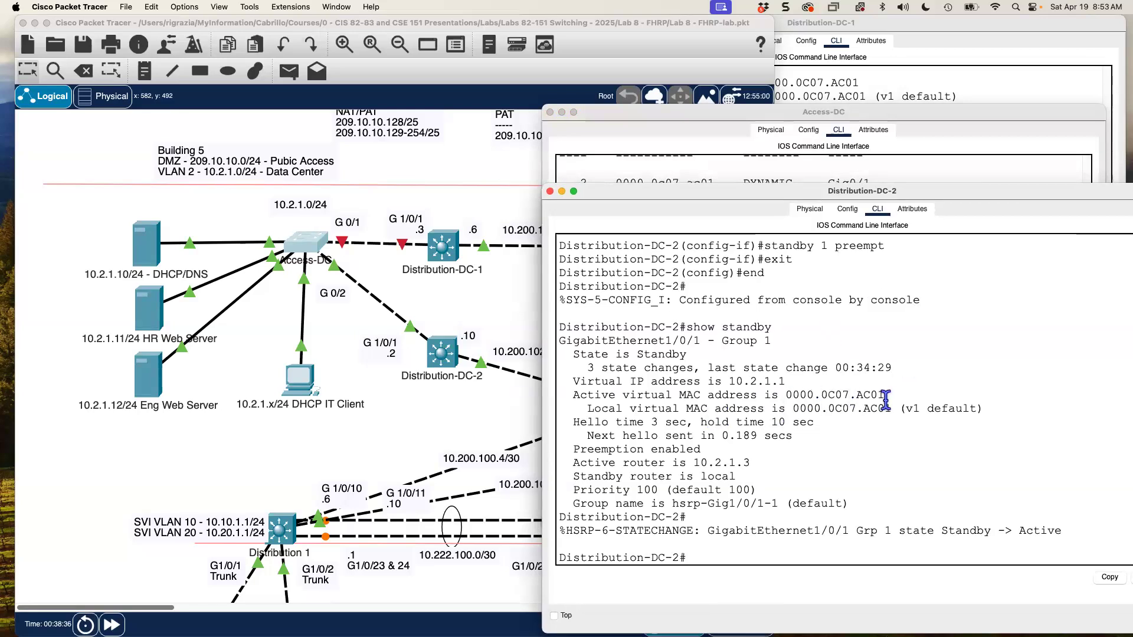
{"action": "left_click_drag", "start_coordinate": [885, 394], "coordinate": [784, 399]}
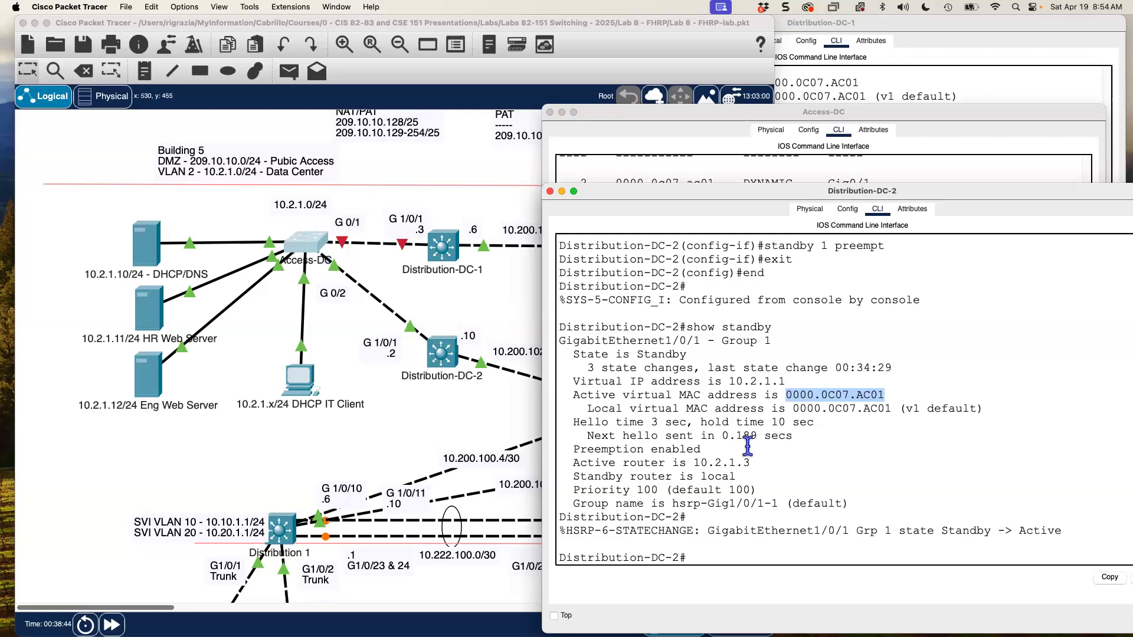
{"action": "left_click", "coordinate": [789, 394]}
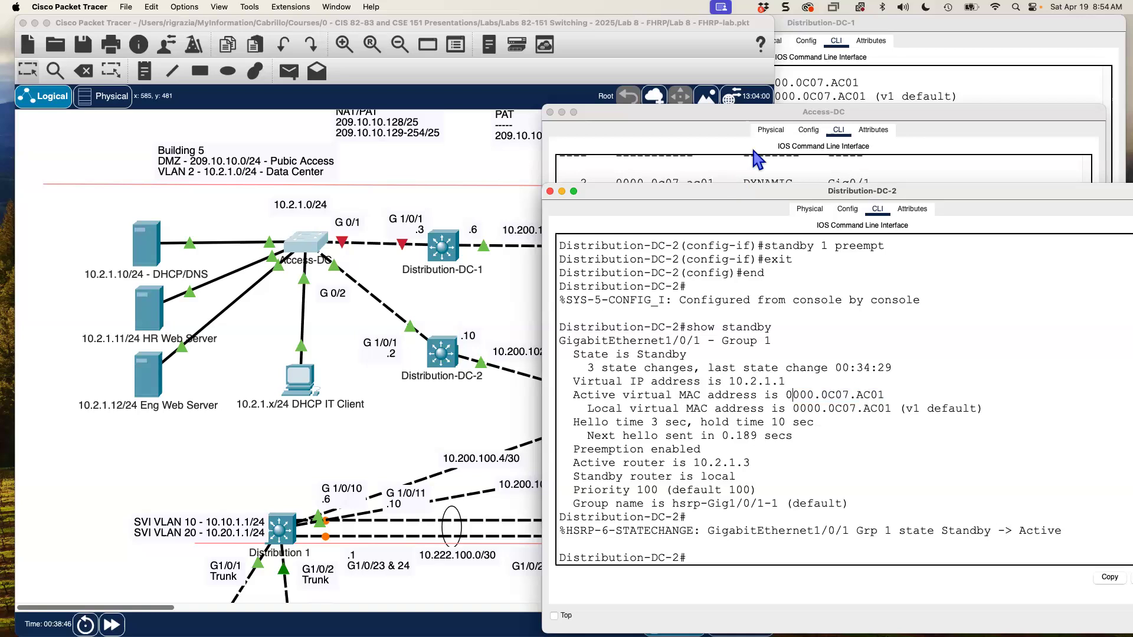
- Cycle through the server, DC-2 and Access-DC consoles, highlighting Gig0/2 for virtual MAC 0000.0c07.ac01
{"action": "left_click", "coordinate": [152, 256]}
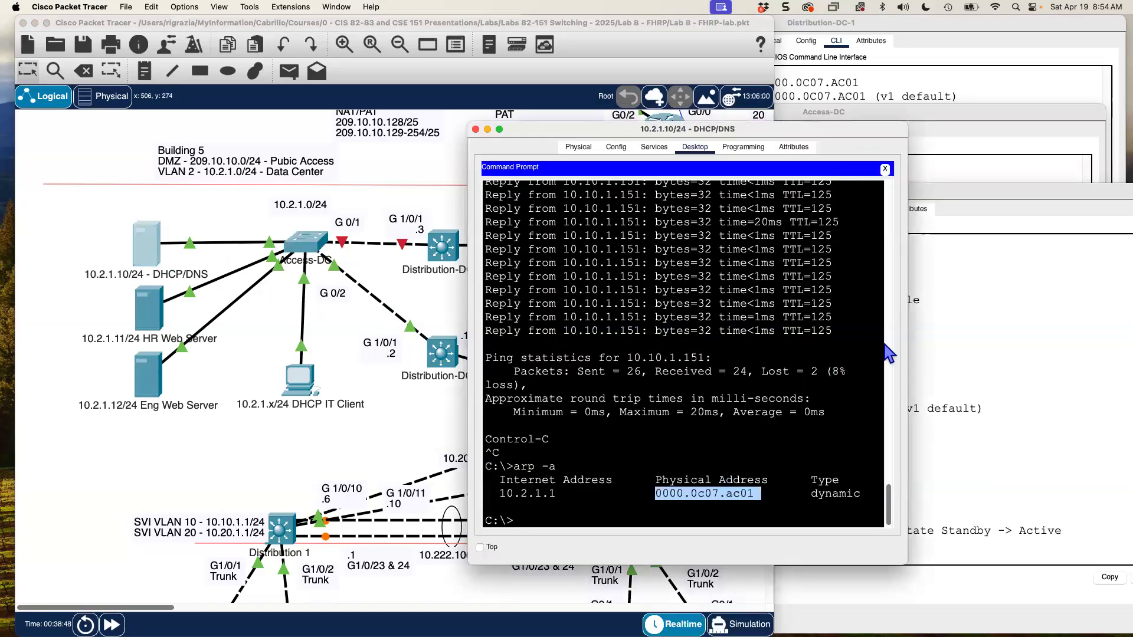
{"action": "left_click", "coordinate": [1008, 323]}
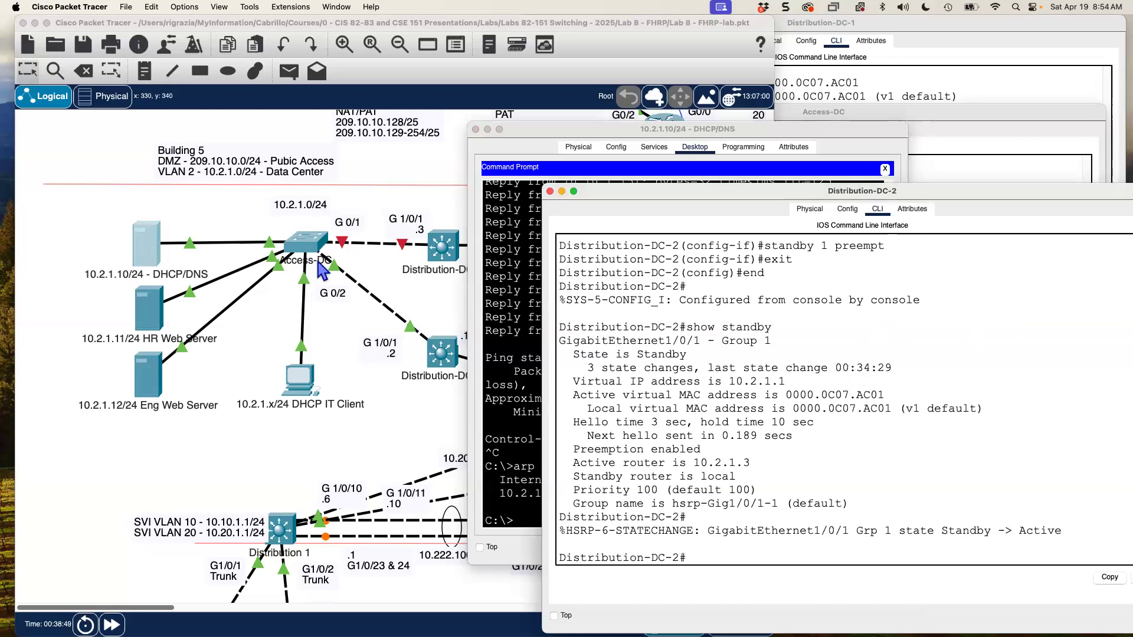
{"action": "left_click", "coordinate": [954, 174]}
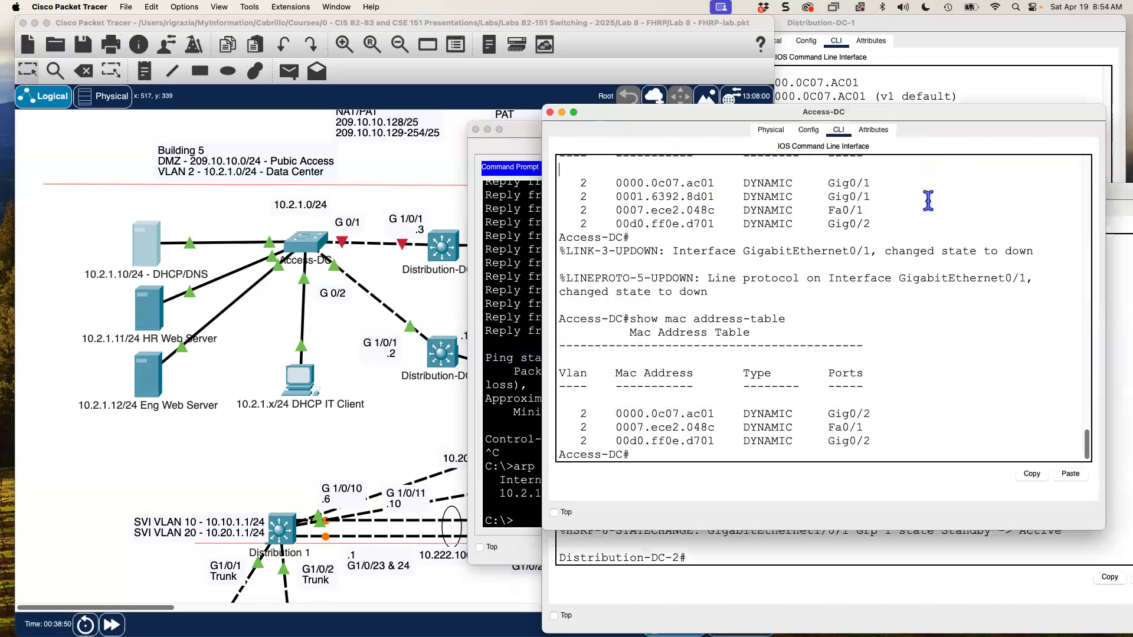
{"action": "left_click_drag", "start_coordinate": [879, 415], "coordinate": [829, 415]}
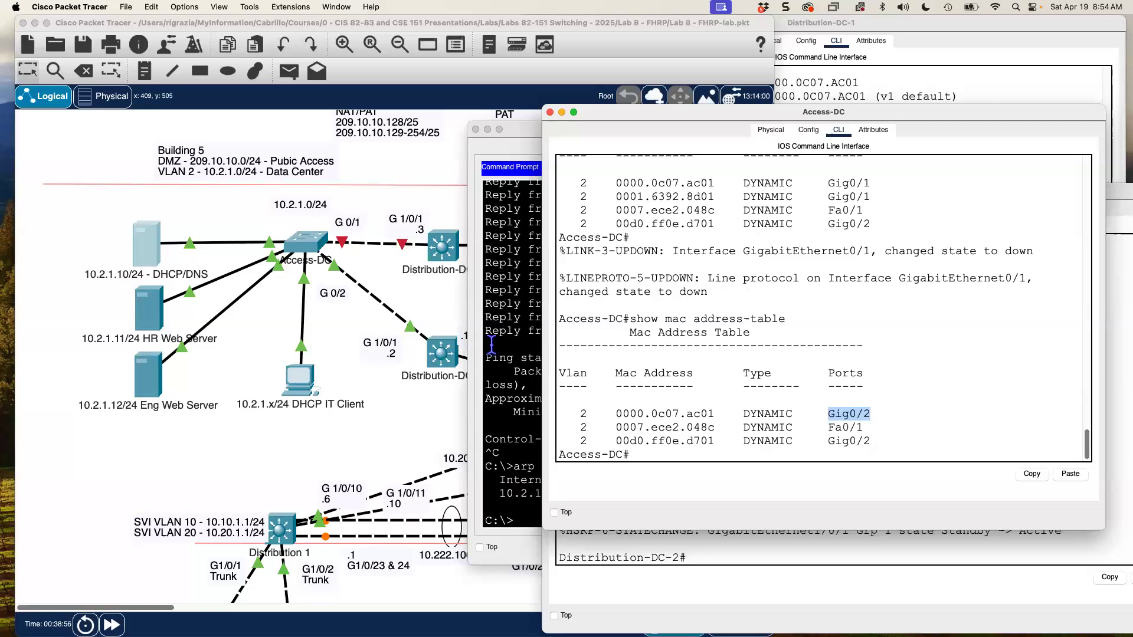
{"action": "left_click", "coordinate": [521, 253]}
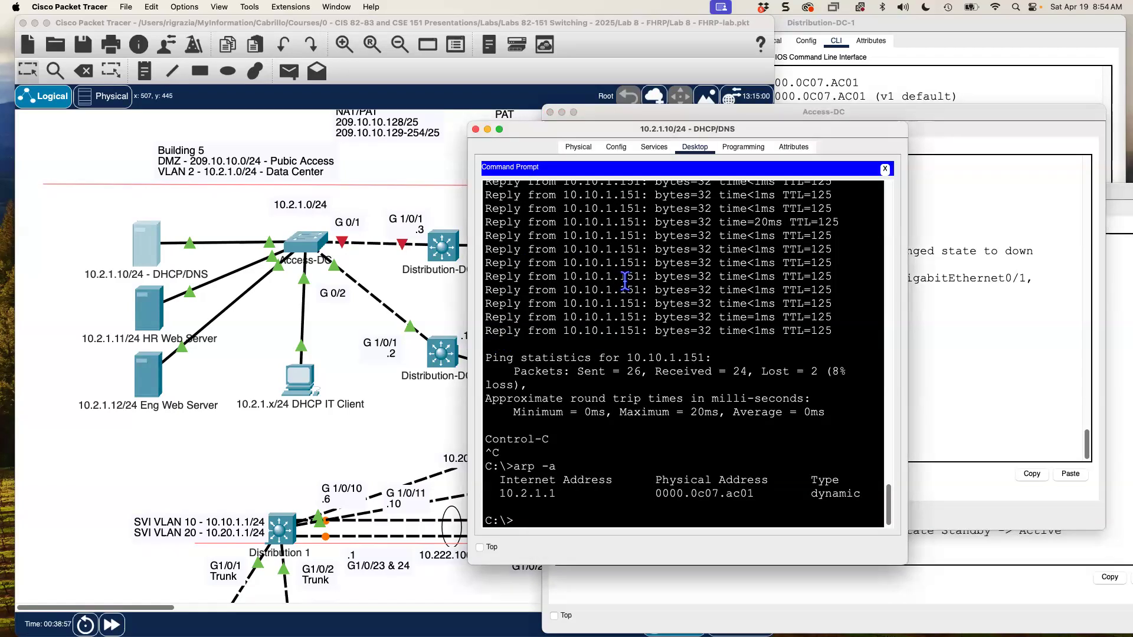
- Run tracert 10.10.1.151 from the DHCP/DNS server, confirming the first hop is 10.2.1.2
{"action": "type", "text": "tracert 10.10.1.151"}
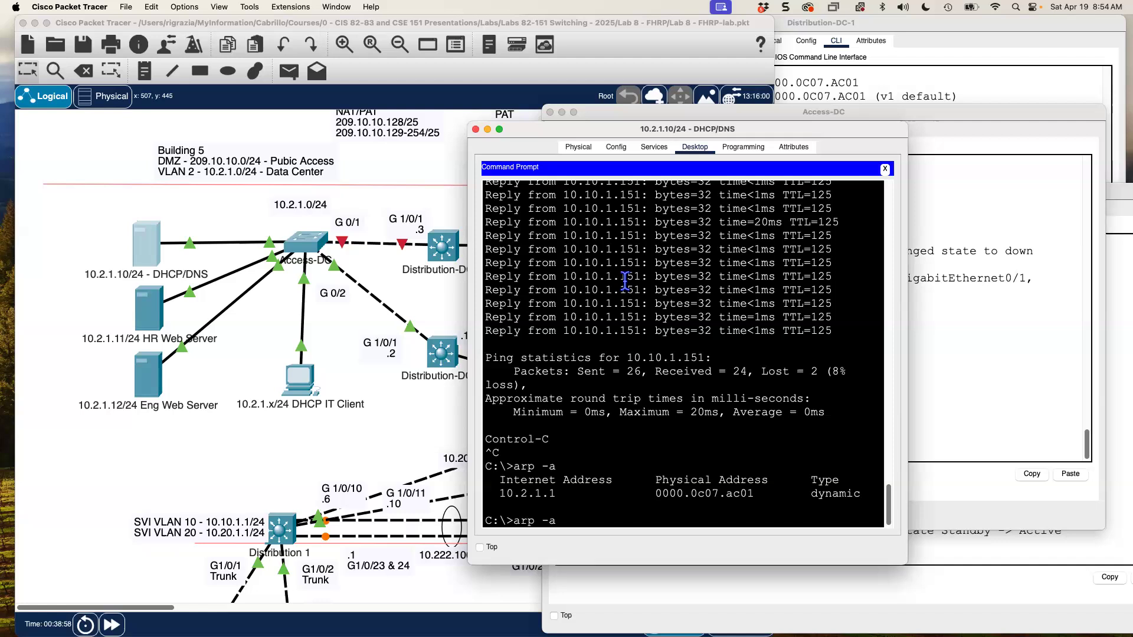
{"action": "key", "text": "Return"}
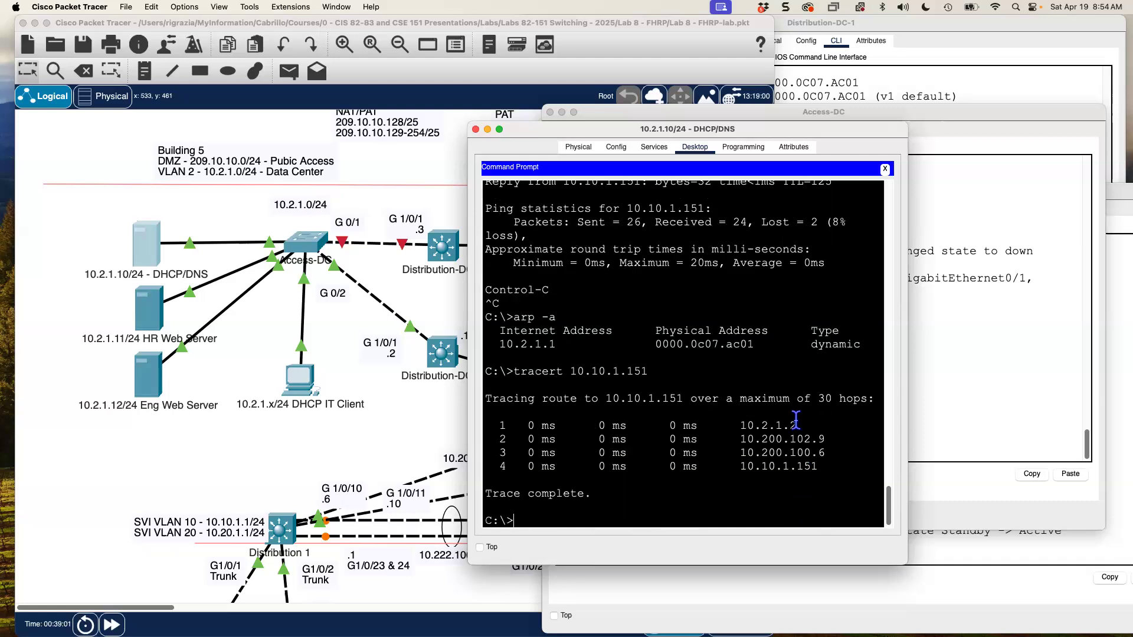
{"action": "left_click_drag", "start_coordinate": [727, 429], "coordinate": [725, 429]}
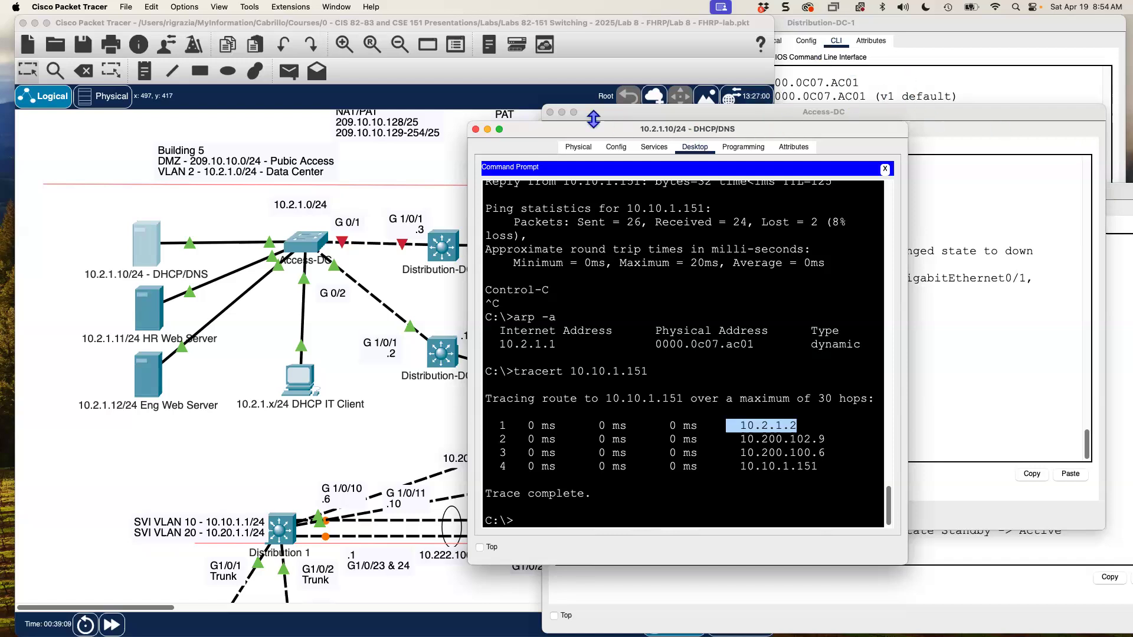
{"action": "left_click_drag", "start_coordinate": [490, 128], "coordinate": [374, 134]}
- On Distribution-DC-1, note Preemption enabled and bring GigabitEthernet1/0/1 back up
{"action": "left_click", "coordinate": [843, 77]}
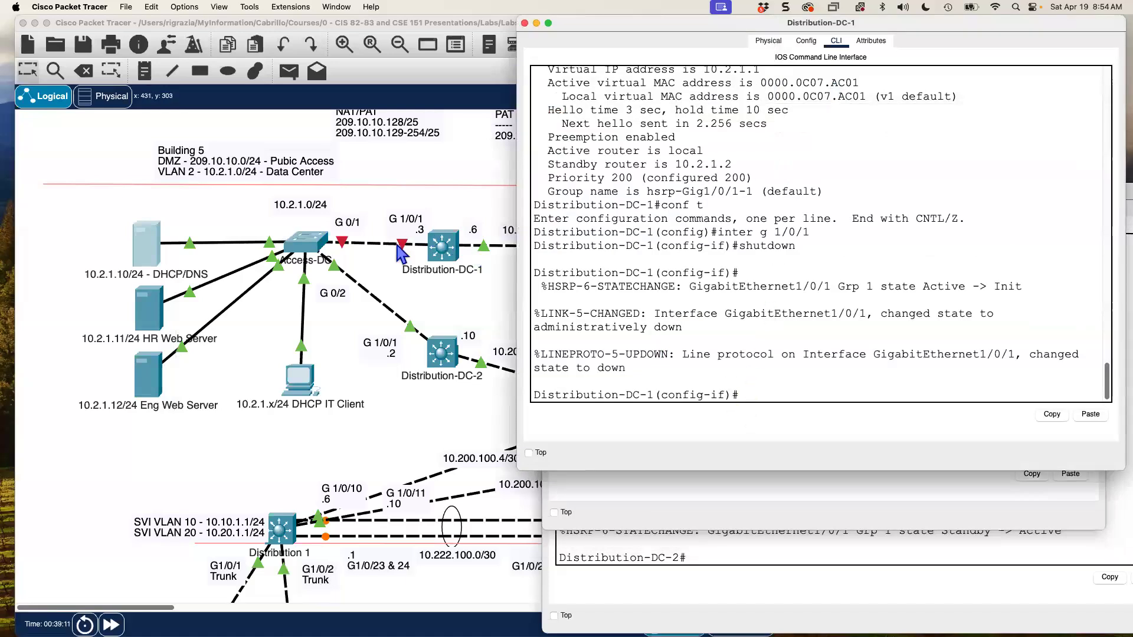
{"action": "left_click", "coordinate": [753, 353]}
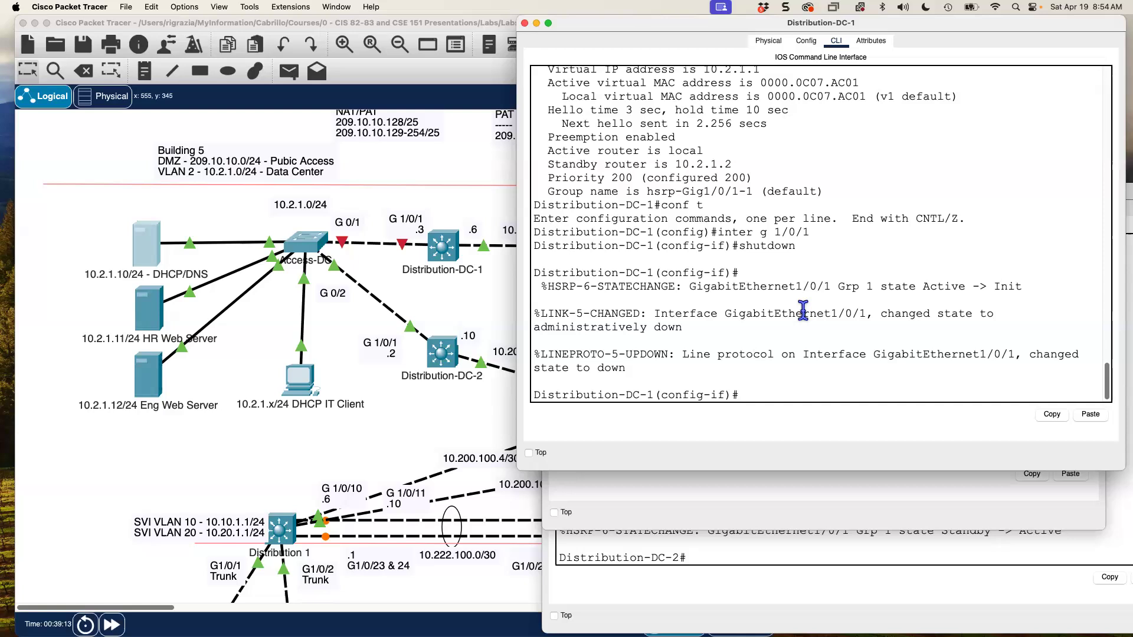
{"action": "left_click_drag", "start_coordinate": [547, 137], "coordinate": [683, 142]}
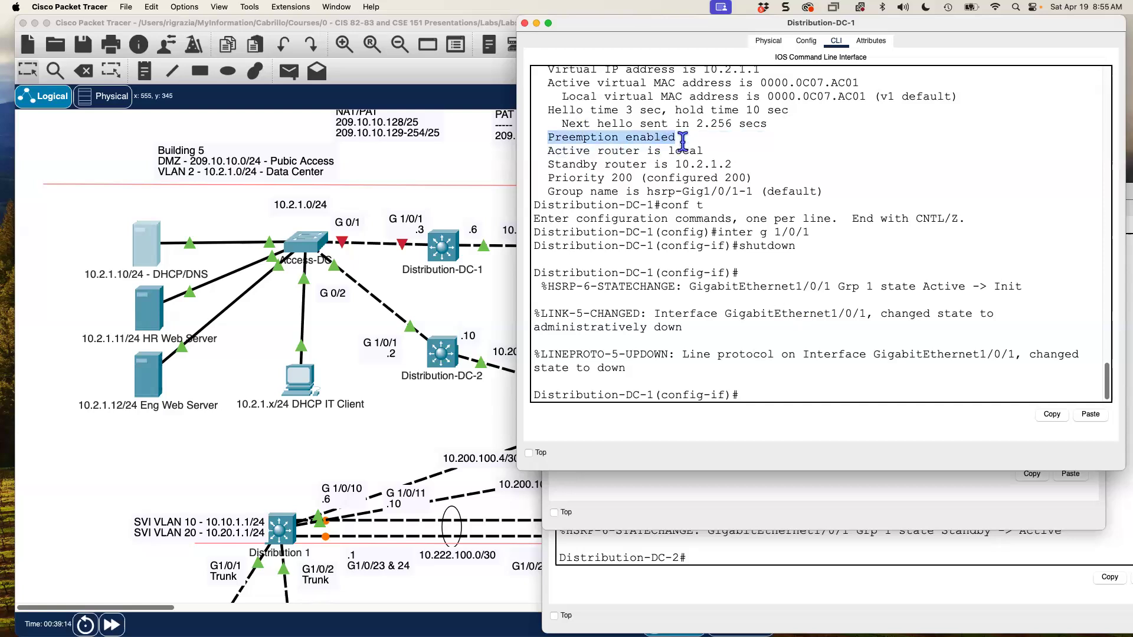
{"action": "left_click", "coordinate": [809, 394]}
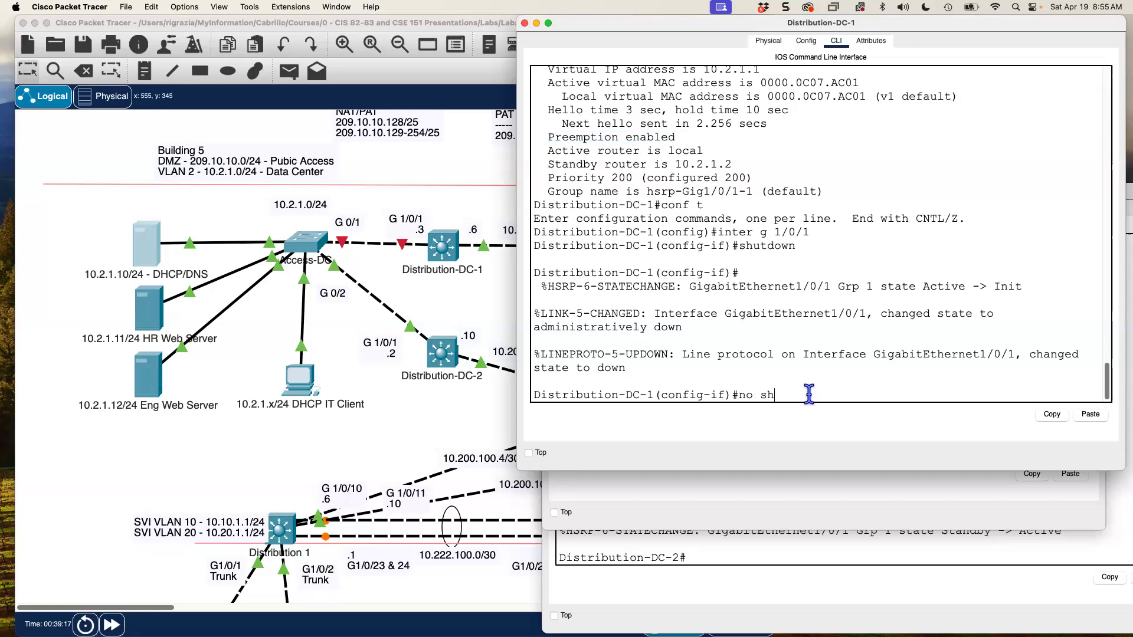
{"action": "key", "text": "Return"}
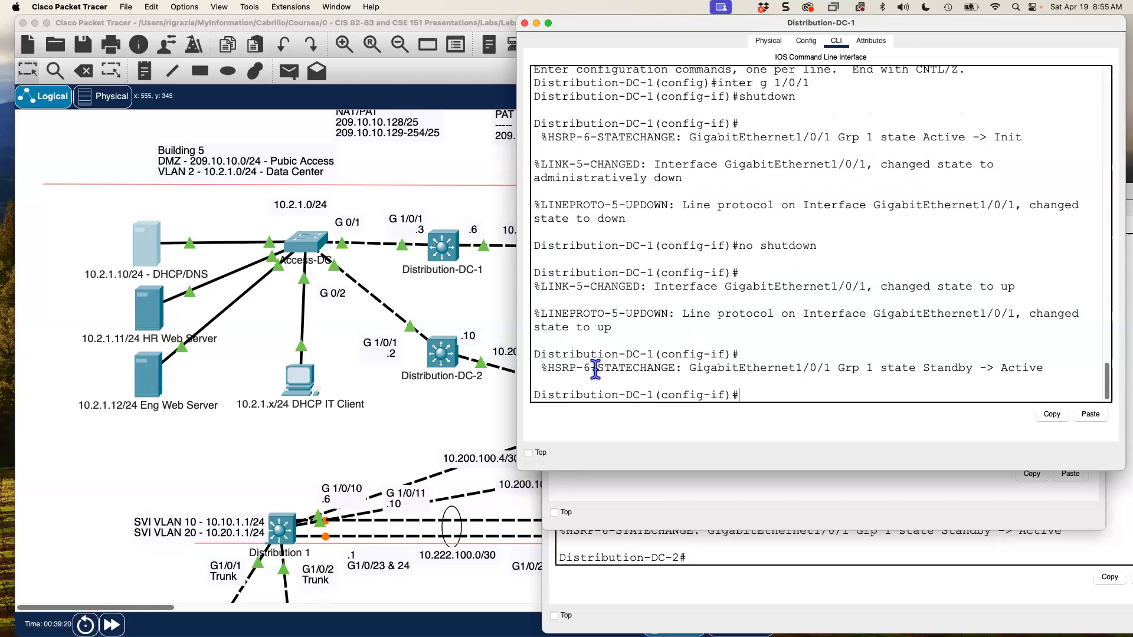
- Point out DC-1's HSRP transition back to Active and DC-2's return to Standby
{"action": "left_click_drag", "start_coordinate": [554, 367], "coordinate": [690, 368]}
{"action": "left_click_drag", "start_coordinate": [924, 367], "coordinate": [1054, 368]}
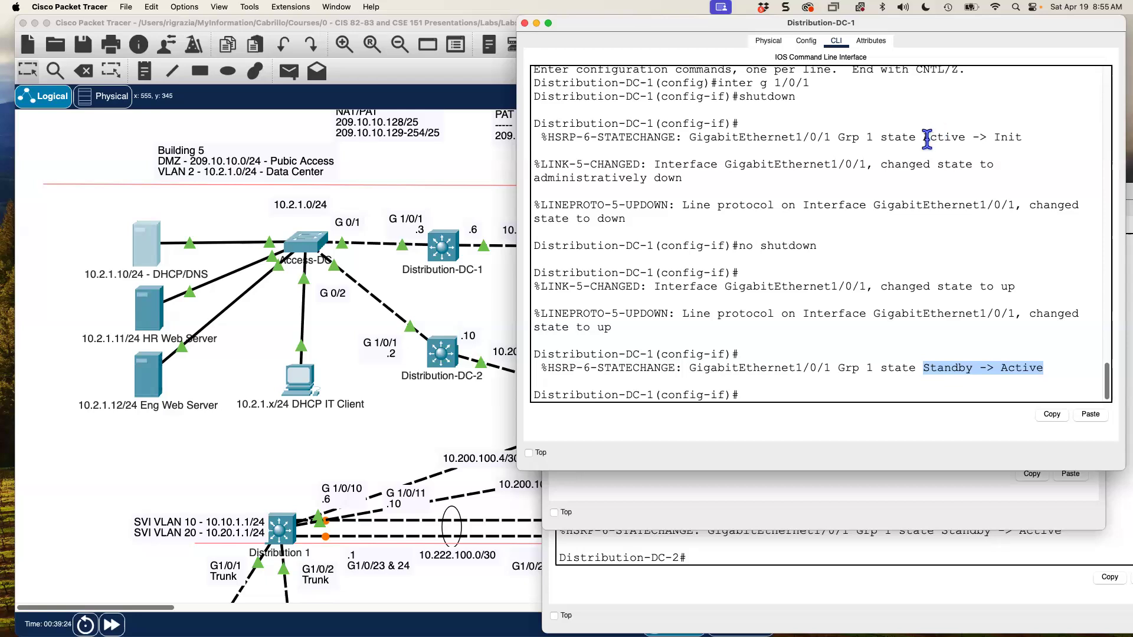
{"action": "left_click_drag", "start_coordinate": [931, 140], "coordinate": [1097, 139]}
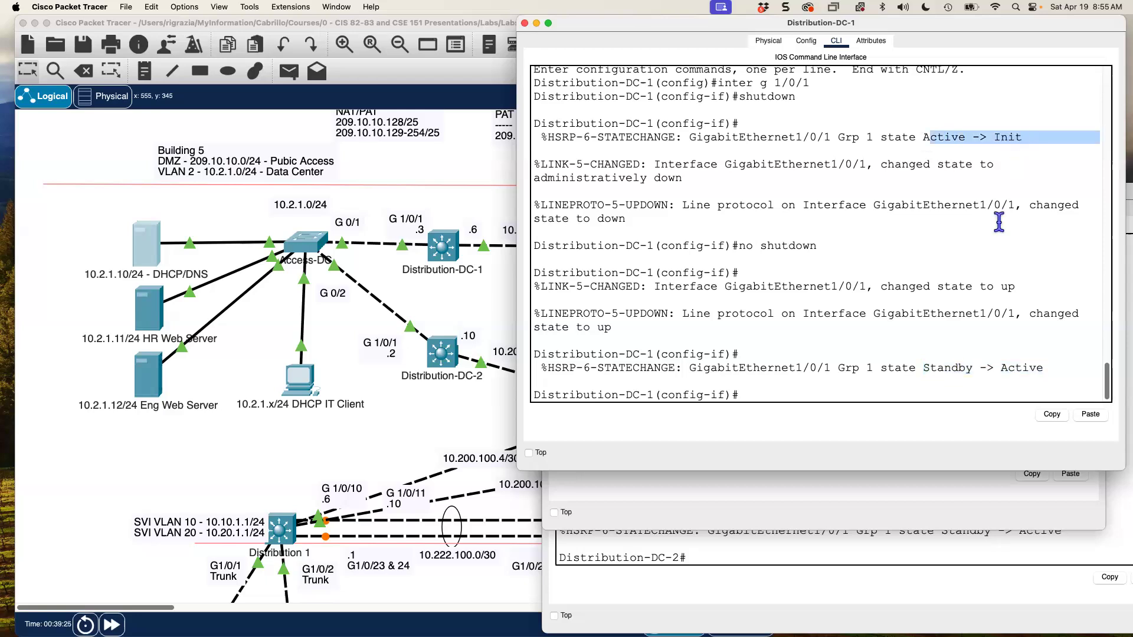
{"action": "left_click", "coordinate": [995, 155]}
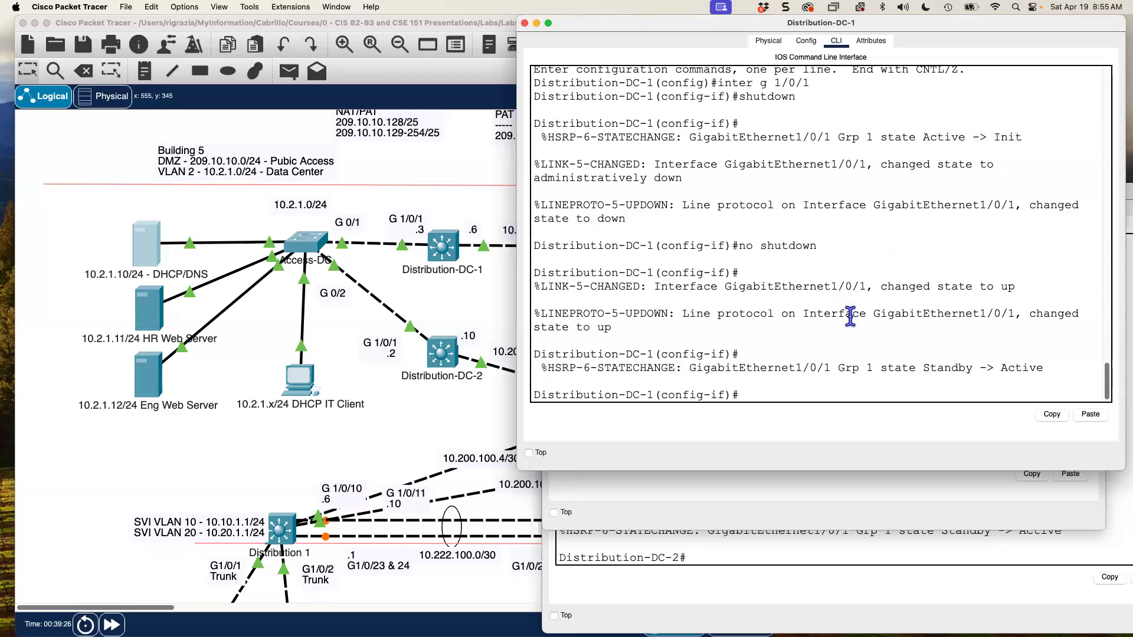
{"action": "double_click", "coordinate": [1008, 369]}
{"action": "left_click", "coordinate": [904, 594]}
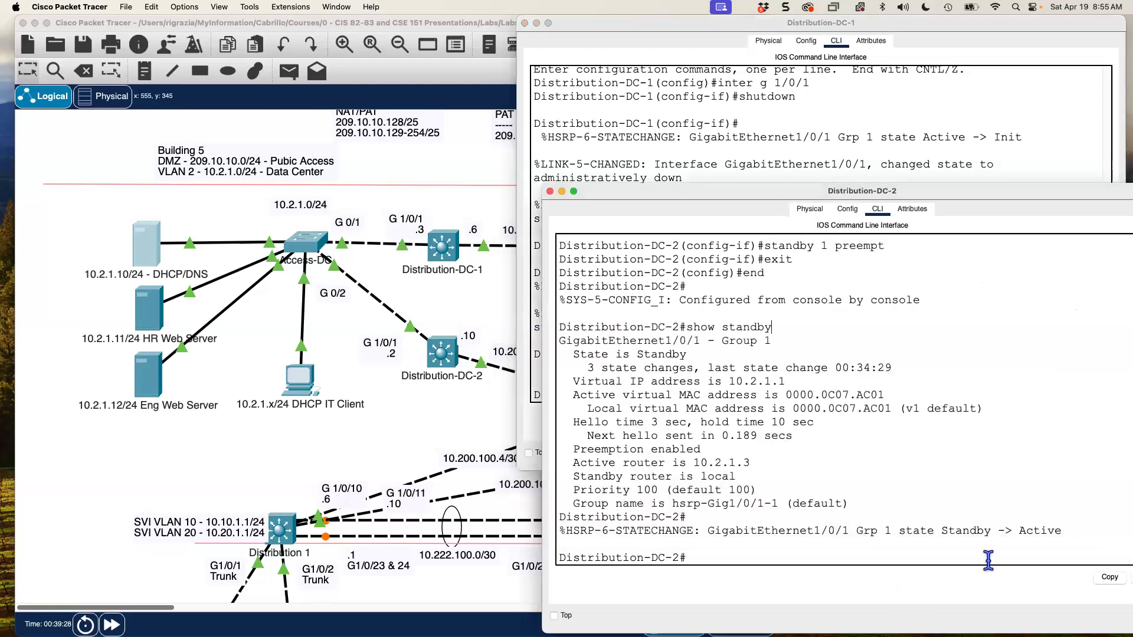
{"action": "double_click", "coordinate": [1029, 531]}
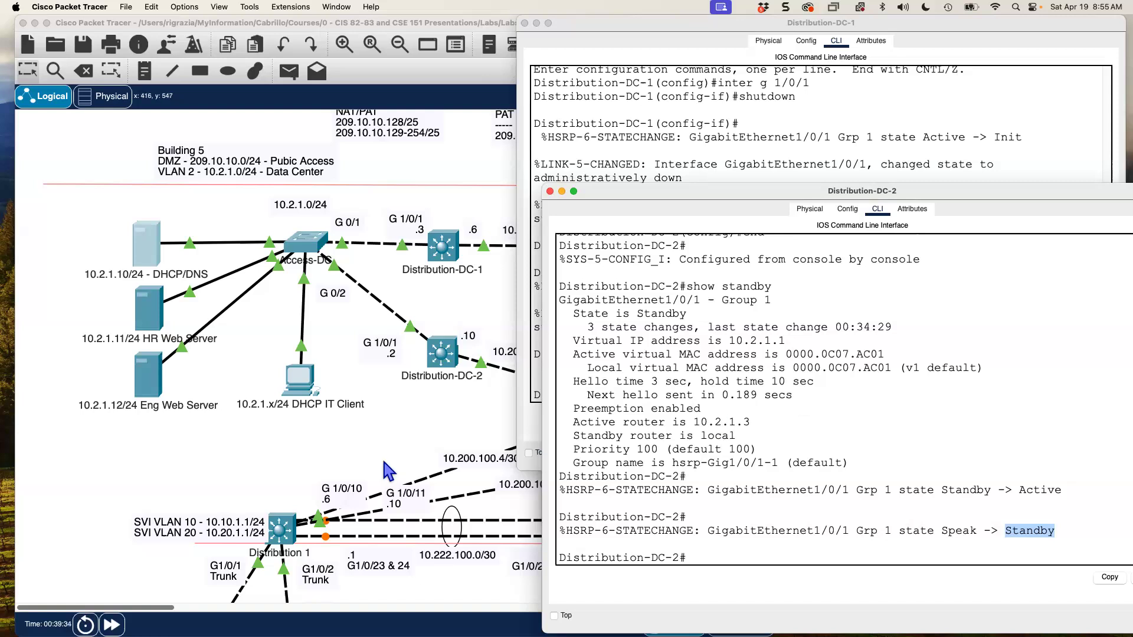
{"action": "left_click", "coordinate": [146, 253]}
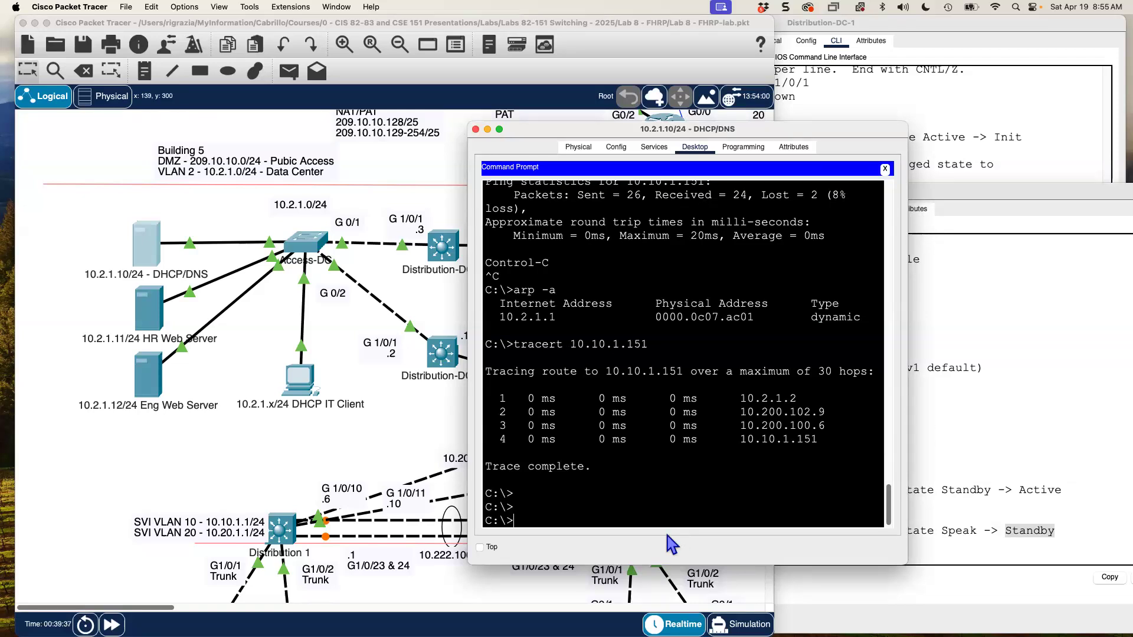
- Rerun tracert 10.10.1.151 from the server, now routed first through 10.2.1.3
{"action": "key", "text": "Up"}
{"action": "key", "text": "Return"}
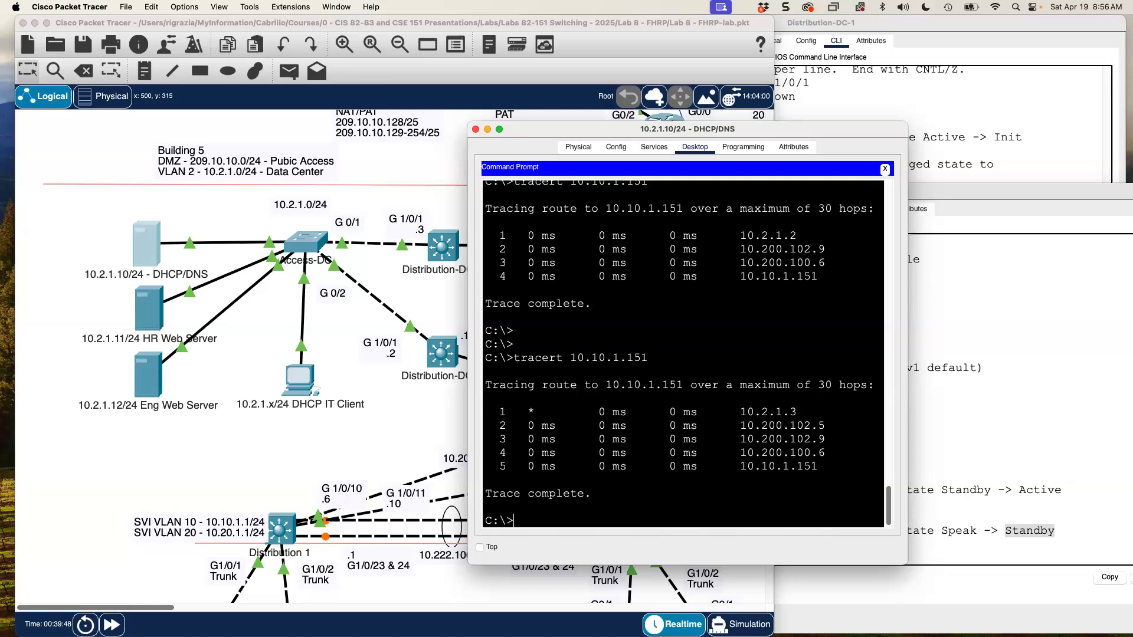
{"action": "left_click", "coordinate": [971, 109]}
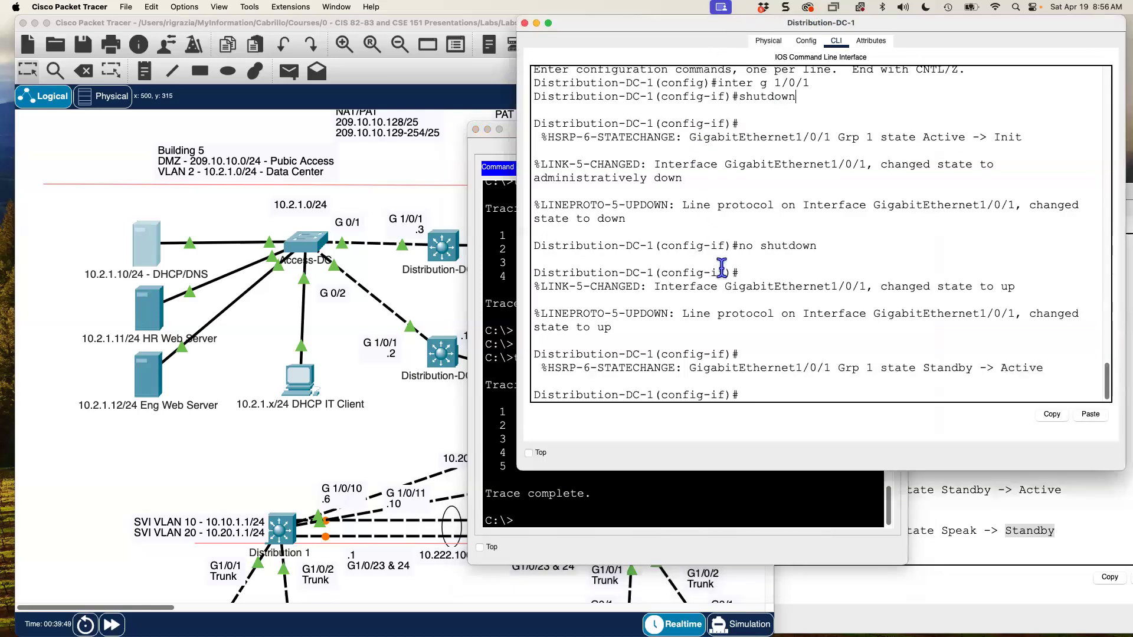
- Arrange the Distribution-DC-1 and DC-2 consoles side by side
{"action": "left_click_drag", "start_coordinate": [668, 27], "coordinate": [556, 88]}
{"action": "left_click_drag", "start_coordinate": [270, 150], "coordinate": [221, 168]}
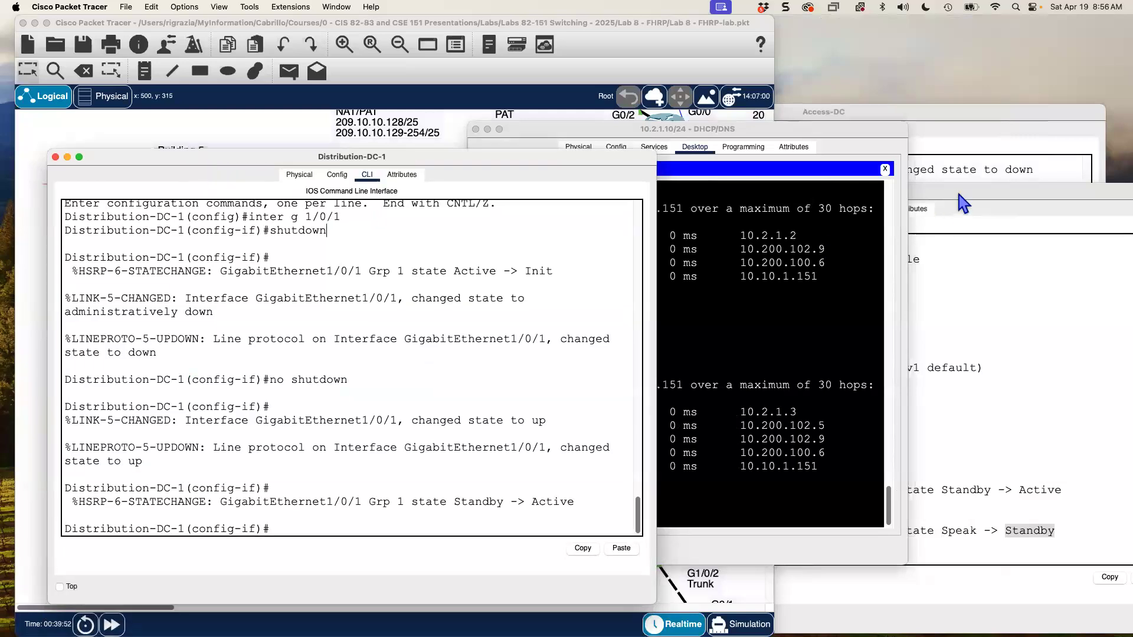
{"action": "left_click_drag", "start_coordinate": [958, 195], "coordinate": [964, 149]}
{"action": "left_click", "coordinate": [332, 392]}
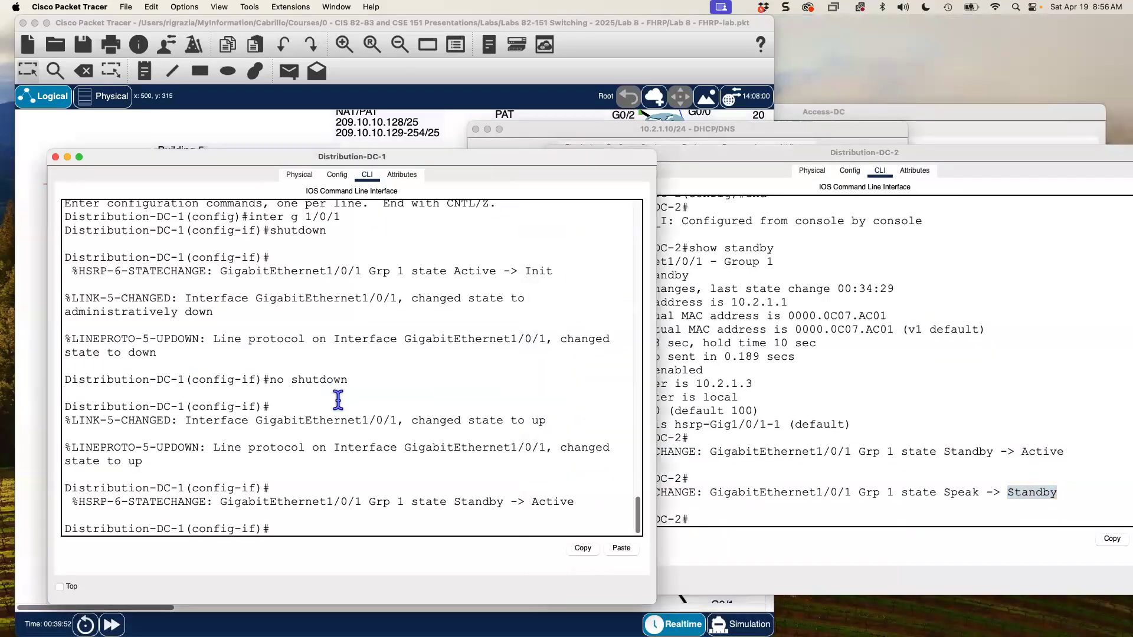
- Exit config mode on DC-1 and run show standby: Active, priority 200, standby 10.2.1.2
{"action": "key", "text": "Return"}
{"action": "key", "text": "Return"}
{"action": "key", "text": "Return"}
{"action": "type", "text": "end"}
{"action": "key", "text": "Return"}
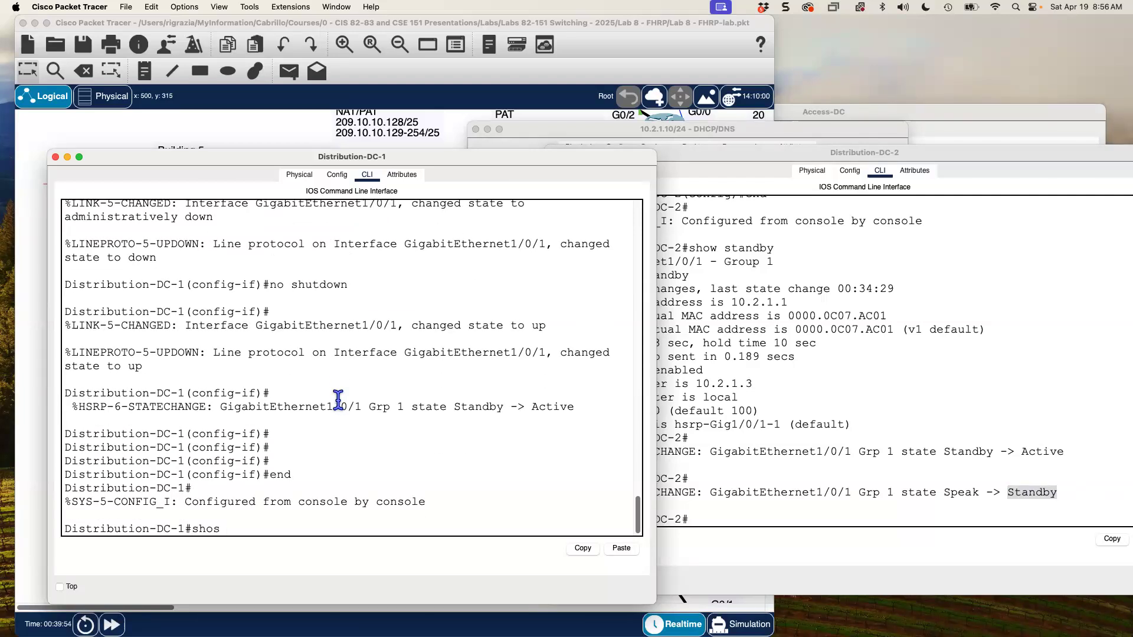
{"action": "type", "text": "show "}
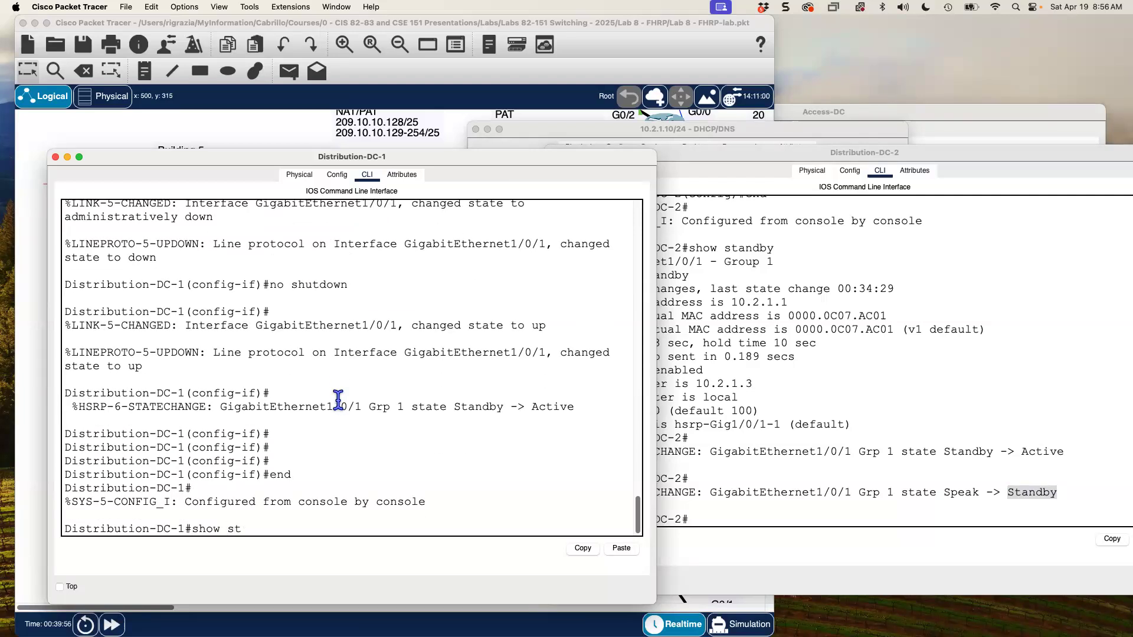
{"action": "type", "text": "standby"}
{"action": "key", "text": "Return"}
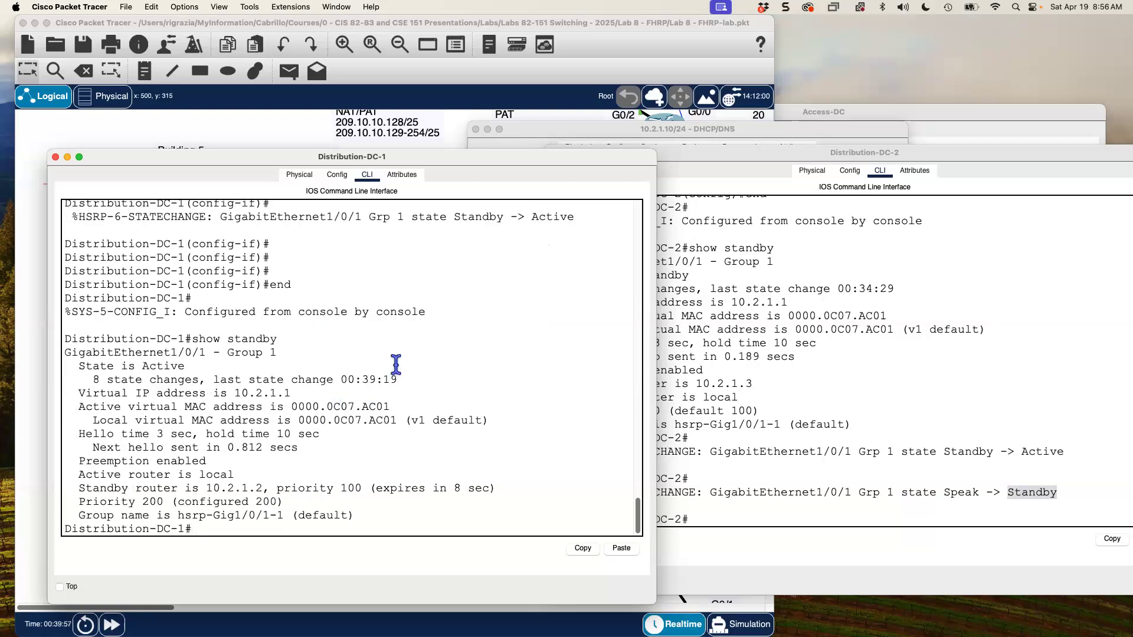
{"action": "left_click_drag", "start_coordinate": [393, 164], "coordinate": [377, 163]}
- Rerun show standby on DC-2, showing Standby at priority 100 with 10.2.1.3 Active
{"action": "left_click", "coordinate": [831, 348]}
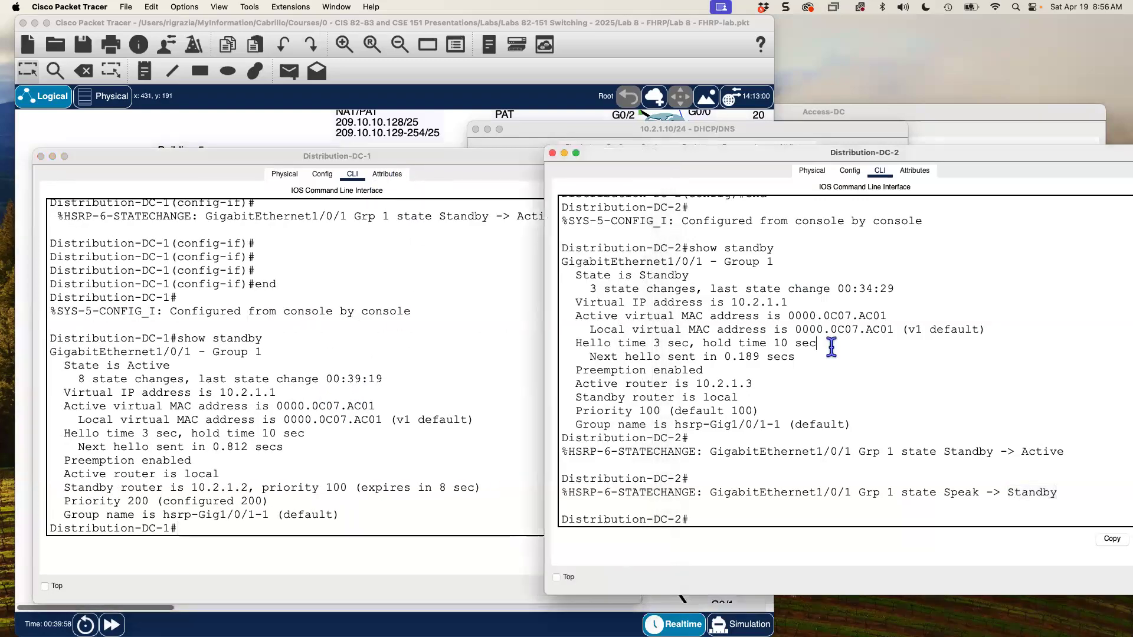
{"action": "left_click_drag", "start_coordinate": [717, 157], "coordinate": [725, 164]}
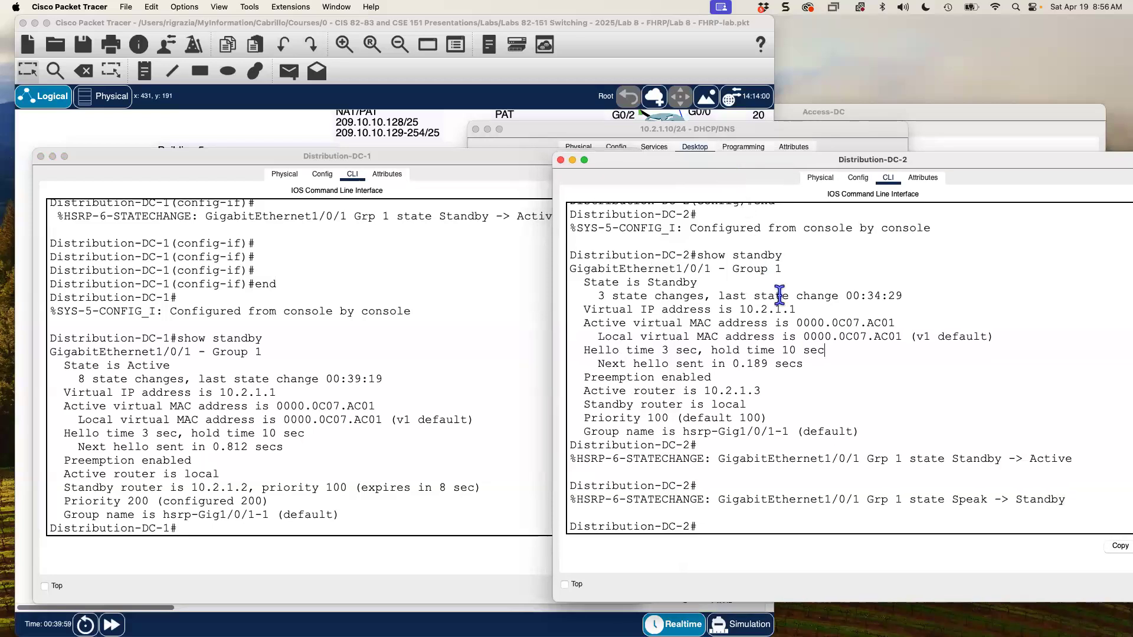
{"action": "key", "text": "Up"}
{"action": "key", "text": "Return"}
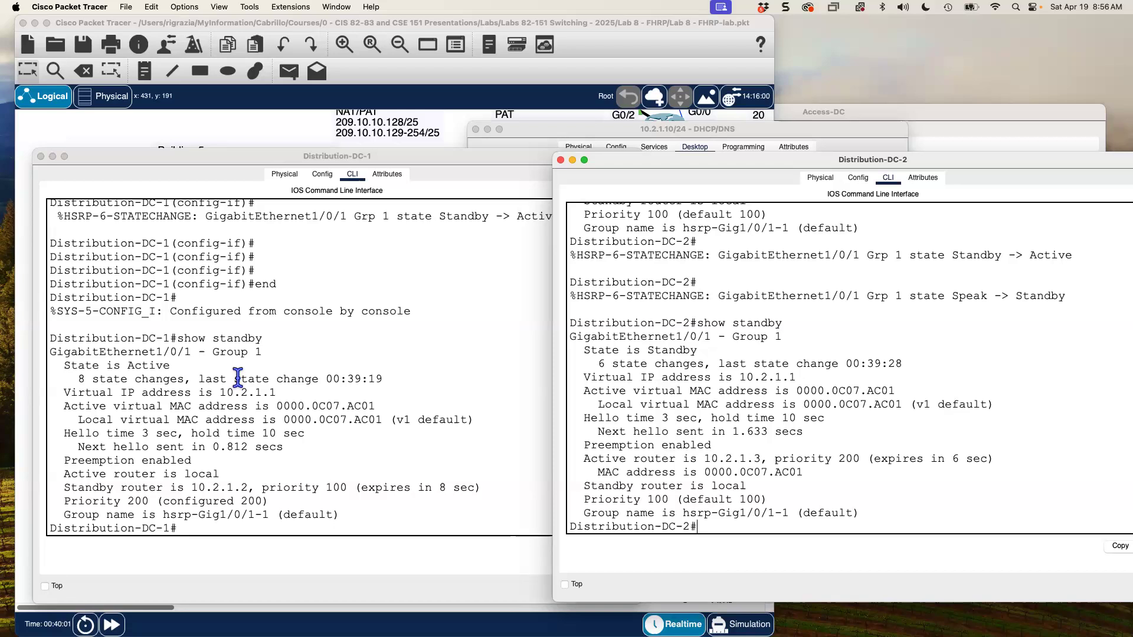
- Mark DC-1's Active and DC-2's Standby states and spread the two consoles apart
{"action": "left_click", "coordinate": [150, 367]}
{"action": "double_click", "coordinate": [148, 366]}
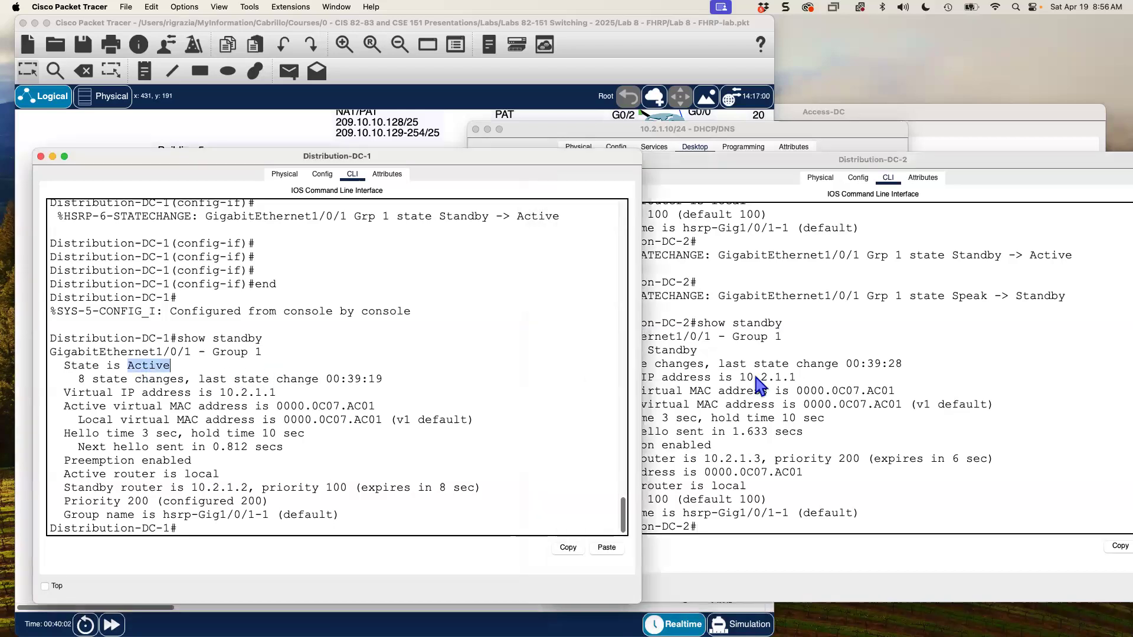
{"action": "left_click", "coordinate": [718, 372]}
{"action": "double_click", "coordinate": [672, 350]}
{"action": "left_click", "coordinate": [519, 324]}
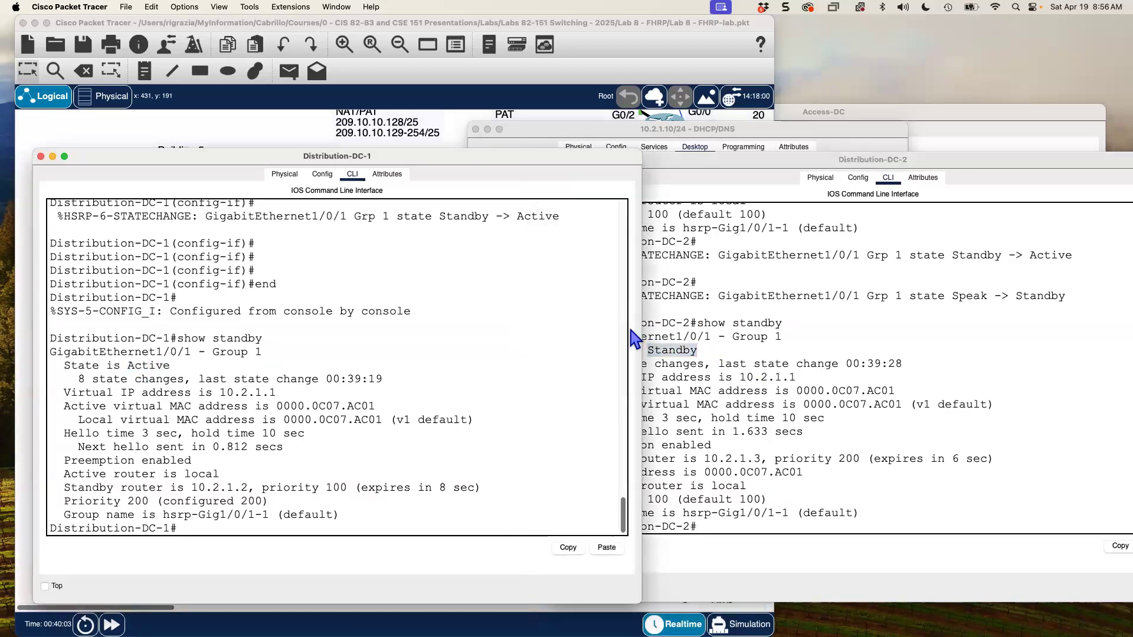
{"action": "left_click_drag", "start_coordinate": [640, 330], "coordinate": [673, 328]}
{"action": "left_click_drag", "start_coordinate": [700, 160], "coordinate": [816, 167]}
{"action": "left_click", "coordinate": [763, 465]}
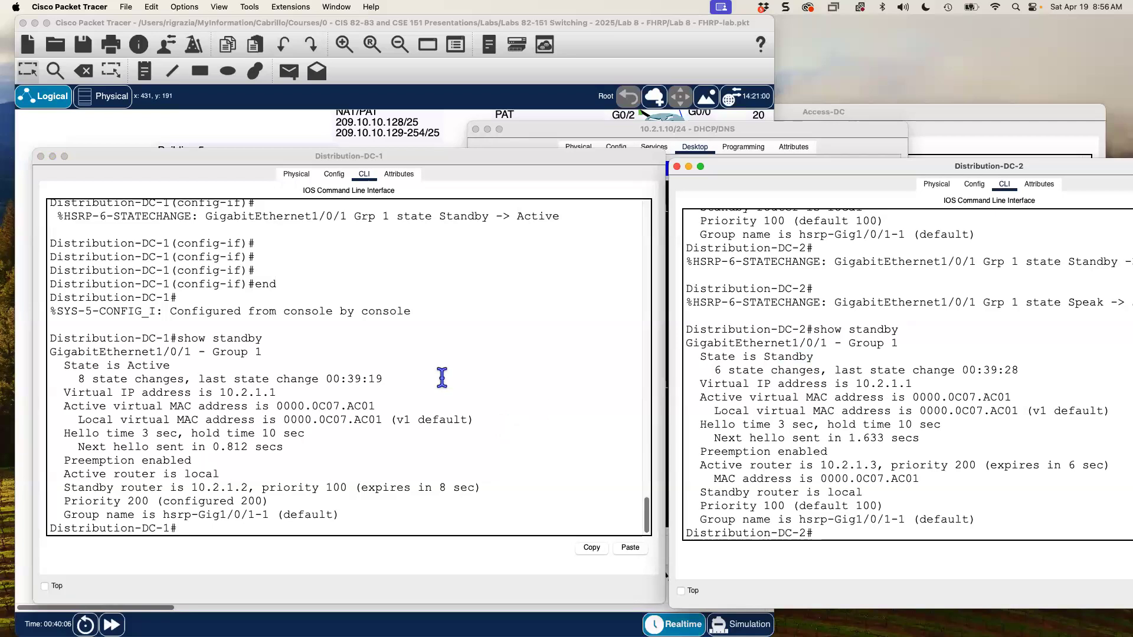
{"action": "left_click_drag", "start_coordinate": [56, 392], "coordinate": [293, 391]}
{"action": "left_click_drag", "start_coordinate": [693, 384], "coordinate": [912, 383]}
{"action": "left_click_drag", "start_coordinate": [707, 397], "coordinate": [1013, 401]}
{"action": "left_click_drag", "start_coordinate": [69, 406], "coordinate": [412, 406]}
{"action": "left_click", "coordinate": [272, 448]}
{"action": "left_click", "coordinate": [64, 438]}
{"action": "left_click_drag", "start_coordinate": [110, 437], "coordinate": [177, 435]}
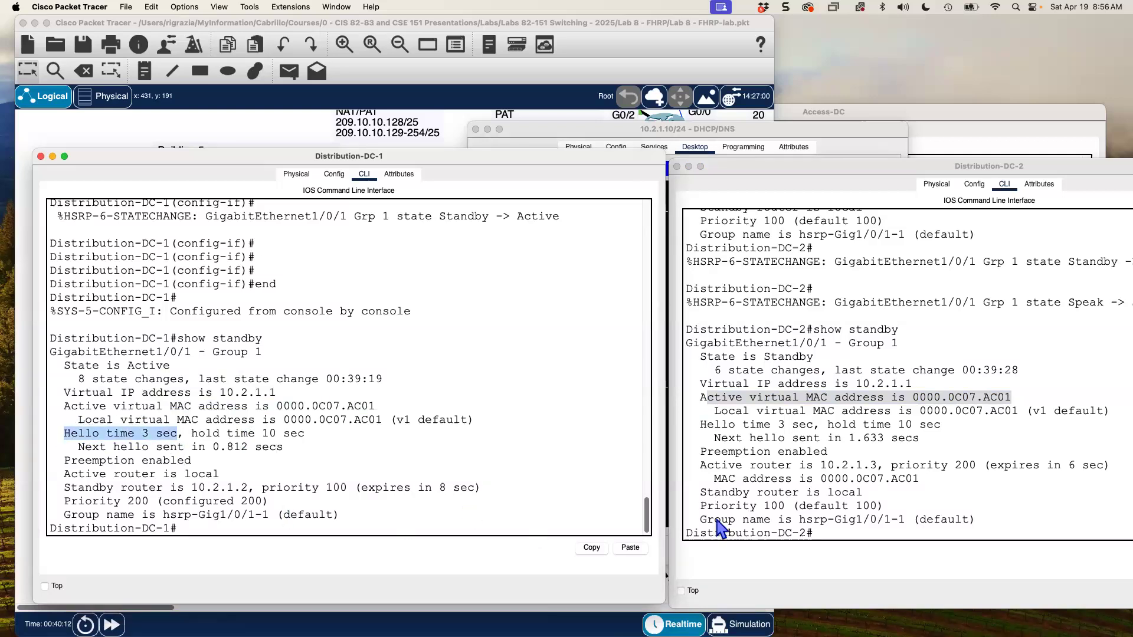
{"action": "left_click_drag", "start_coordinate": [701, 425], "coordinate": [818, 430]}
{"action": "left_click_drag", "start_coordinate": [898, 425], "coordinate": [940, 425]}
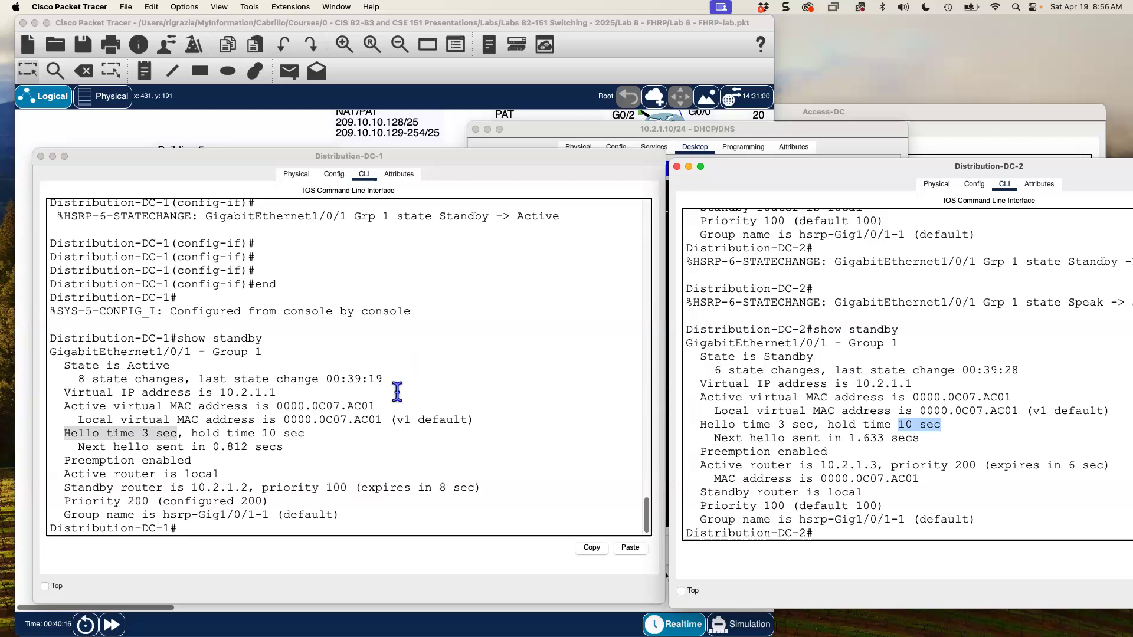
{"action": "left_click_drag", "start_coordinate": [71, 460], "coordinate": [220, 460]}
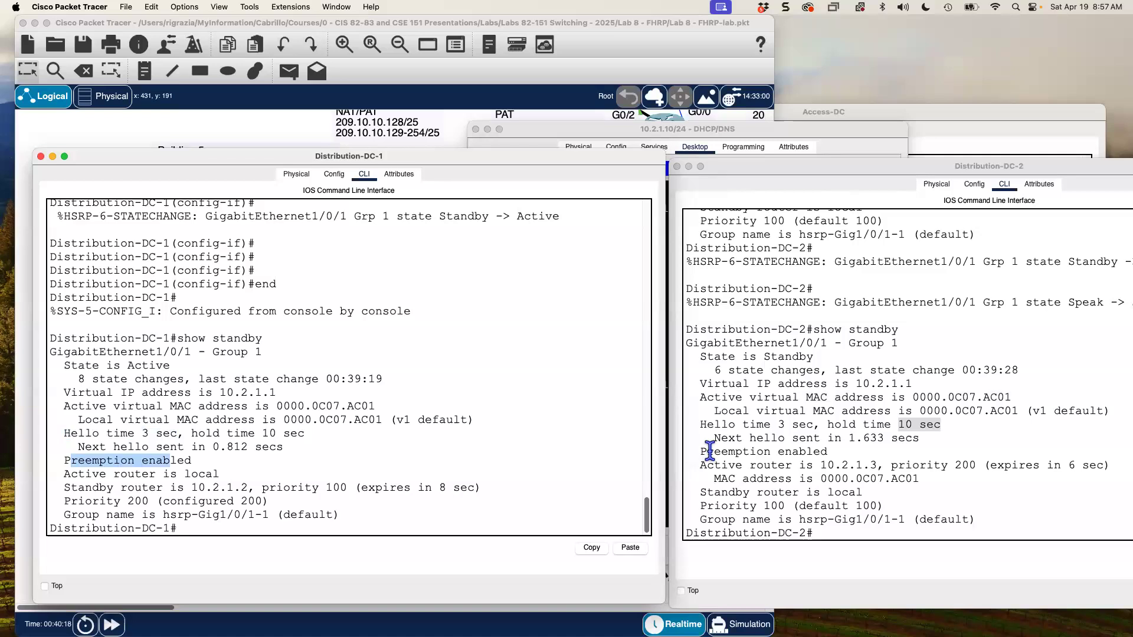
{"action": "left_click_drag", "start_coordinate": [707, 452], "coordinate": [804, 452]}
{"action": "left_click", "coordinate": [205, 460]}
{"action": "left_click_drag", "start_coordinate": [63, 472], "coordinate": [211, 474]}
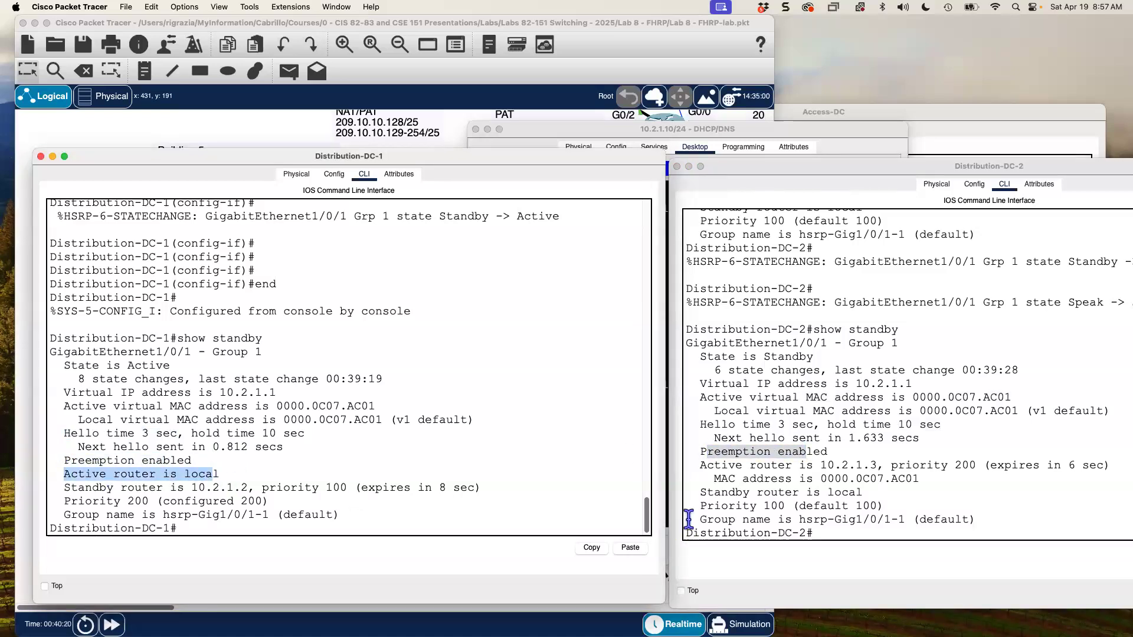
{"action": "left_click", "coordinate": [696, 470]}
{"action": "left_click_drag", "start_coordinate": [699, 466], "coordinate": [982, 468]}
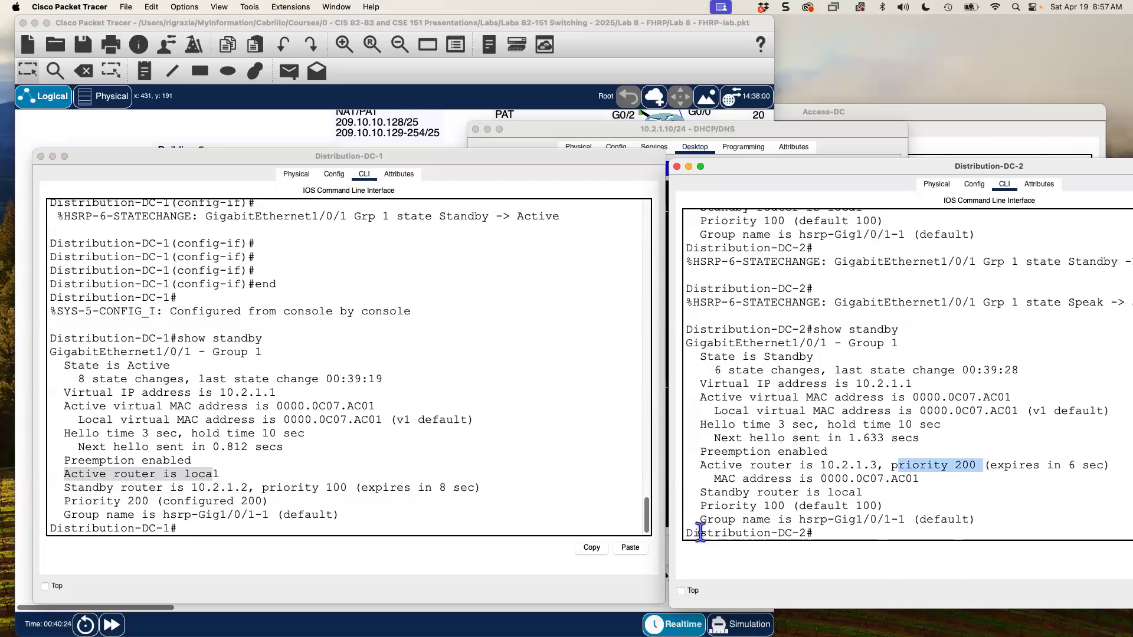
{"action": "left_click", "coordinate": [70, 487]}
{"action": "left_click_drag", "start_coordinate": [69, 488], "coordinate": [361, 489]}
{"action": "left_click", "coordinate": [756, 509]}
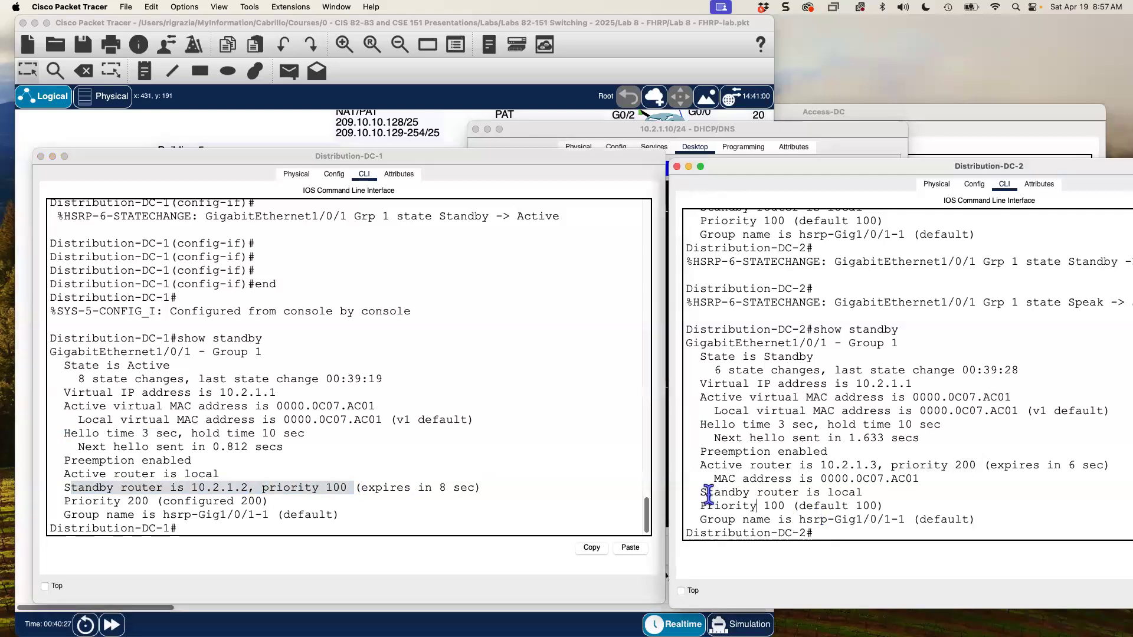
{"action": "left_click_drag", "start_coordinate": [704, 492], "coordinate": [886, 492]}
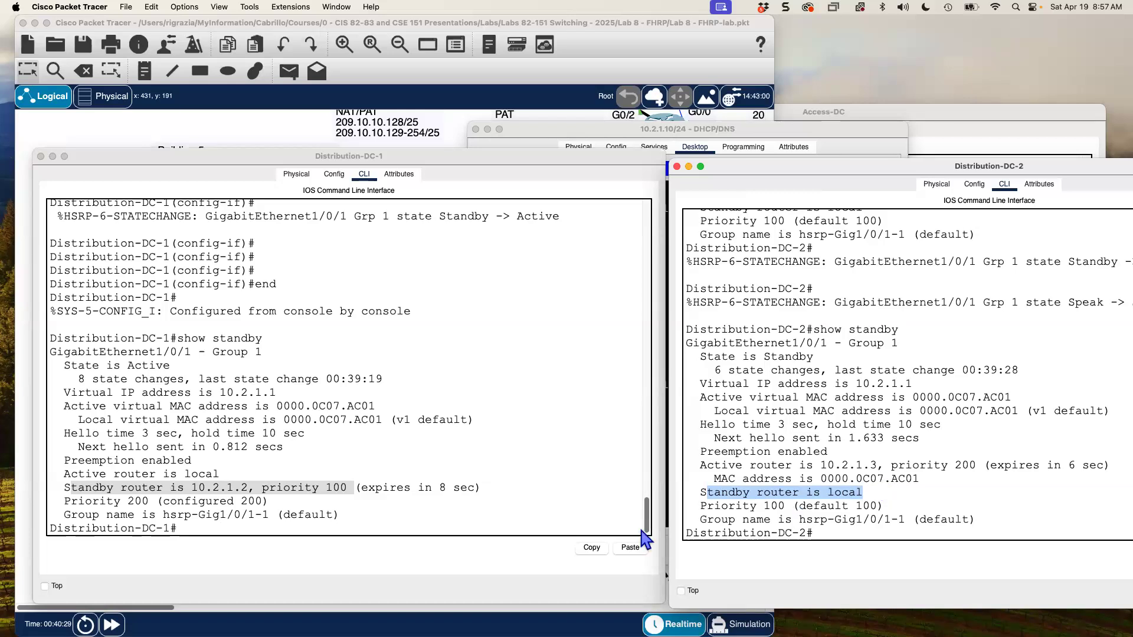
{"action": "left_click", "coordinate": [427, 479]}
- Run show standby brief on both DC-1 and DC-2
{"action": "key", "text": "Up"}
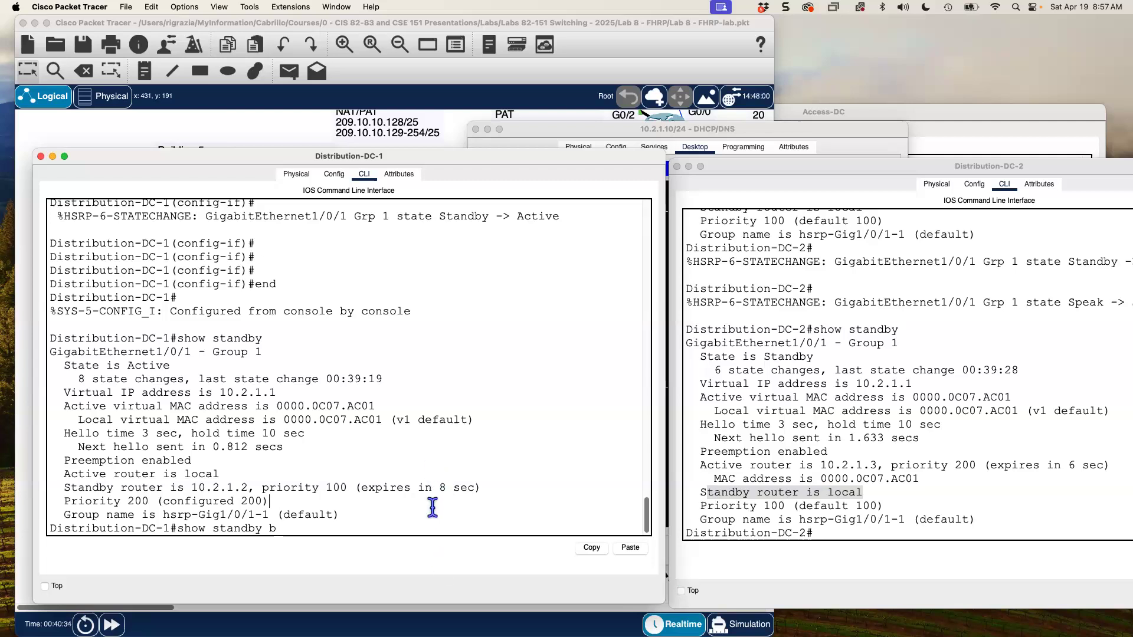
{"action": "key", "text": "Return"}
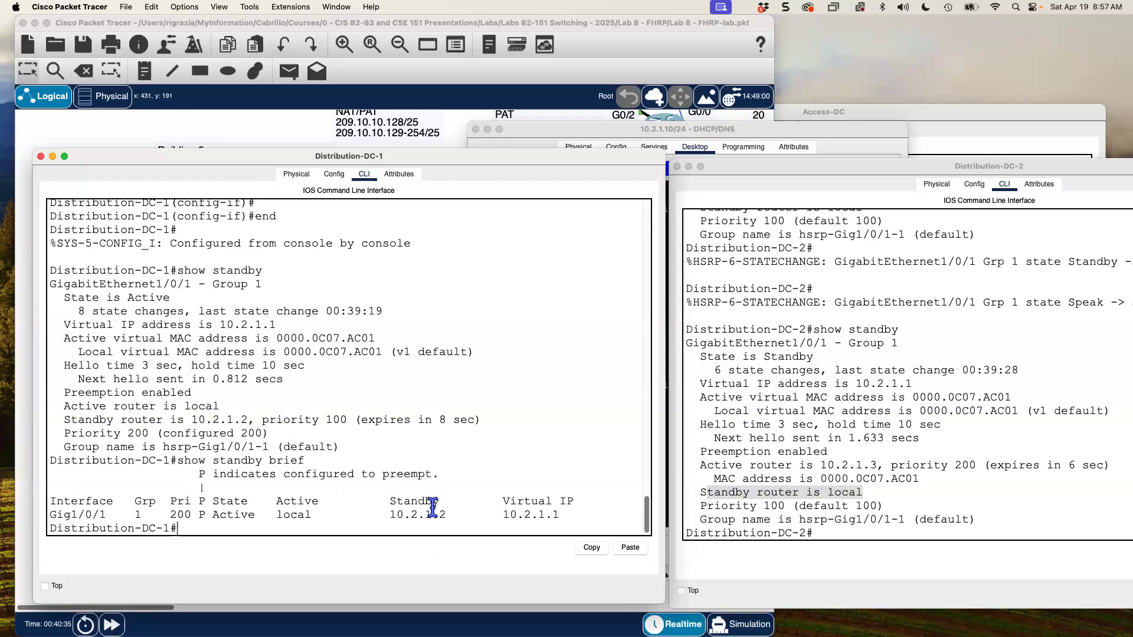
{"action": "left_click", "coordinate": [815, 483]}
{"action": "key", "text": "Up"}
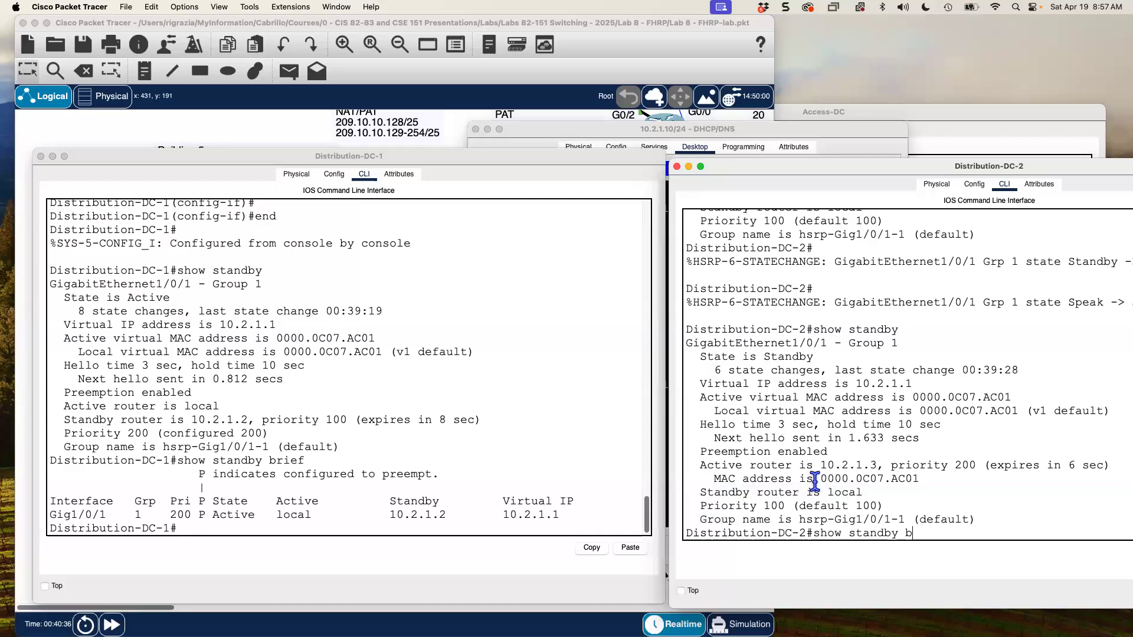
{"action": "type", "text": "brief"}
{"action": "key", "text": "Return"}
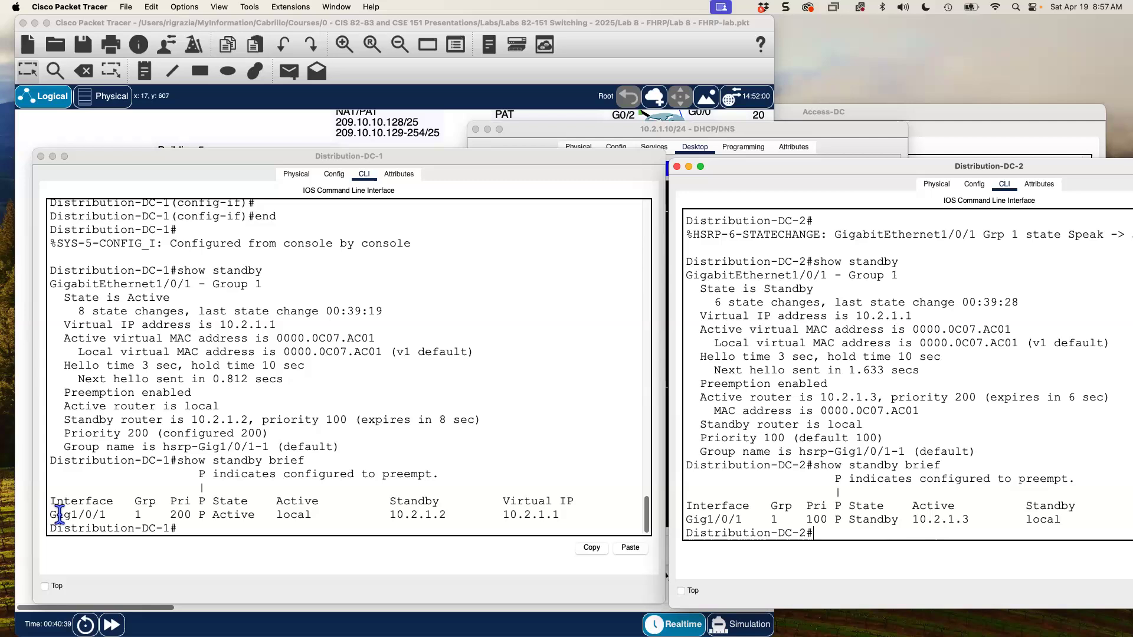
- Highlight DC-1's summary: Gig1/0/1, priority 200, Active local, standby 10.2.1.2, virtual IP
{"action": "left_click_drag", "start_coordinate": [51, 515], "coordinate": [202, 516]}
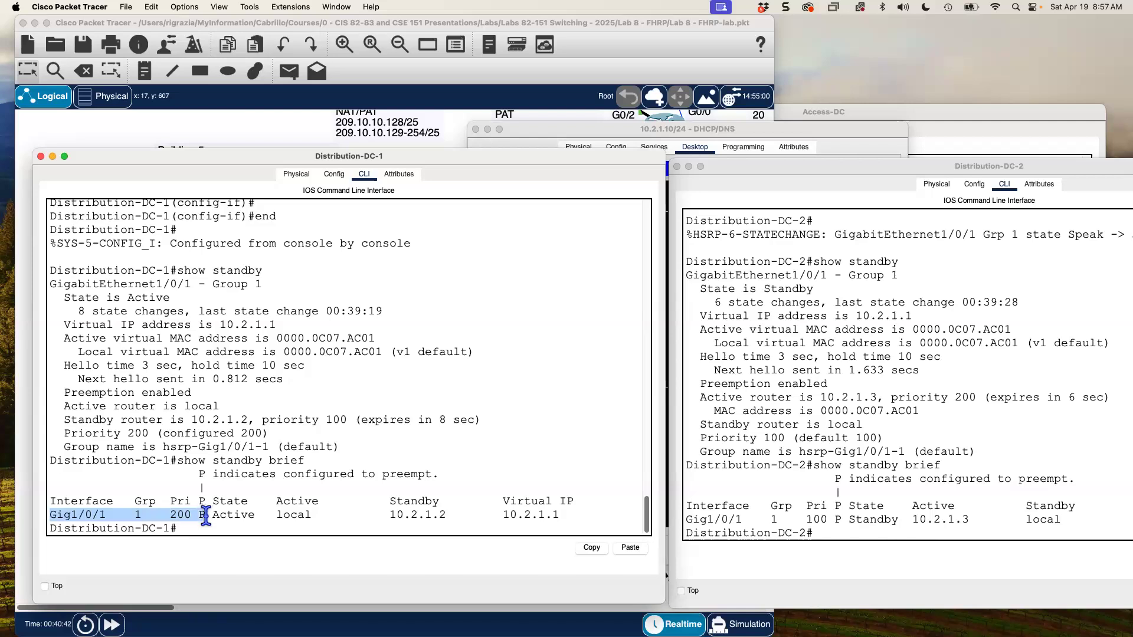
{"action": "left_click_drag", "start_coordinate": [205, 514], "coordinate": [252, 515]}
{"action": "double_click", "coordinate": [247, 514]}
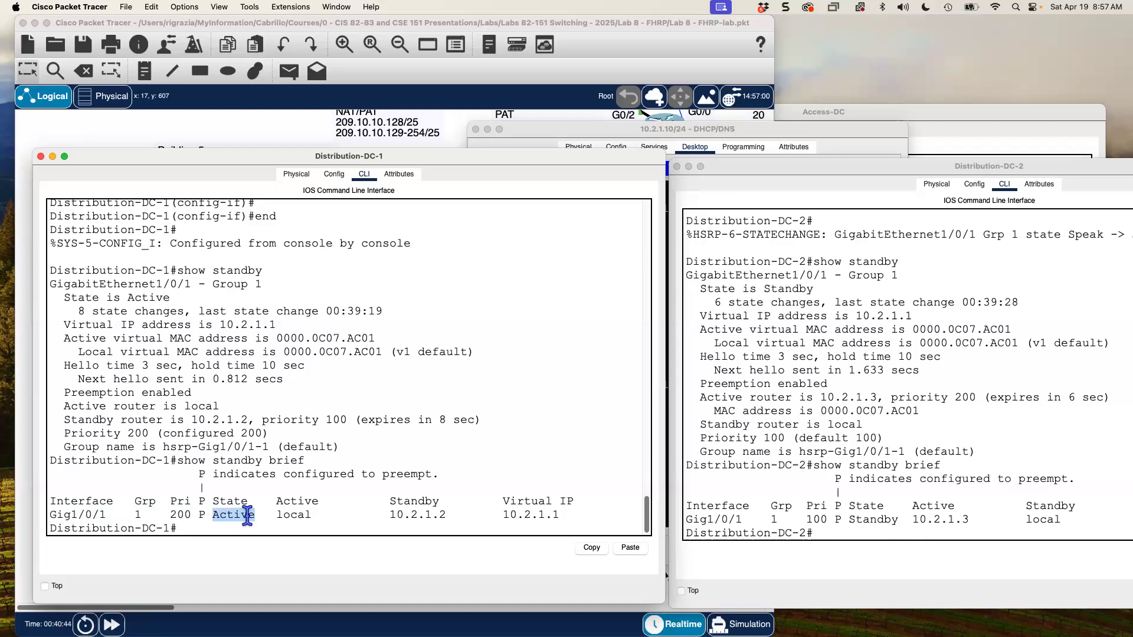
{"action": "double_click", "coordinate": [293, 515]}
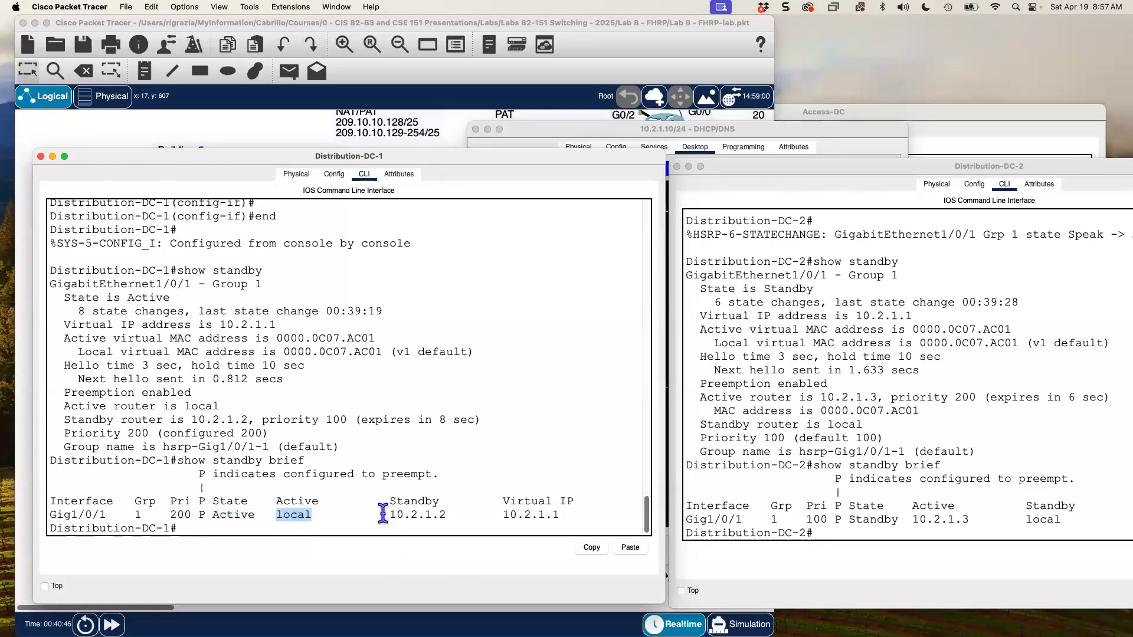
{"action": "left_click_drag", "start_coordinate": [383, 514], "coordinate": [450, 513]}
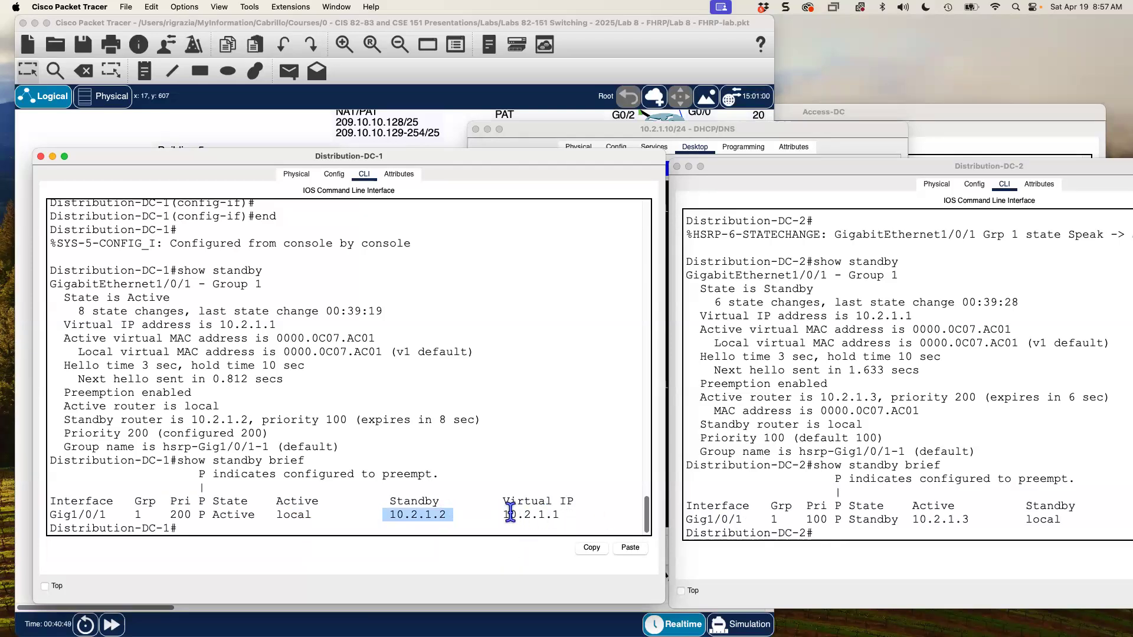
{"action": "left_click_drag", "start_coordinate": [510, 514], "coordinate": [552, 514]}
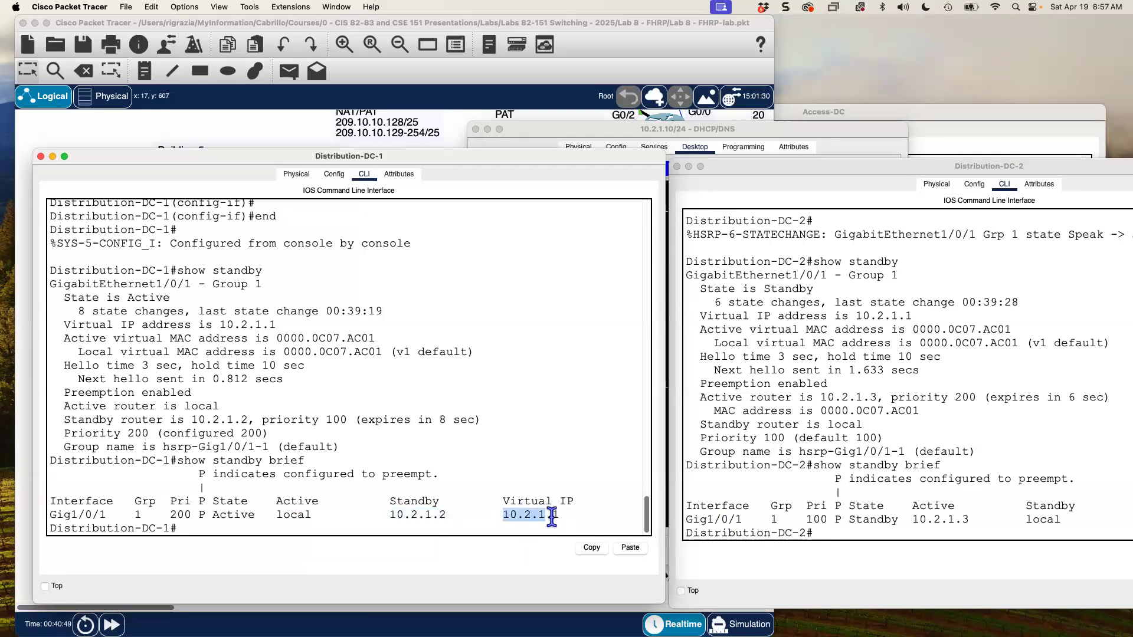
- Highlight DC-2's summary: Standby state, active router 10.2.1.3, standby local
{"action": "double_click", "coordinate": [865, 519]}
{"action": "left_click_drag", "start_coordinate": [919, 520], "coordinate": [1038, 524]}
{"action": "double_click", "coordinate": [1038, 521]}
{"action": "left_click_drag", "start_coordinate": [939, 172], "coordinate": [803, 175]}
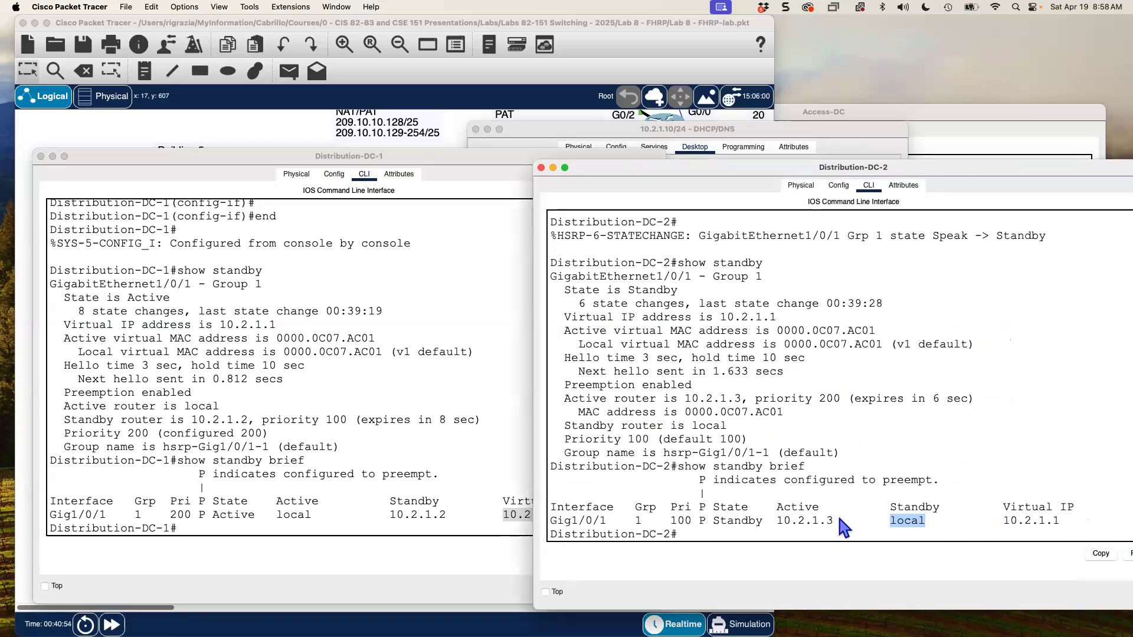
- Point out DC-2's active router 10.2.1.3, local standby and virtual IP 10.2.1.1
{"action": "left_click_drag", "start_coordinate": [776, 520], "coordinate": [840, 522]}
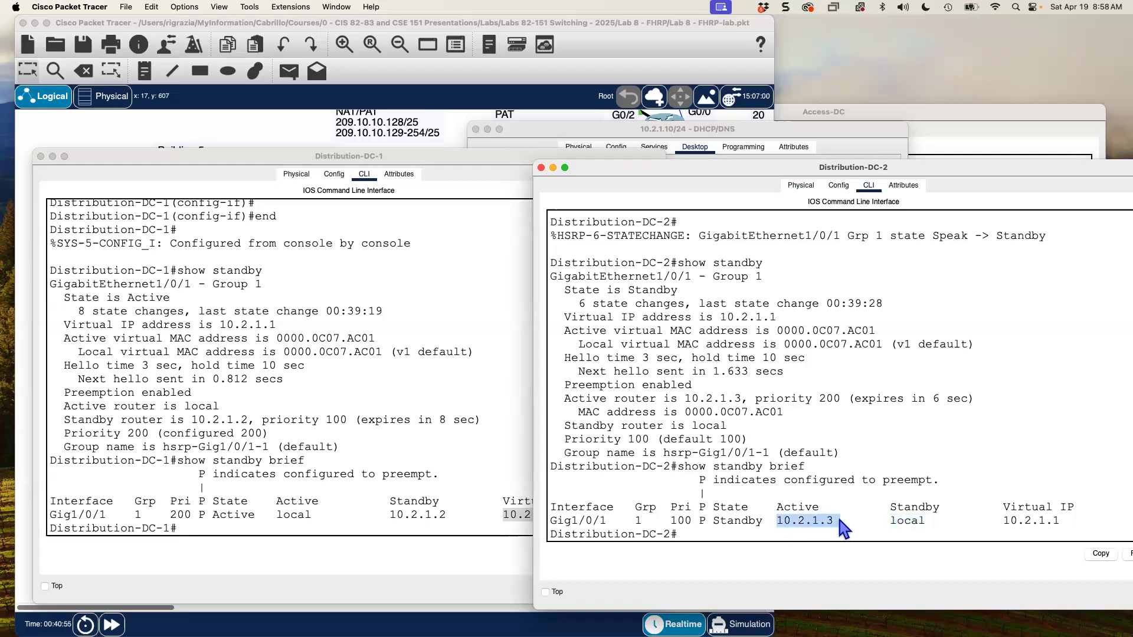
{"action": "double_click", "coordinate": [914, 522]}
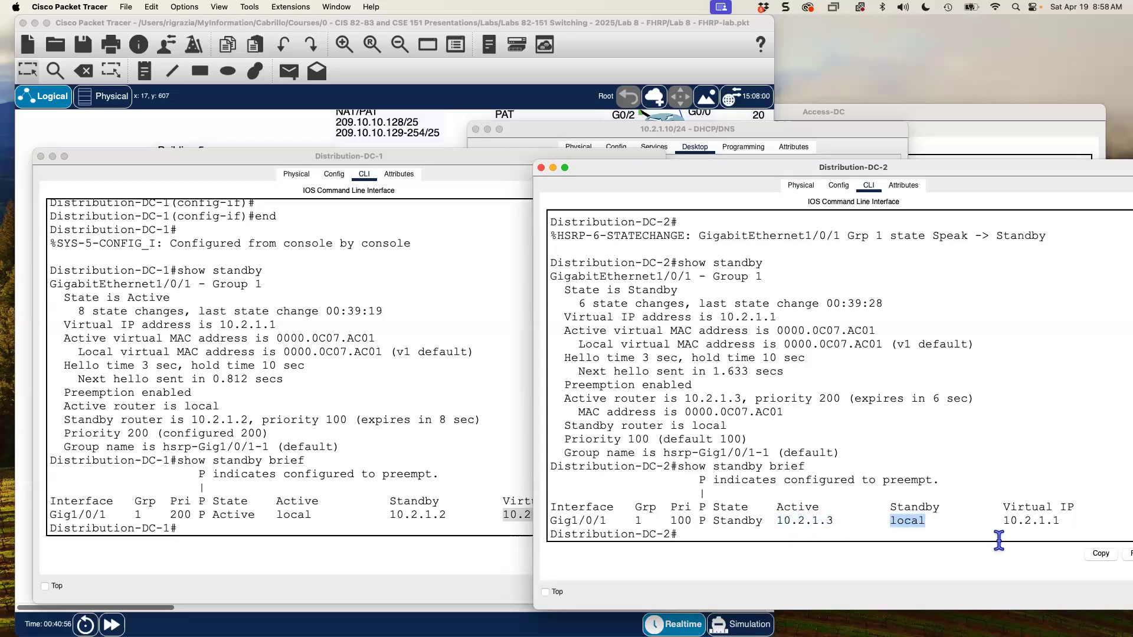
{"action": "left_click_drag", "start_coordinate": [1077, 512], "coordinate": [1063, 525]}
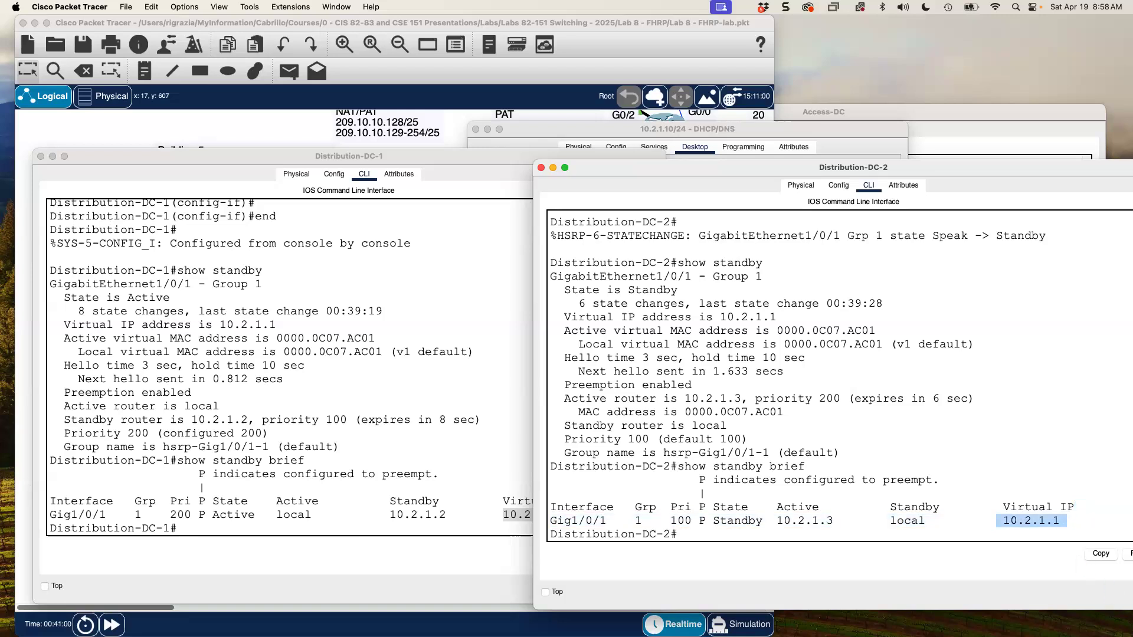
- Bring the logical topology forward and scroll across Access-DC and both distribution switches
{"action": "left_click", "coordinate": [603, 37]}
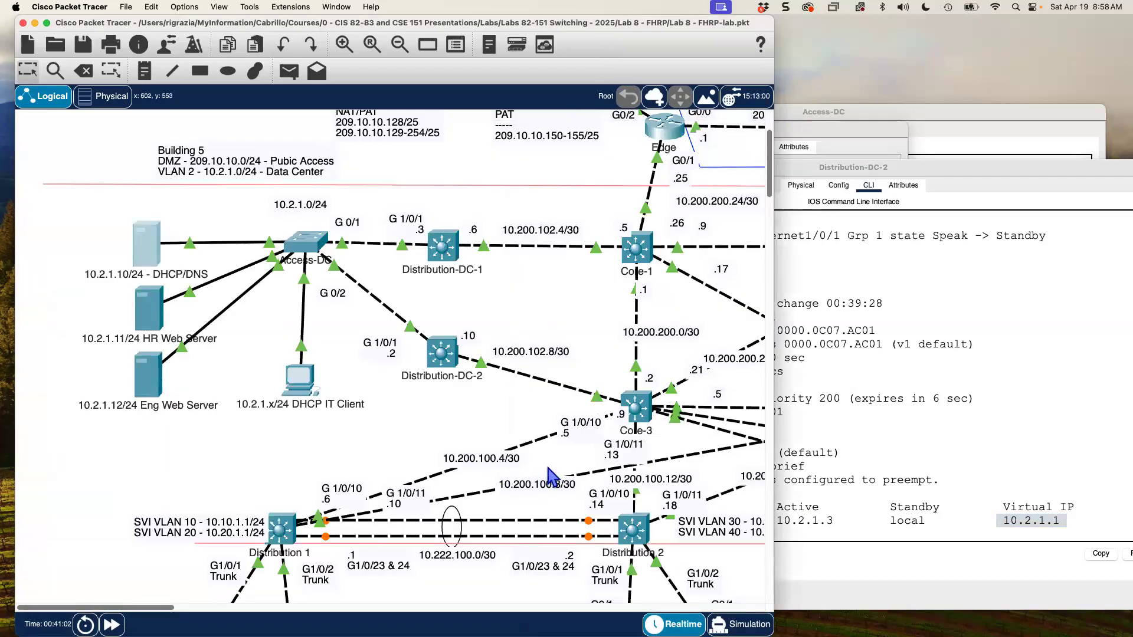
{"action": "scroll", "coordinate": [547, 472], "scroll_direction": "down", "scroll_amount": 5}
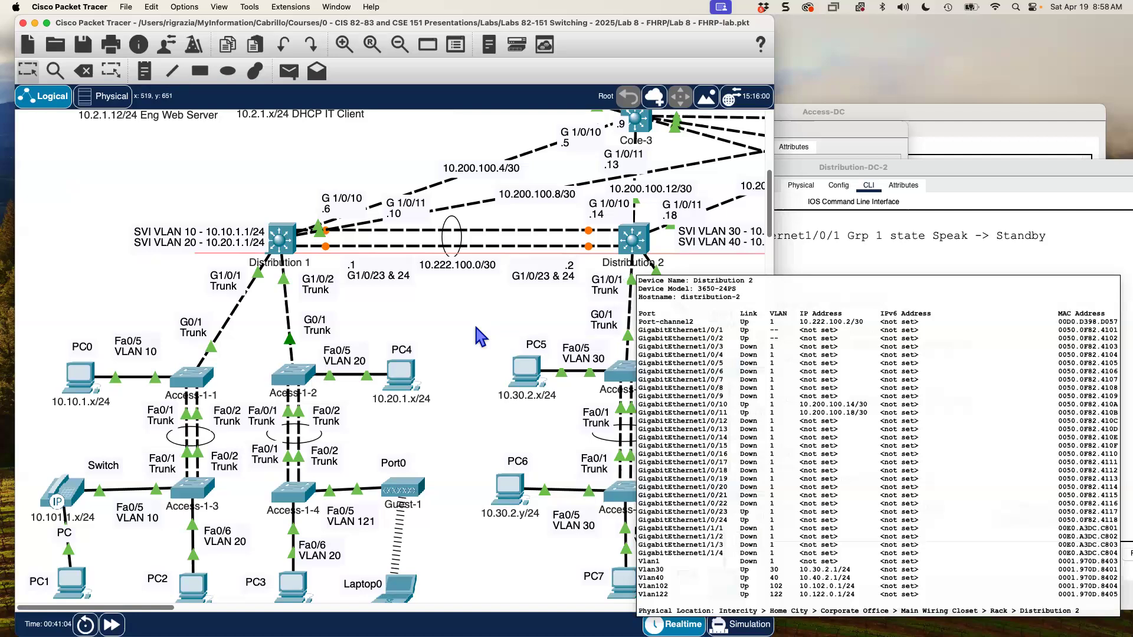
{"action": "scroll", "coordinate": [419, 142], "scroll_direction": "up", "scroll_amount": 10}
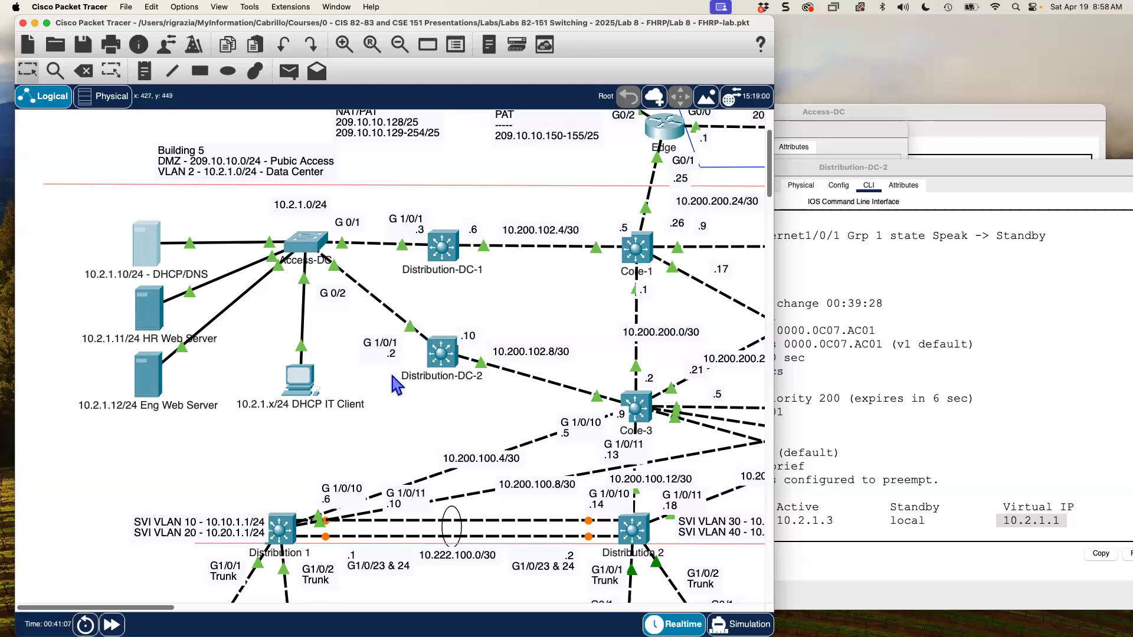
{"action": "scroll", "coordinate": [389, 370], "scroll_direction": "down", "scroll_amount": 7}
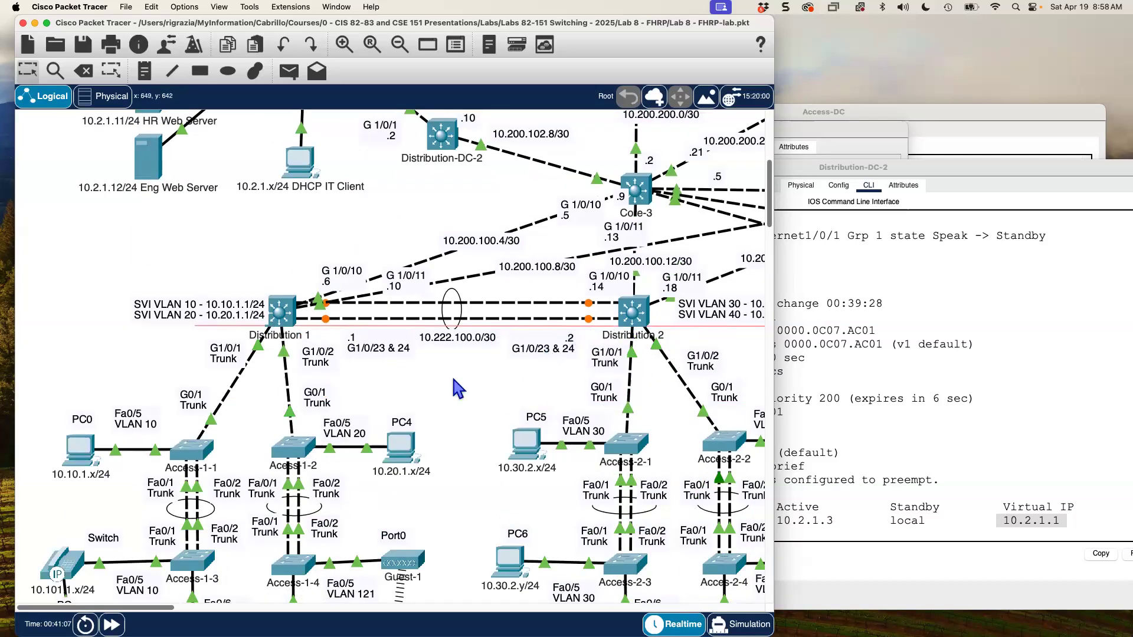